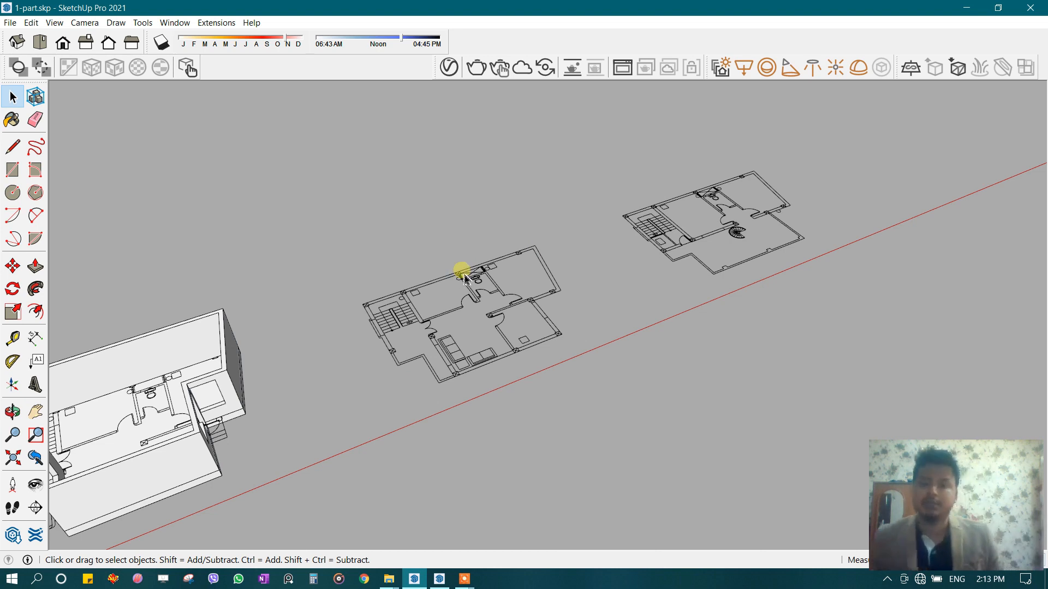
- Copy the ground-floor exterior wall group onto the middle floor plan, matching its base corner to the plan's outer wall corner
scroll(514, 311, down, 2)
middle_drag(264, 397, 490, 355)
click(497, 364)
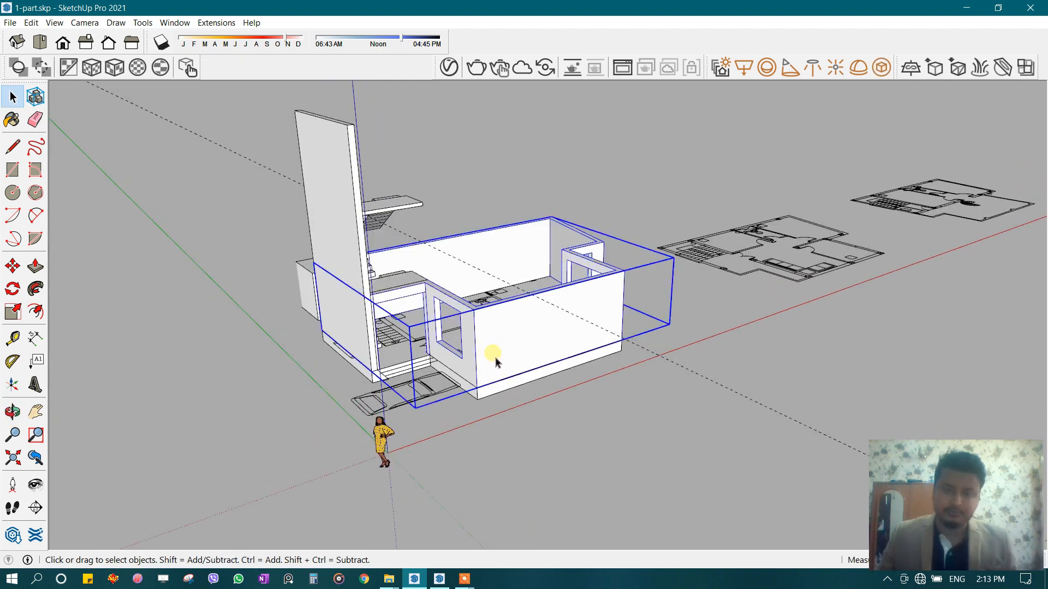
key(m)
scroll(495, 362, up, 2)
click(473, 392)
key(ctrl)
scroll(536, 313, down, 2)
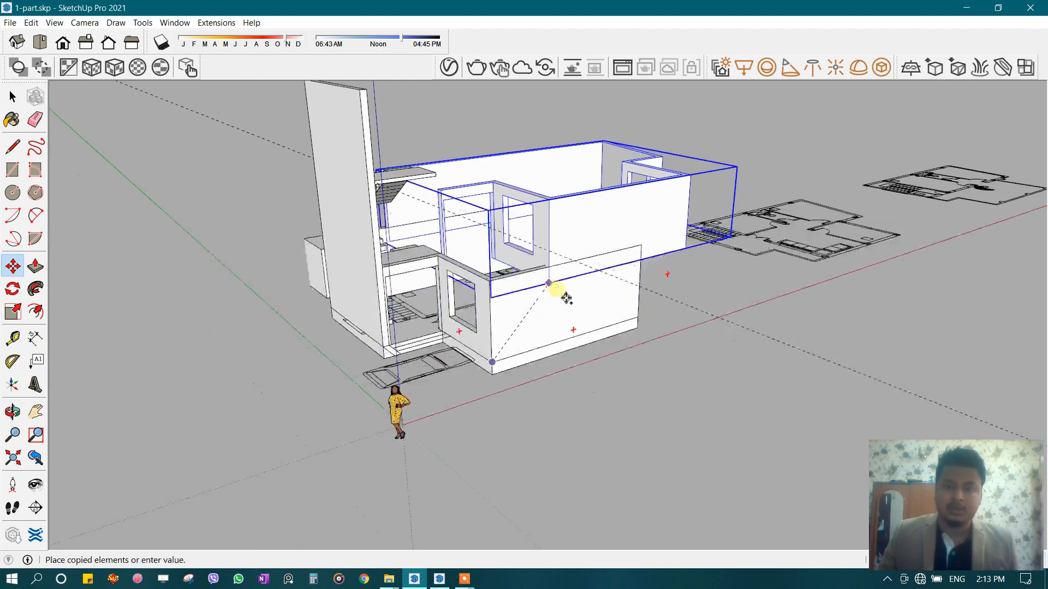
shift+middle_drag(557, 290, 287, 423)
scroll(589, 338, up, 7)
scroll(567, 316, down, 5)
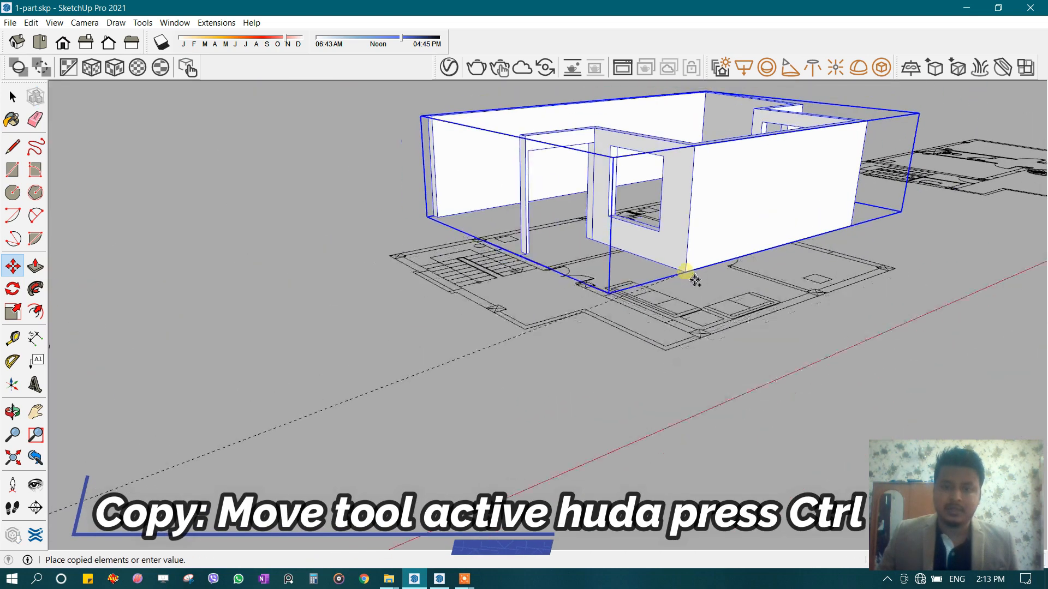
middle_drag(750, 290, 701, 394)
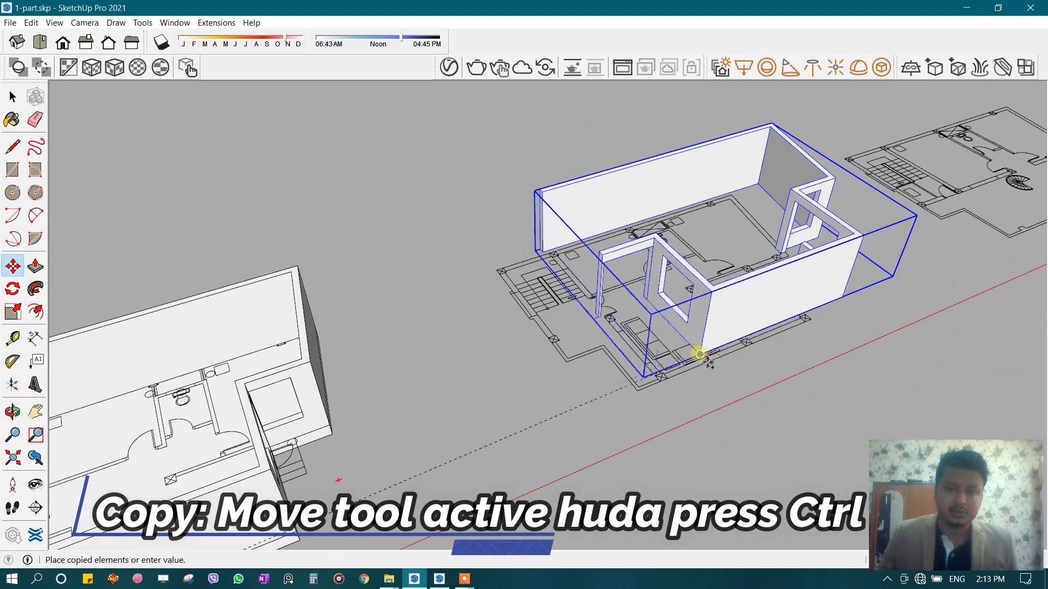
scroll(698, 360, up, 5)
click(624, 412)
- Push the thin jamb face at the free end of the copied walls' wide opening through, removing the wall strip beneath the beam
scroll(624, 409, down, 4)
middle_drag(519, 285, 534, 356)
scroll(532, 357, up, 6)
key(space)
middle_drag(577, 326, 533, 307)
scroll(611, 261, up, 4)
key(l)
middle_drag(639, 296, 819, 416)
middle_drag(650, 314, 516, 228)
key(space)
click(519, 229)
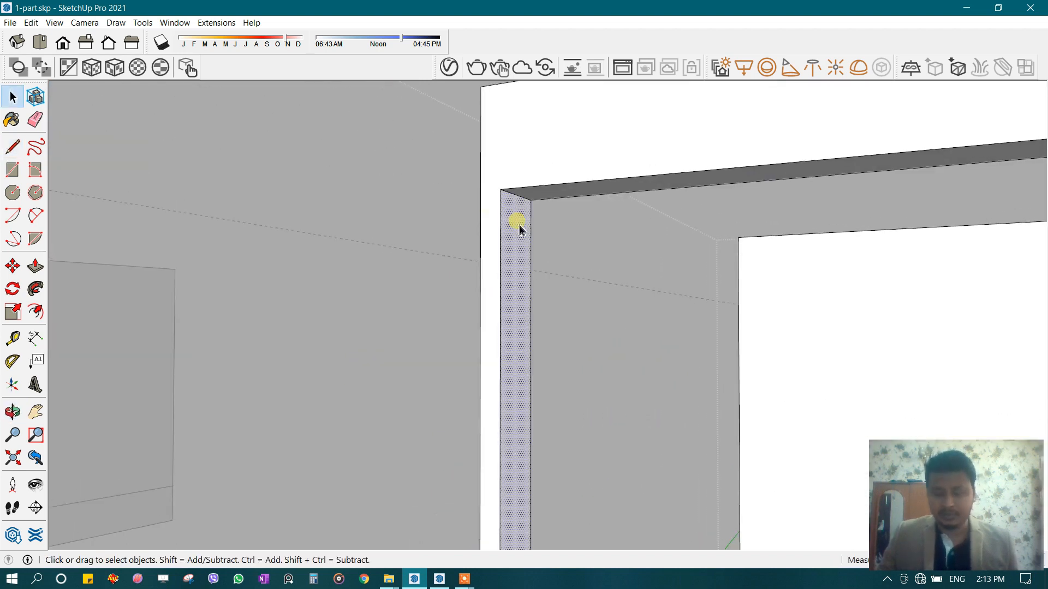
scroll(513, 240, down, 3)
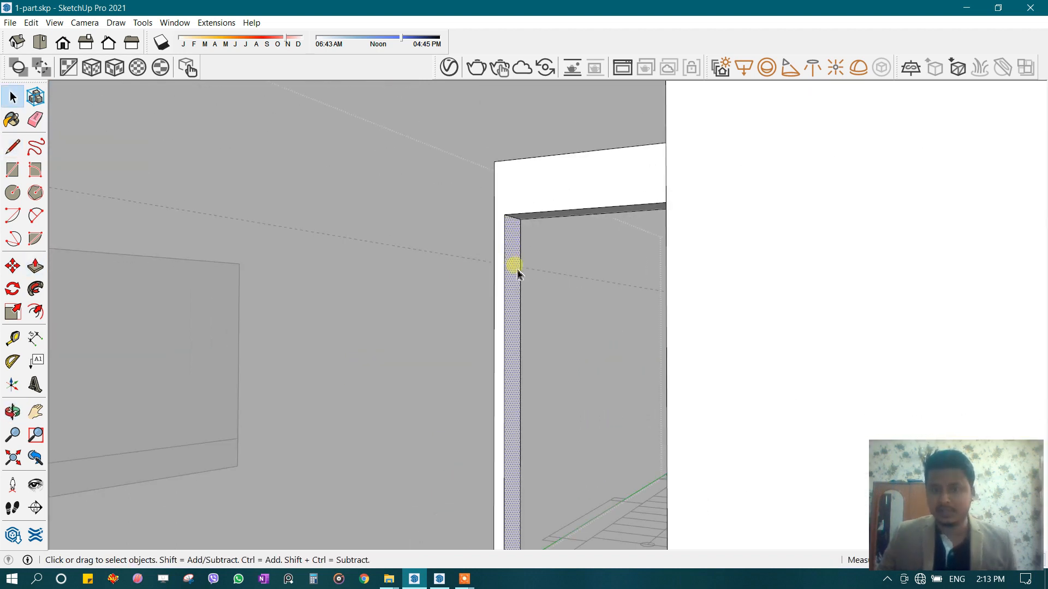
right_click(513, 265)
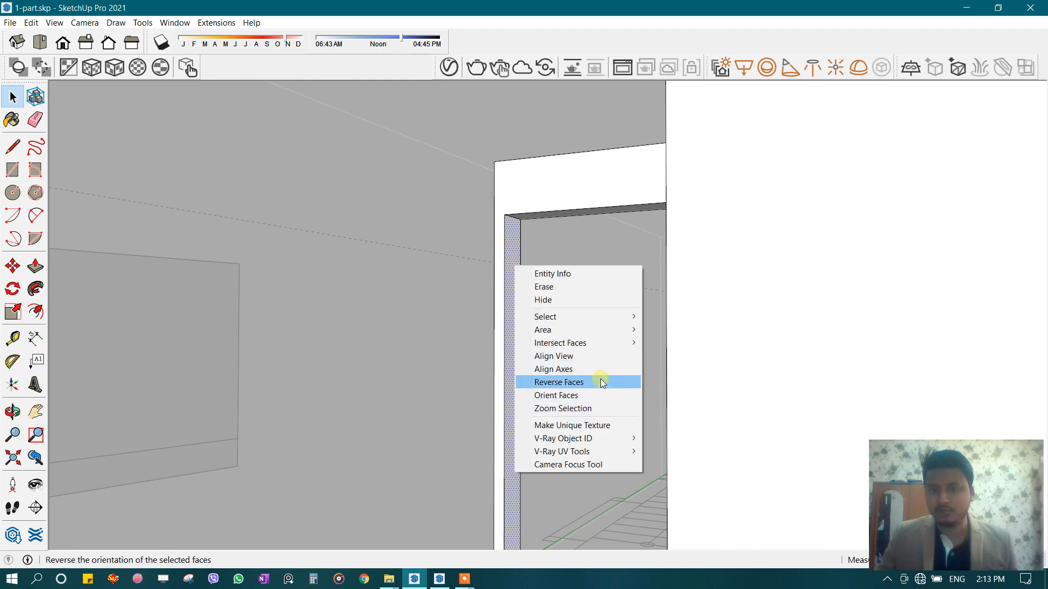
click(603, 409)
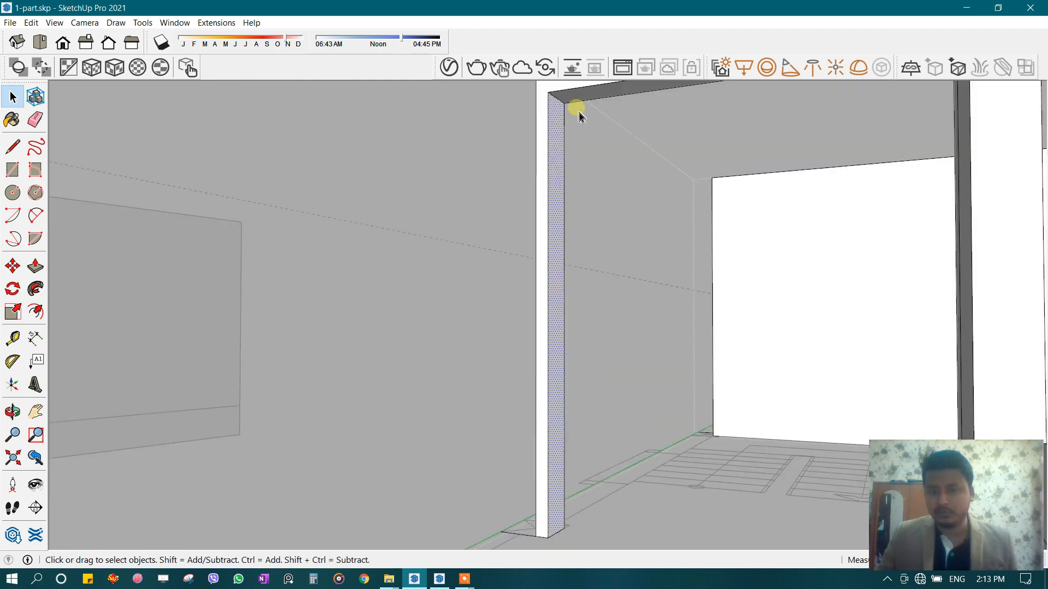
middle_drag(551, 178, 529, 259)
key(p)
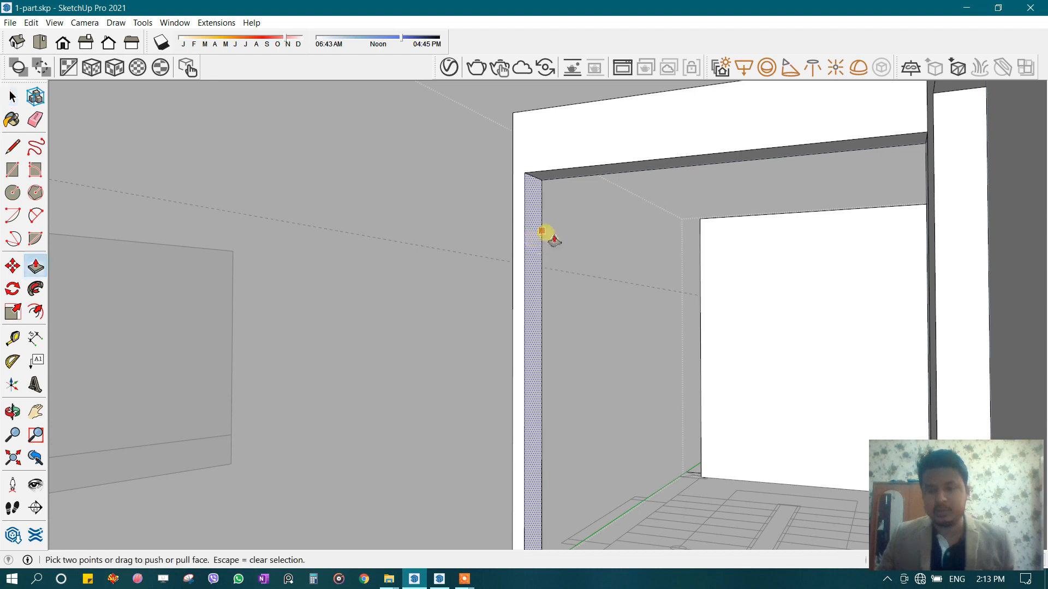
click(550, 238)
click(508, 230)
middle_drag(546, 203, 692, 301)
scroll(529, 206, down, 3)
key(space)
- Extend the free end of the overhead beam with Push/Pull to align with the stair-side column corner on the plan
middle_drag(604, 238, 709, 347)
scroll(677, 323, up, 2)
double_click(670, 305)
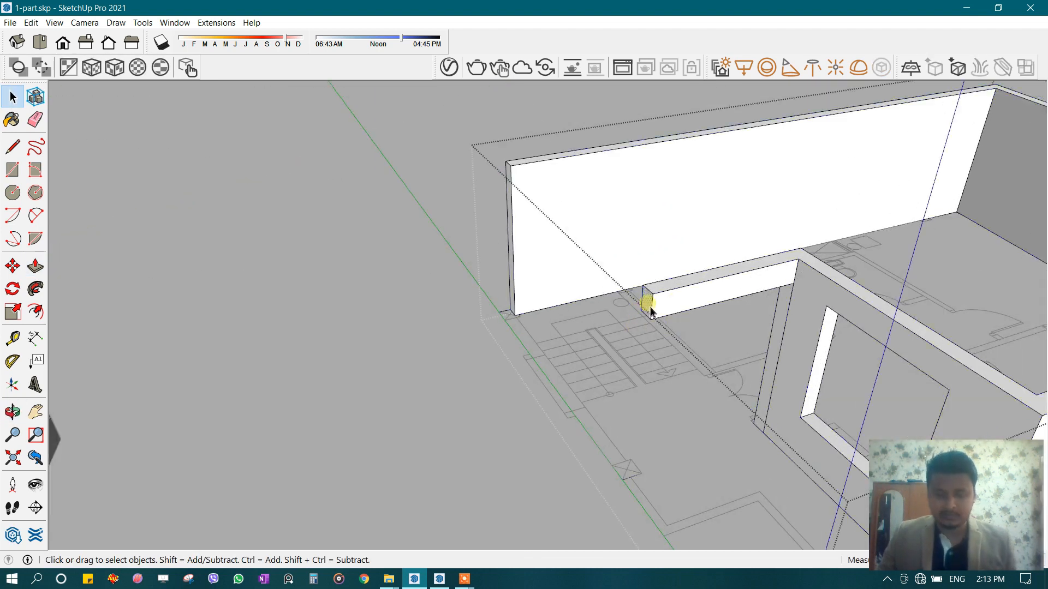
click(653, 312)
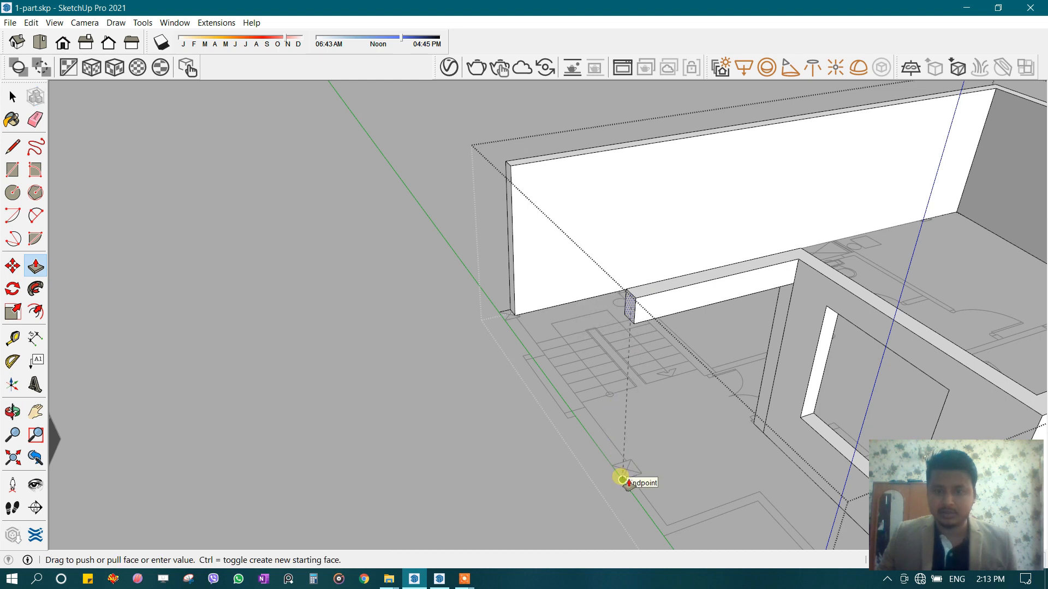
click(622, 479)
key(space)
click(480, 263)
scroll(480, 263, down, 4)
middle_drag(481, 264, 509, 348)
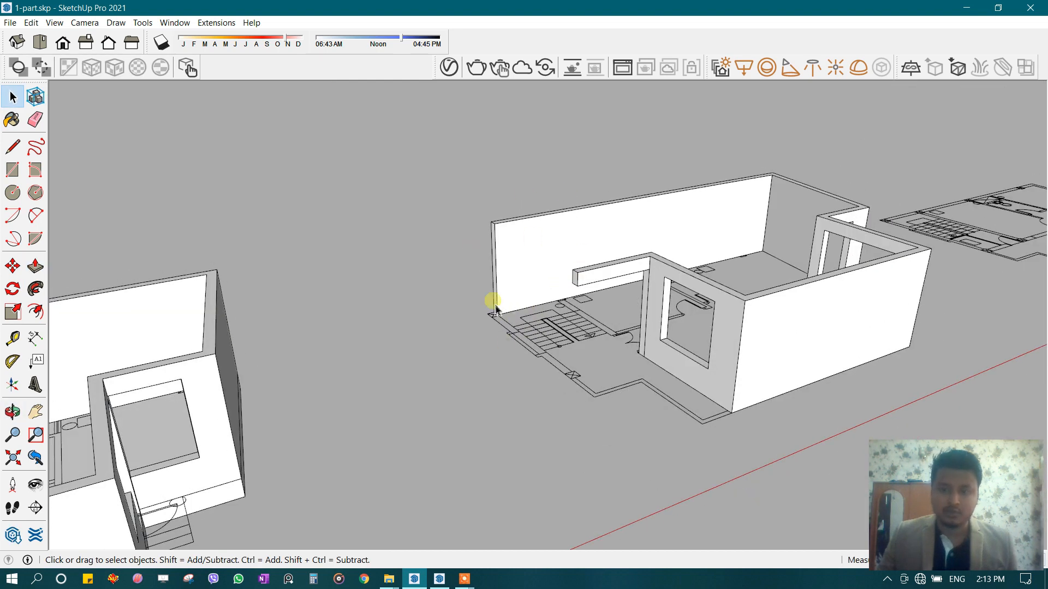
- Fill the upper part of the copied walls' L-shaped opening flush with its lower wall section and erase the leftover edge
scroll(671, 253, down, 6)
scroll(507, 276, up, 2)
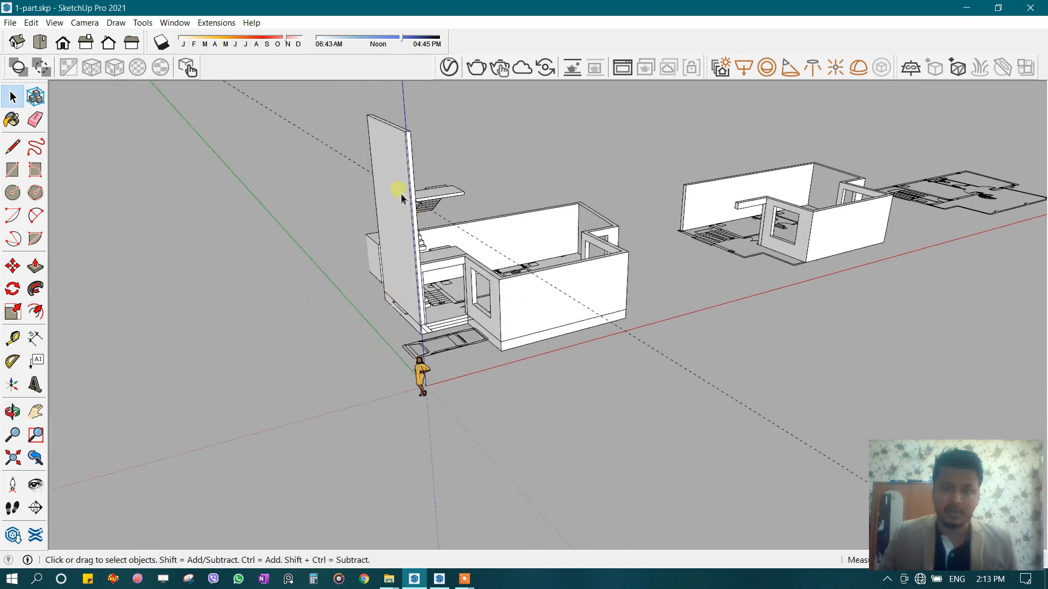
shift+middle_drag(820, 237, 696, 236)
scroll(689, 207, up, 2)
middle_drag(764, 252, 772, 386)
mouse_move(824, 333)
shift+middle_down()
mouse_move(706, 350)
mouse_move(642, 312)
mouse_move(663, 221)
shift+middle_up()
scroll(655, 222, up, 2)
mouse_move(466, 251)
middle_down()
mouse_move(662, 292)
mouse_move(622, 358)
middle_up()
scroll(547, 398, up, 4)
mouse_move(534, 382)
middle_down()
mouse_move(479, 124)
mouse_move(540, 145)
mouse_move(529, 116)
mouse_move(404, 275)
middle_up()
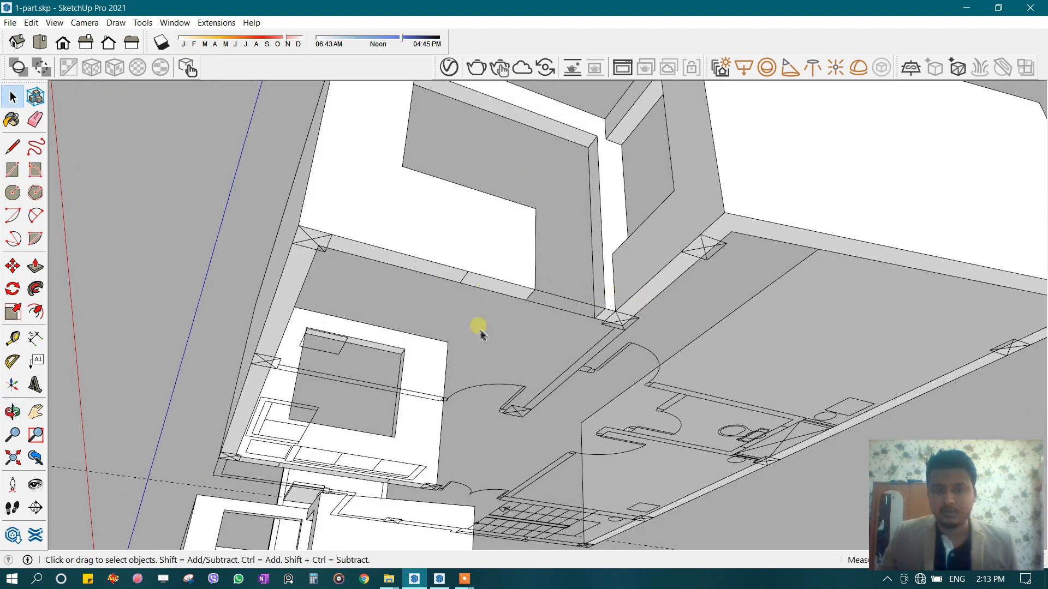
mouse_move(532, 259)
middle_down()
mouse_move(412, 262)
mouse_move(605, 334)
mouse_move(617, 317)
middle_up()
mouse_move(687, 206)
middle_down()
mouse_move(605, 243)
mouse_move(580, 203)
mouse_move(480, 251)
mouse_move(435, 208)
middle_up()
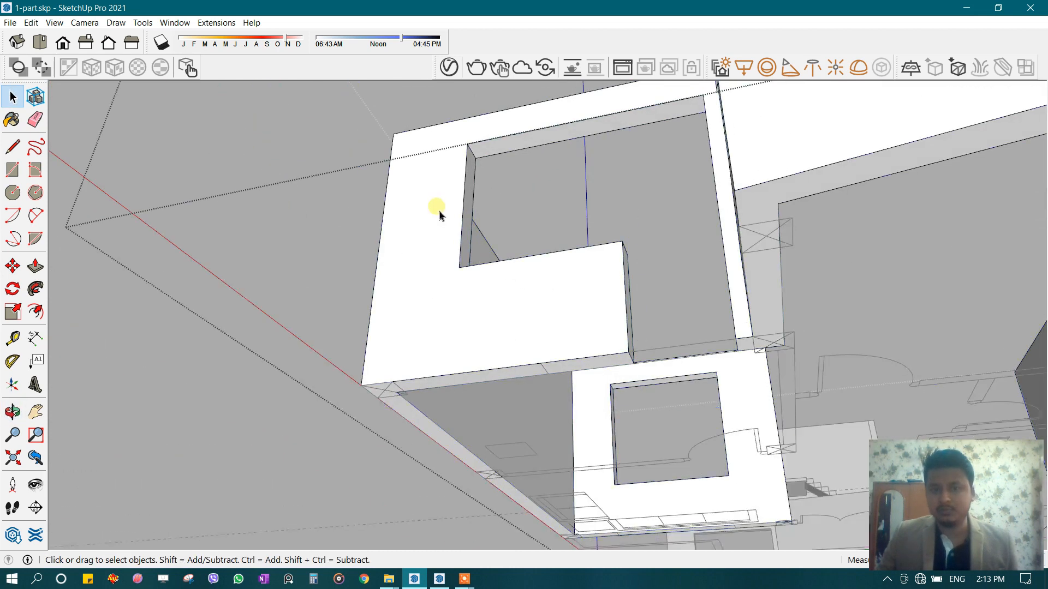
key(p)
drag(468, 234, 622, 248)
key(e)
scroll(627, 262, up, 3)
mouse_move(627, 262)
middle_down()
mouse_move(644, 249)
mouse_move(634, 251)
middle_up()
click(634, 251)
- Push the filled opening's full-height side face back to the window mark on the floor plan, widening the opening
key(space)
click(637, 265)
scroll(637, 265, down, 2)
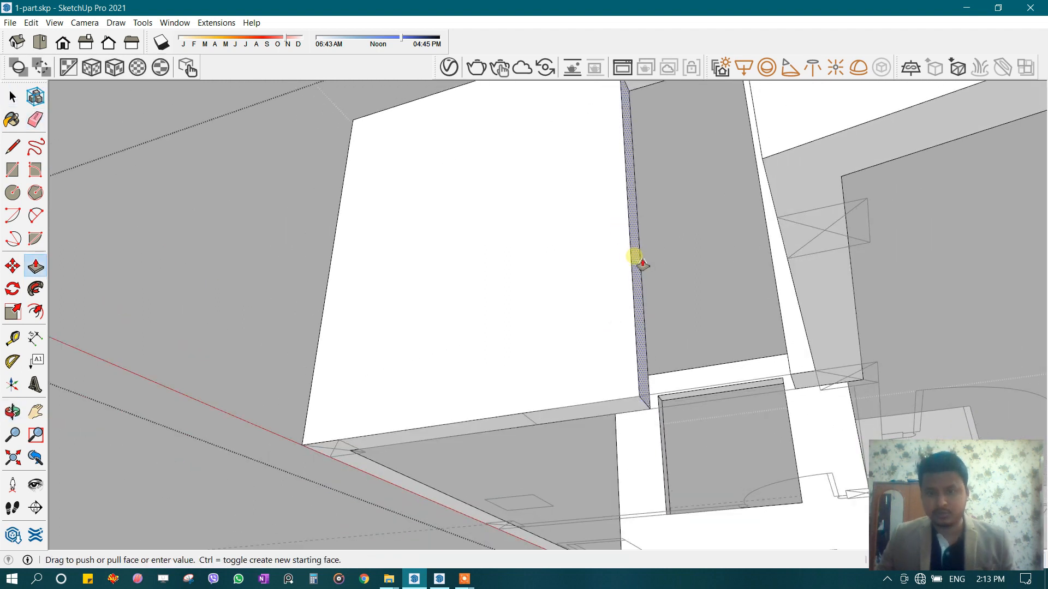
drag(642, 262, 536, 385)
click(526, 416)
- Copy the bottom edge of the widened opening's jamb face upward to the sill height of the adjacent window
scroll(542, 329, down, 3)
middle_drag(542, 329, 729, 346)
scroll(631, 264, up, 2)
key(space)
scroll(626, 276, up, 3)
scroll(628, 282, up, 3)
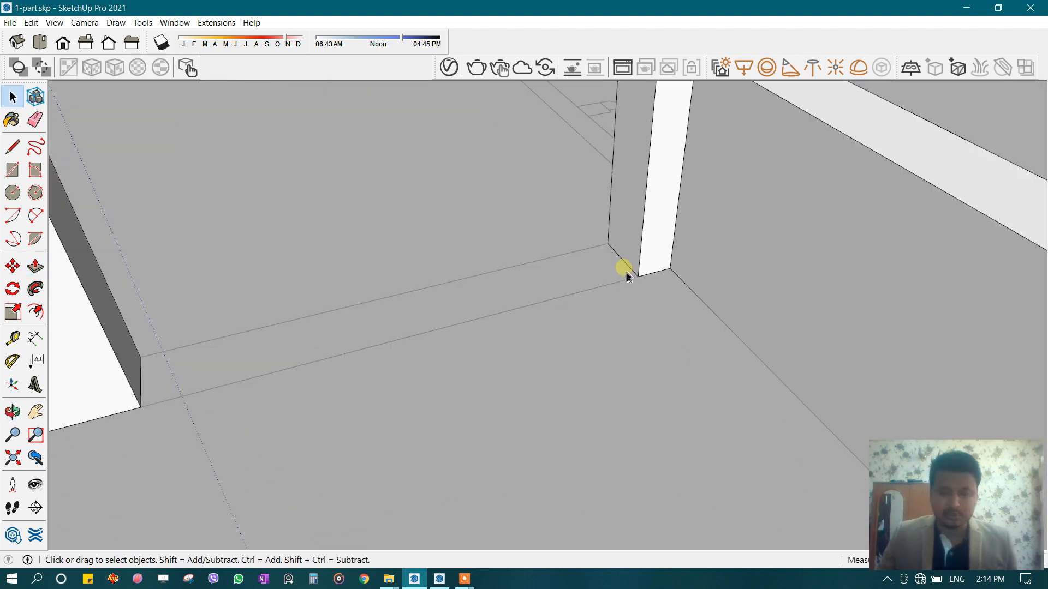
key(m)
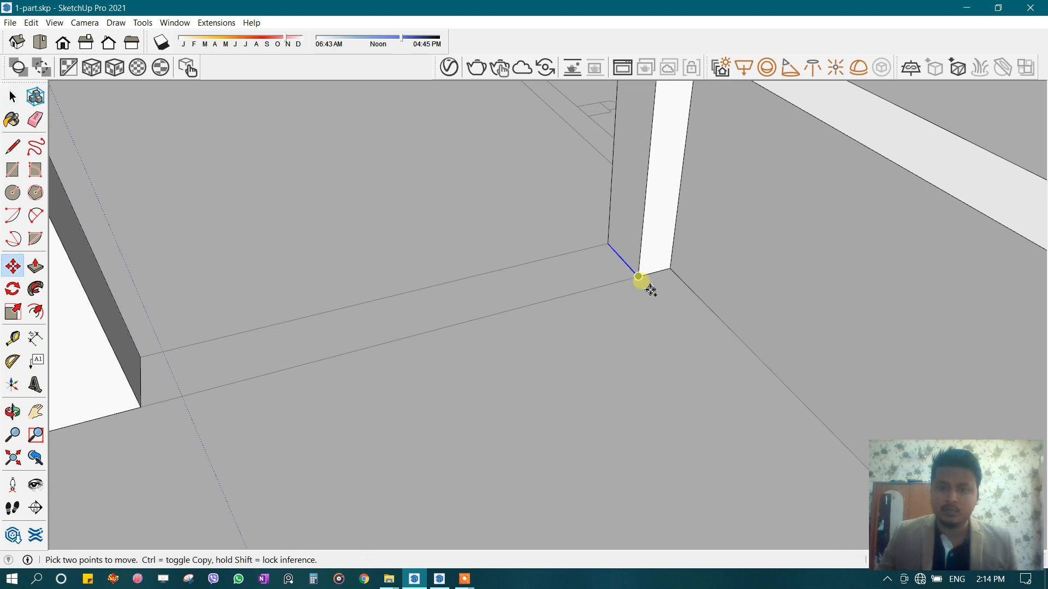
key(ctrl)
click(638, 277)
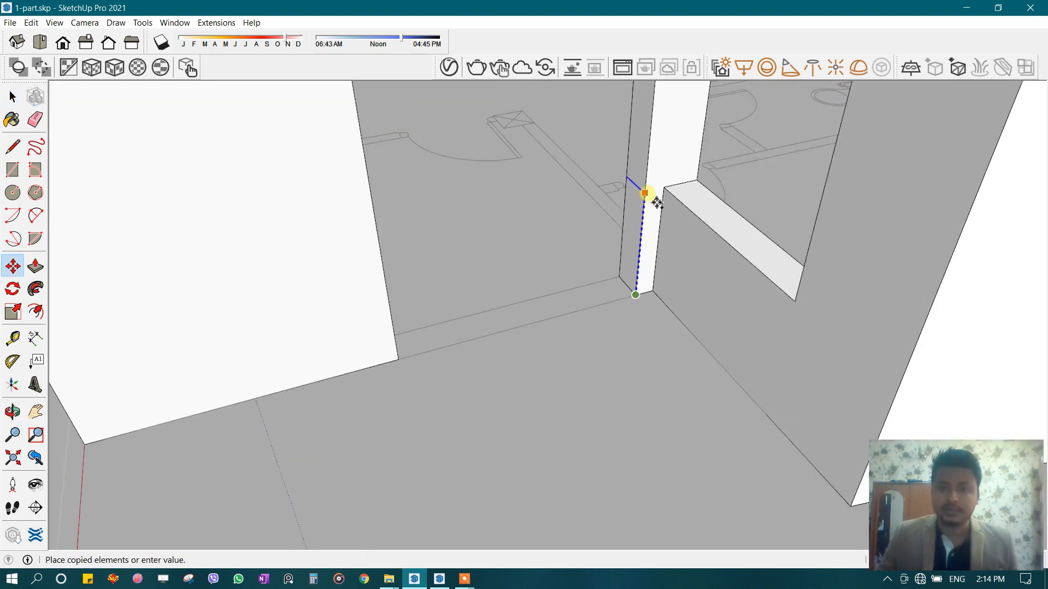
scroll(656, 203, down, 5)
scroll(647, 297, up, 5)
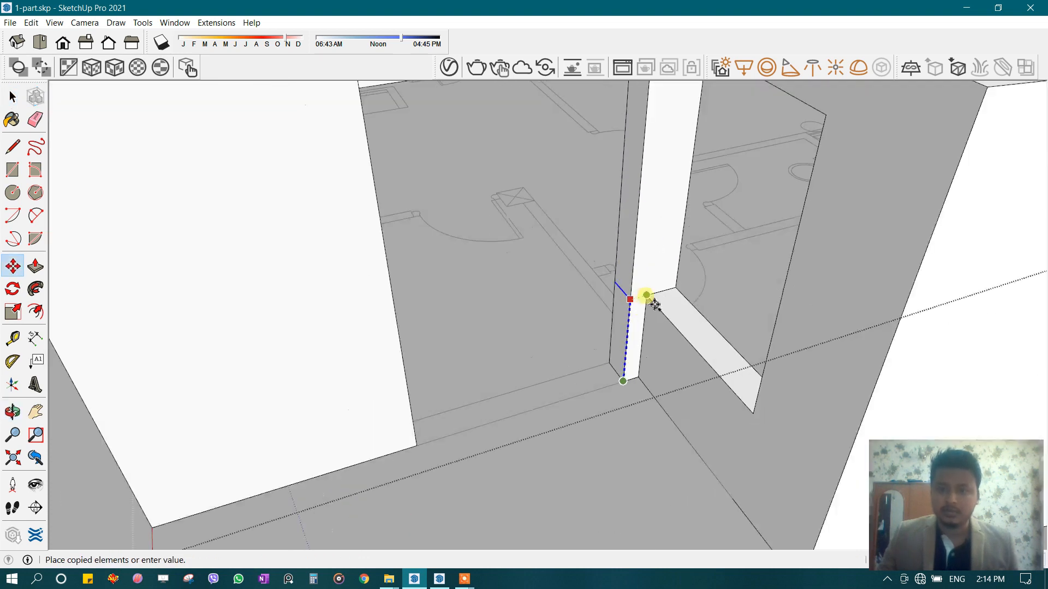
click(646, 295)
- Extend the jamb's lower face across the opening to the opposite side, forming a solid wall below the window
scroll(647, 297, down, 3)
key(p)
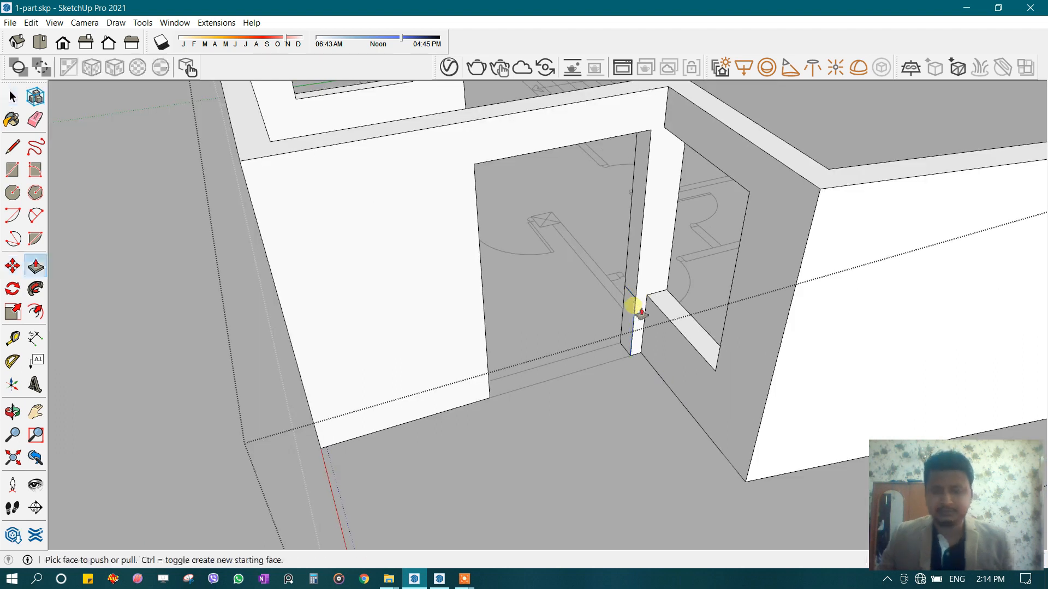
click(641, 313)
click(483, 308)
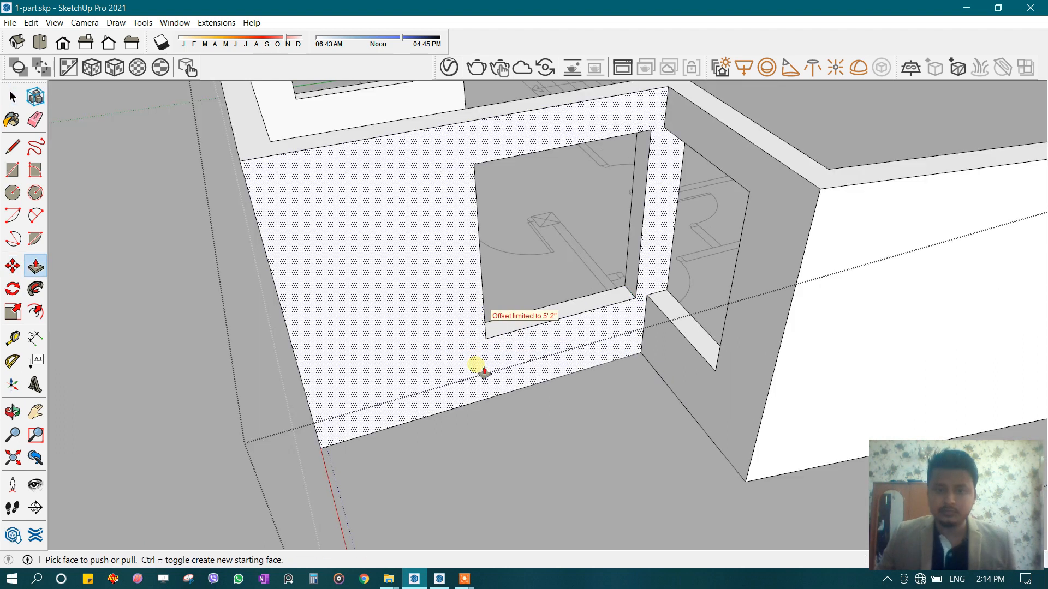
scroll(524, 284, down, 4)
key(space)
key(Escape)
- Draw lines along the outer back wall and the slanted end wall of the third floor plan
middle_drag(524, 283, 523, 475)
middle_drag(868, 398, 554, 358)
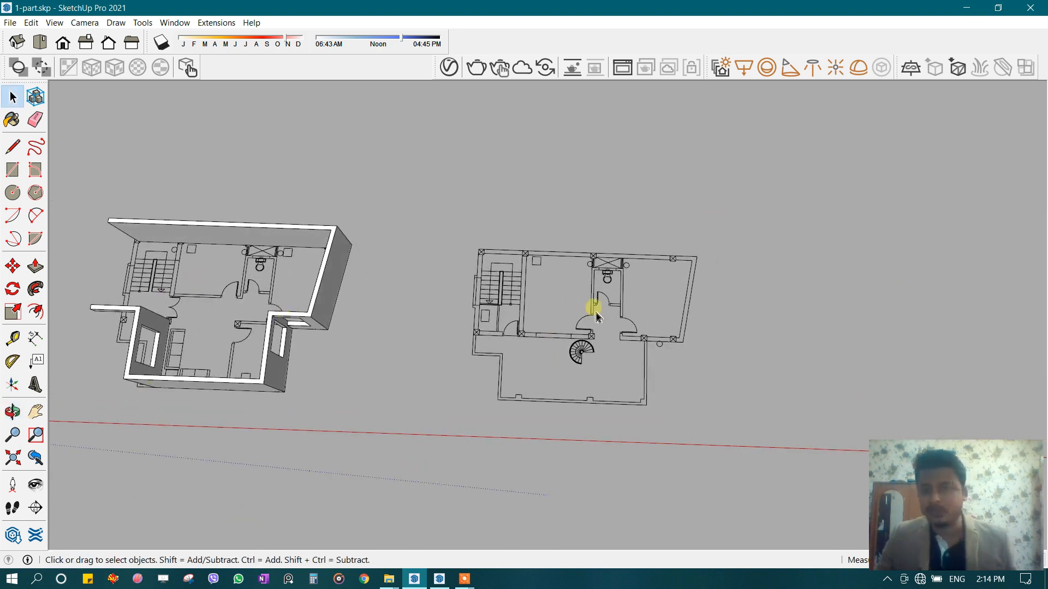
middle_drag(562, 295, 570, 322)
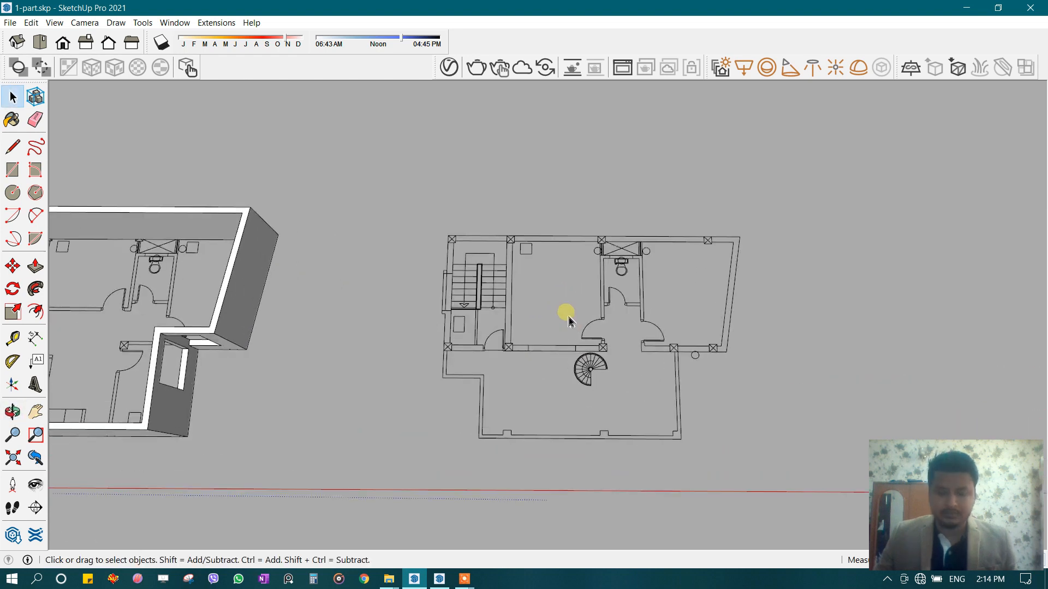
key(l)
scroll(521, 242, up, 4)
click(372, 225)
scroll(372, 225, down, 2)
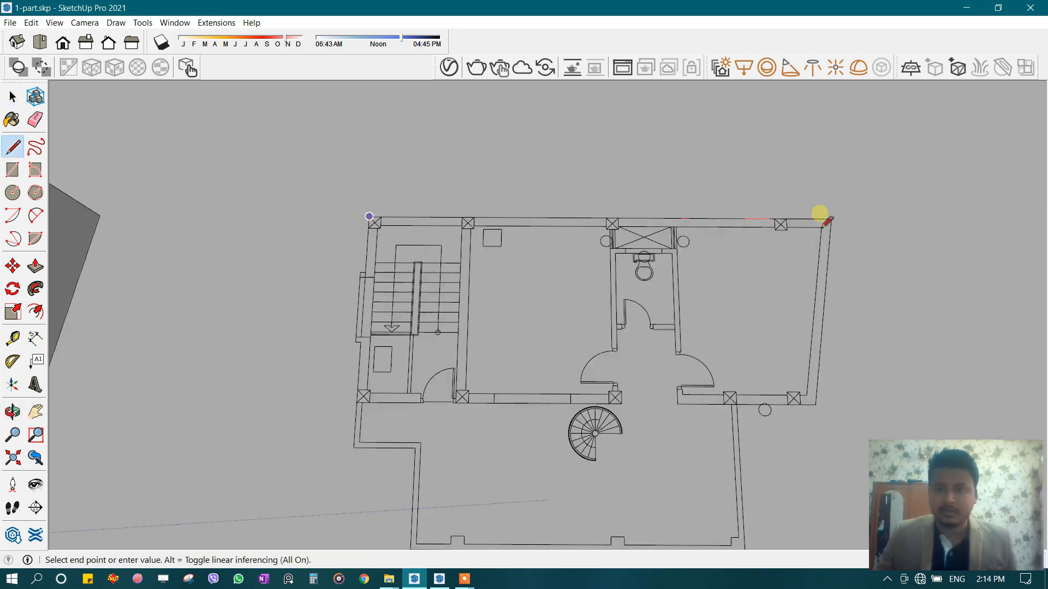
scroll(807, 214, up, 2)
shift+middle_drag(798, 448, 750, 321)
scroll(749, 321, up, 1)
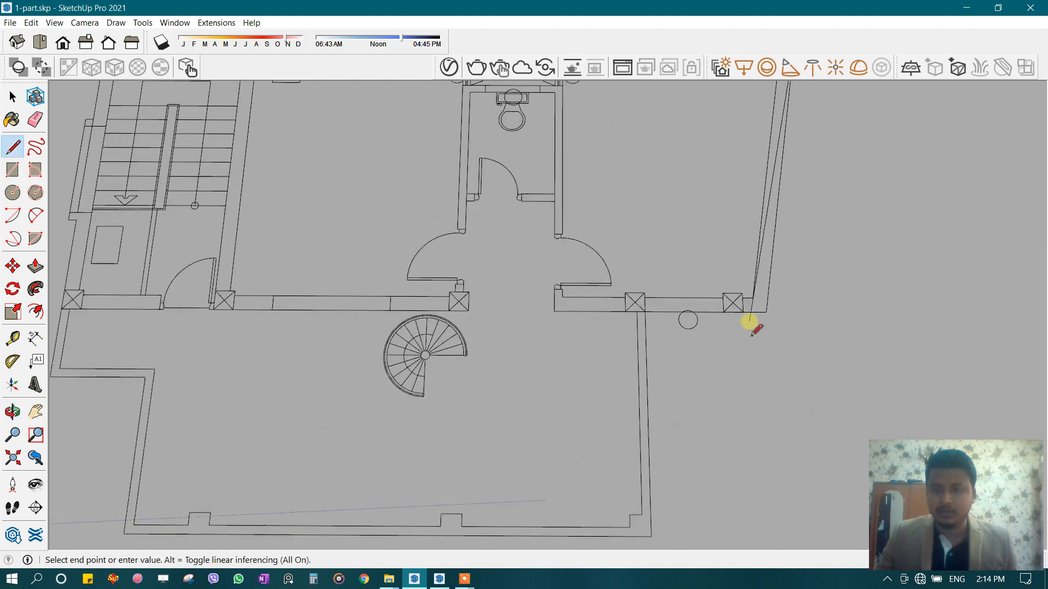
shift+middle_drag(432, 356, 762, 333)
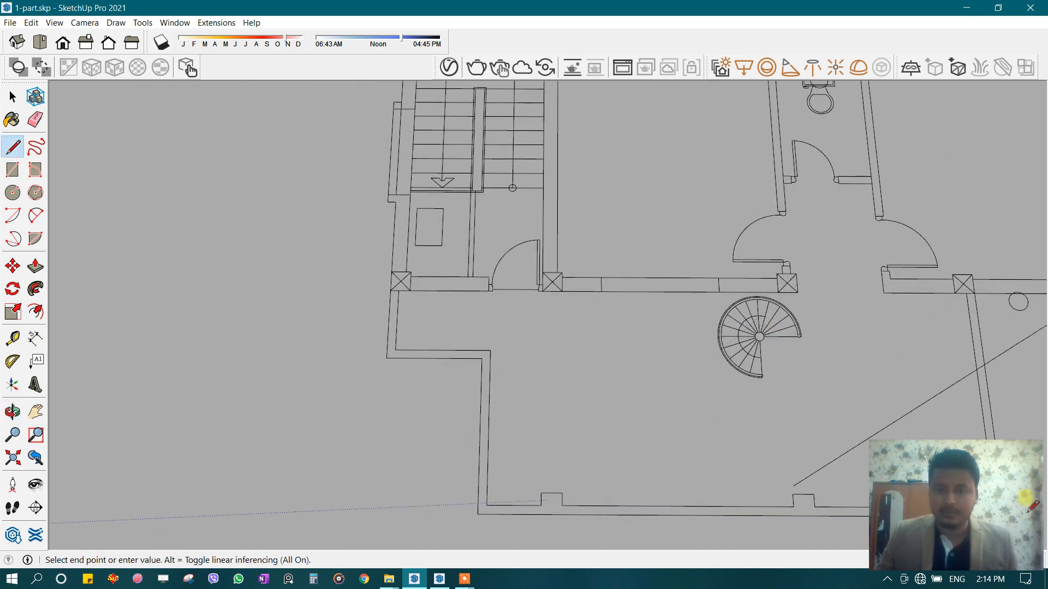
scroll(397, 289, up, 1)
scroll(392, 282, up, 1)
key(Escape)
- Draw the front and stair-side outer wall lines of the third plan's room block, closing the outline into a face
click(391, 293)
scroll(314, 284, down, 2)
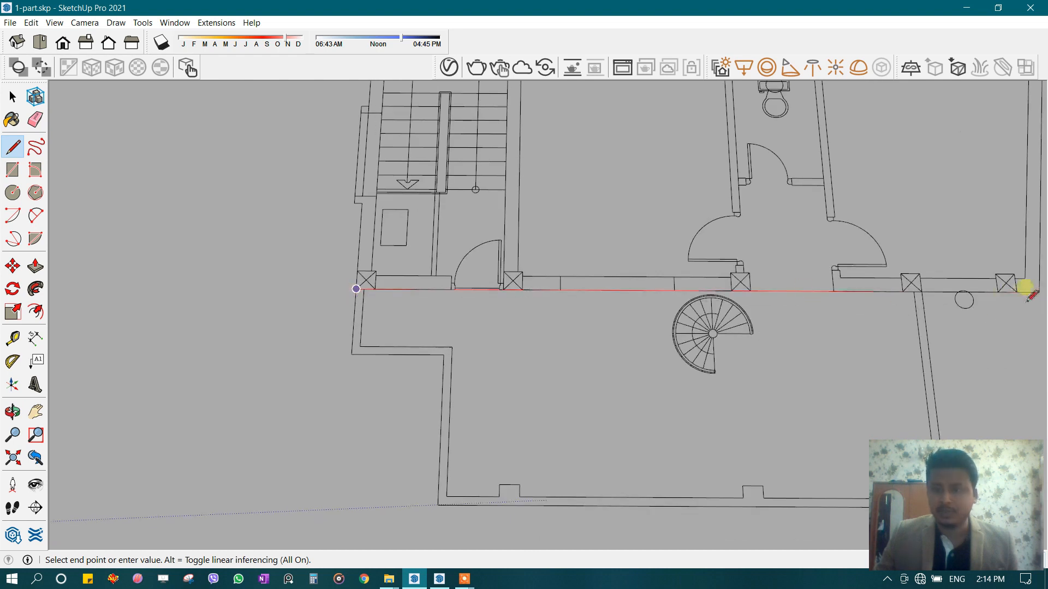
click(358, 289)
shift+middle_drag(375, 180, 371, 382)
scroll(371, 382, up, 2)
click(370, 173)
scroll(374, 164, down, 3)
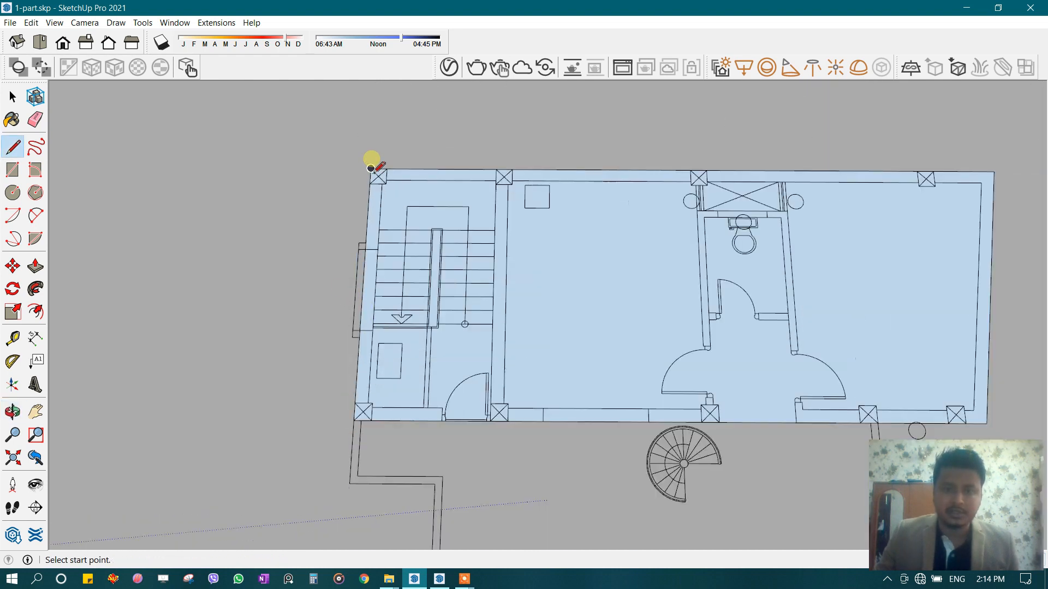
key(space)
middle_drag(514, 234, 416, 348)
scroll(374, 175, up, 4)
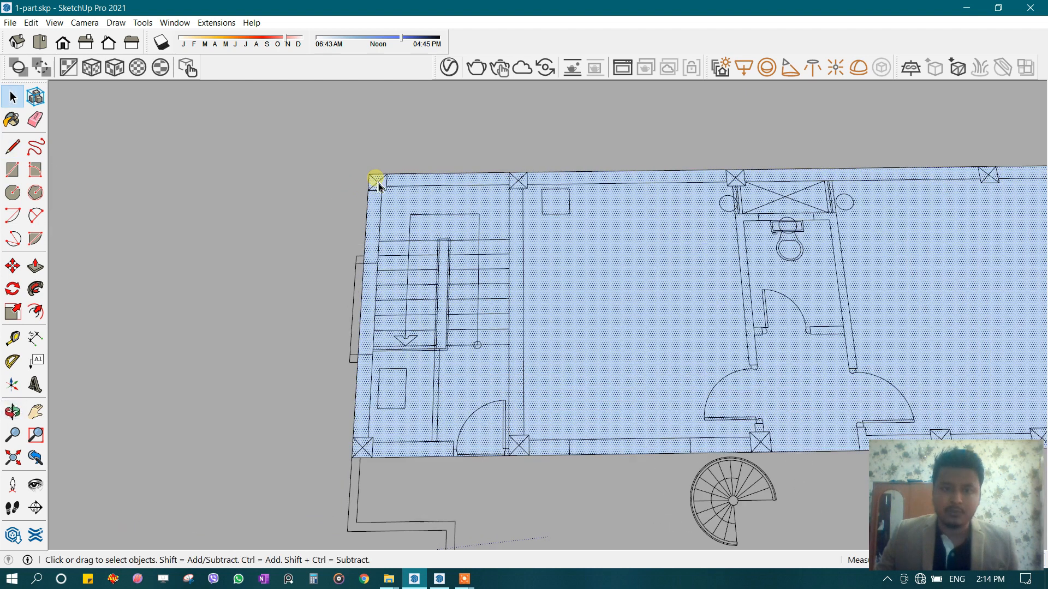
key(r)
shift+middle_drag(374, 477, 363, 371)
key(space)
scroll(362, 371, down, 2)
scroll(364, 376, up, 2)
key(f)
key(f)
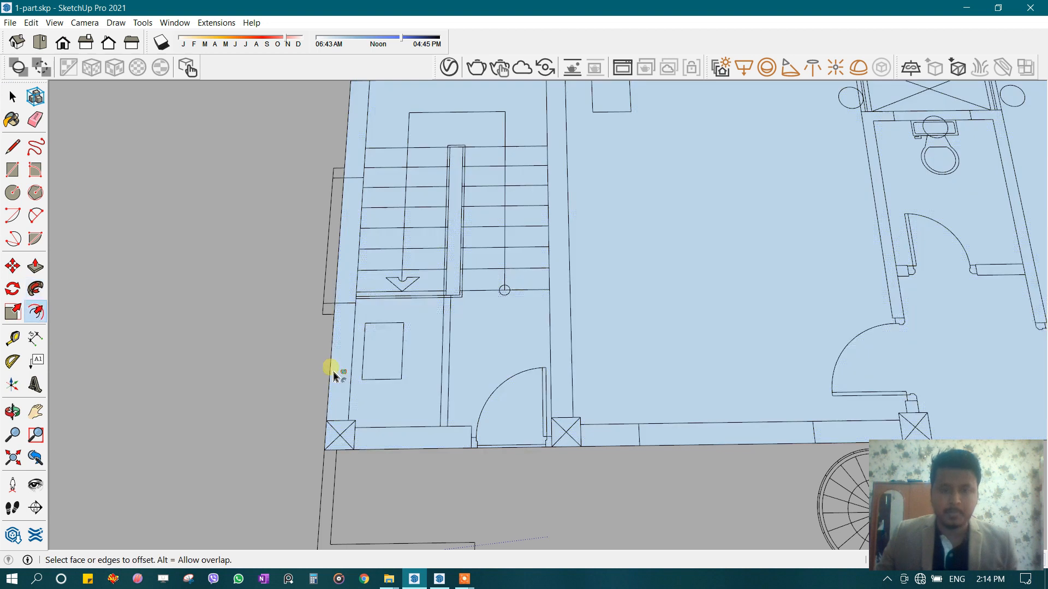
- Offset the outlined face inward to the plan's inner wall line and delete the inner face, leaving only the wall band
key(space)
scroll(350, 351, down, 1)
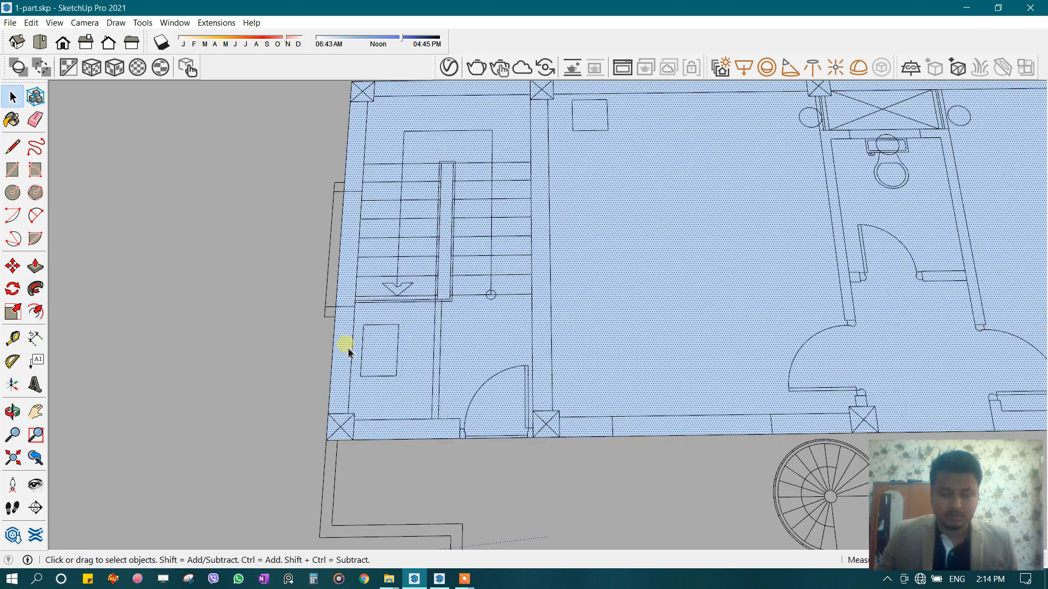
key(f)
click(335, 330)
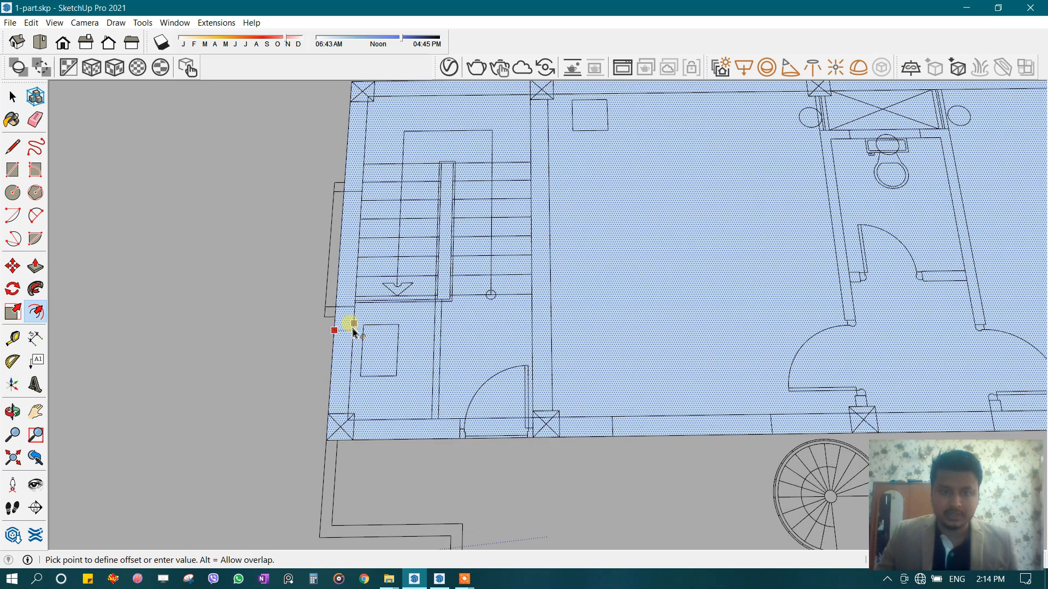
click(354, 331)
scroll(435, 252, down, 4)
key(space)
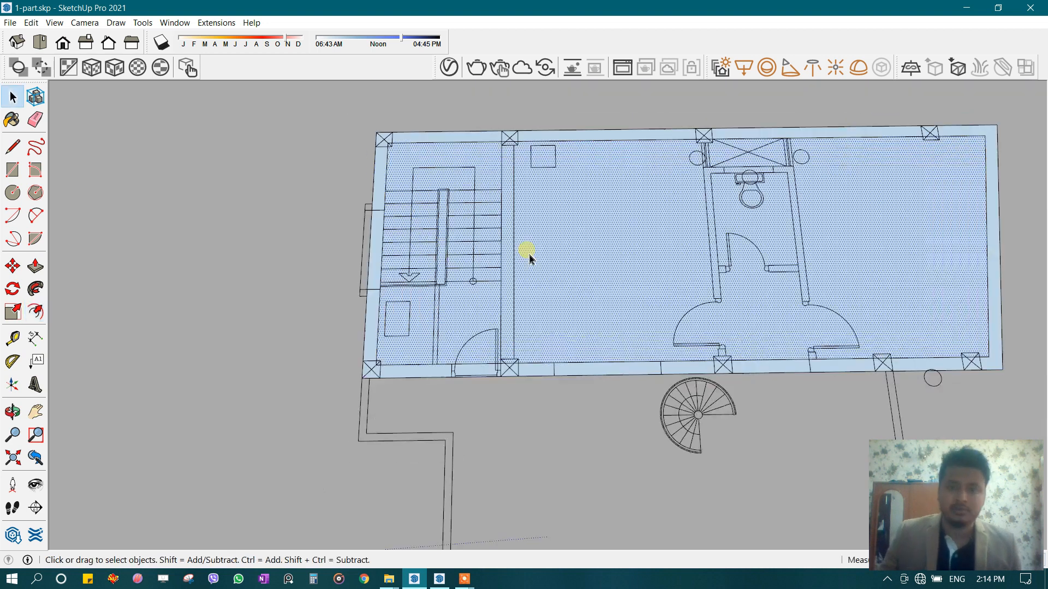
middle_drag(535, 245, 514, 221)
scroll(377, 270, up, 2)
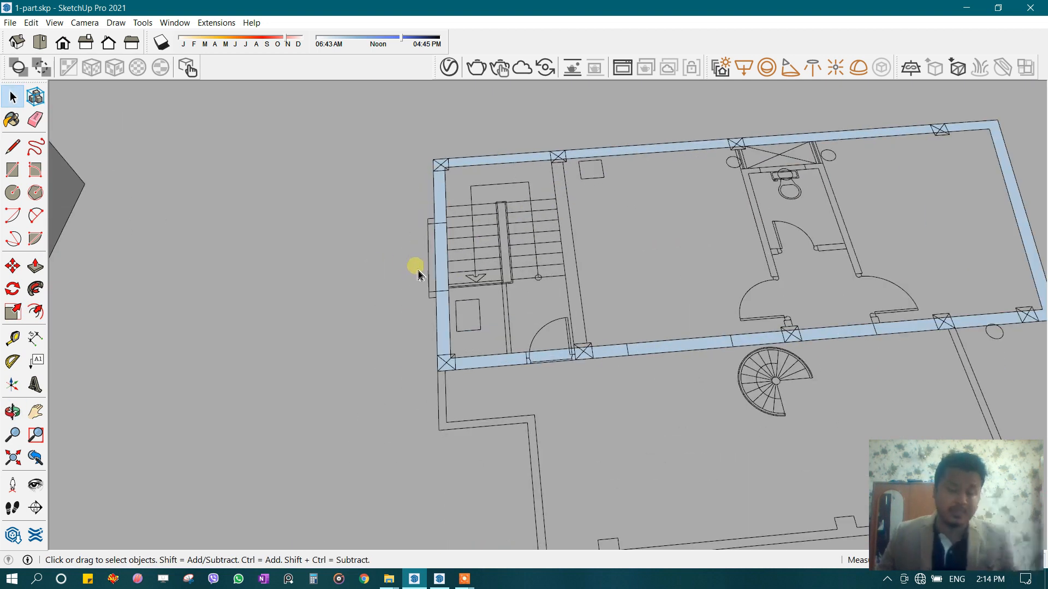
- Draw lines across the stair-side wall band of the third plan at the stair window's end and at the corner columns
scroll(416, 276, up, 3)
middle_drag(454, 257, 494, 236)
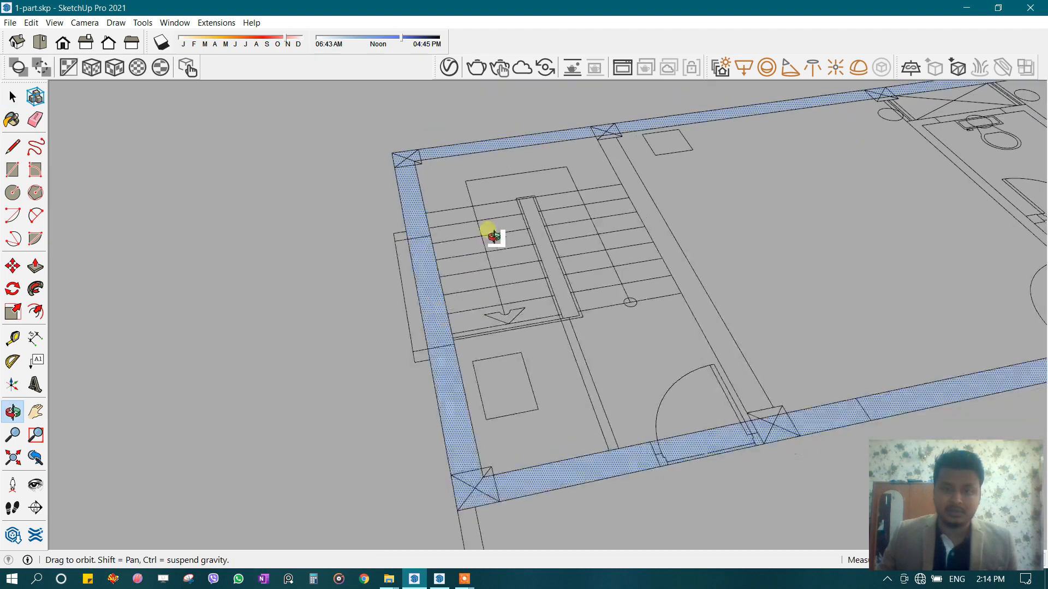
middle_drag(467, 293, 485, 275)
middle_drag(437, 374, 505, 398)
scroll(505, 394, up, 3)
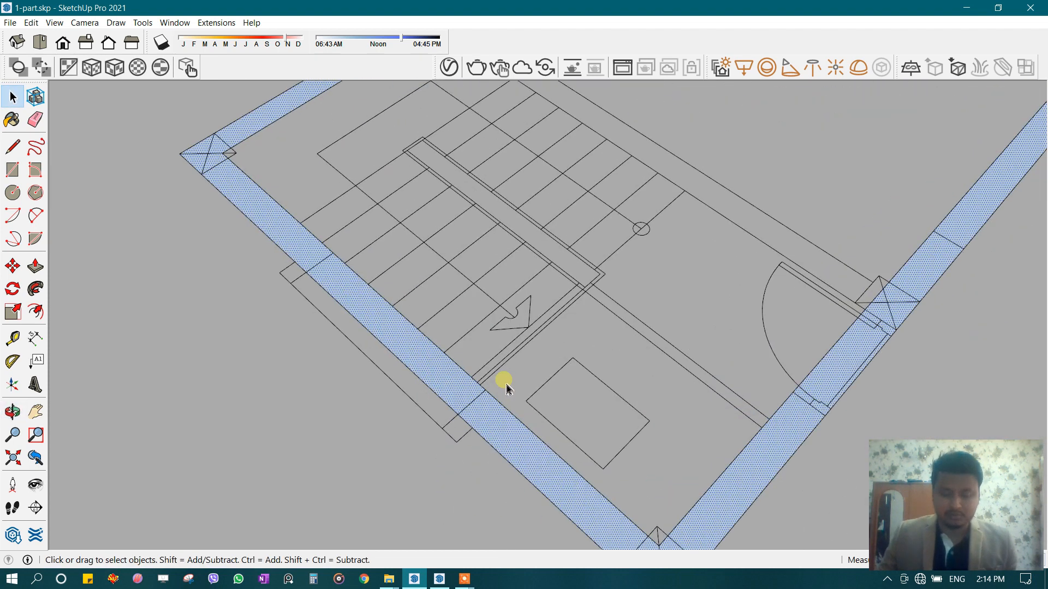
key(l)
click(445, 422)
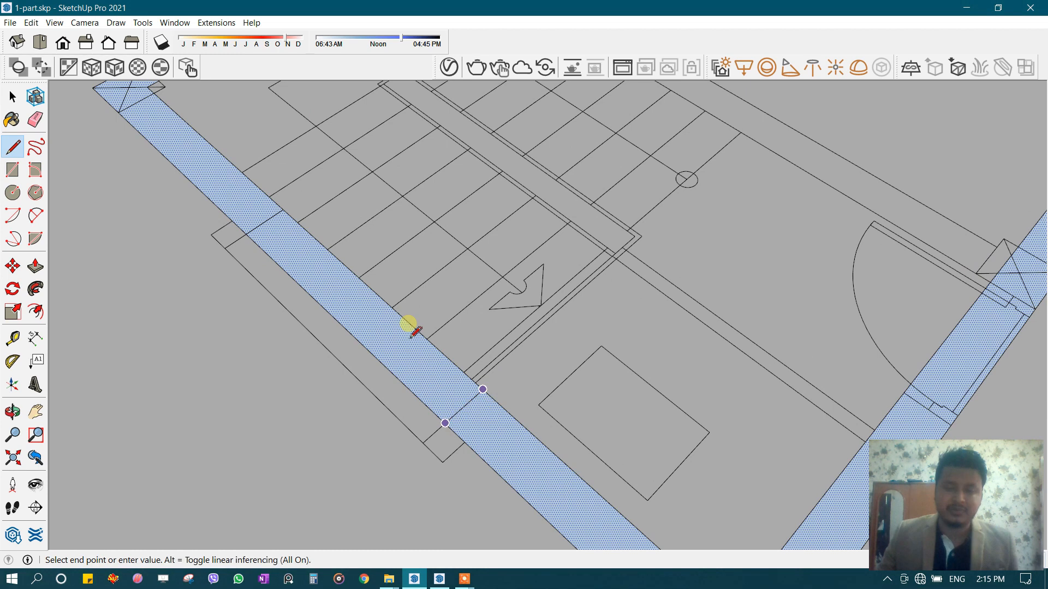
scroll(416, 258, down, 5)
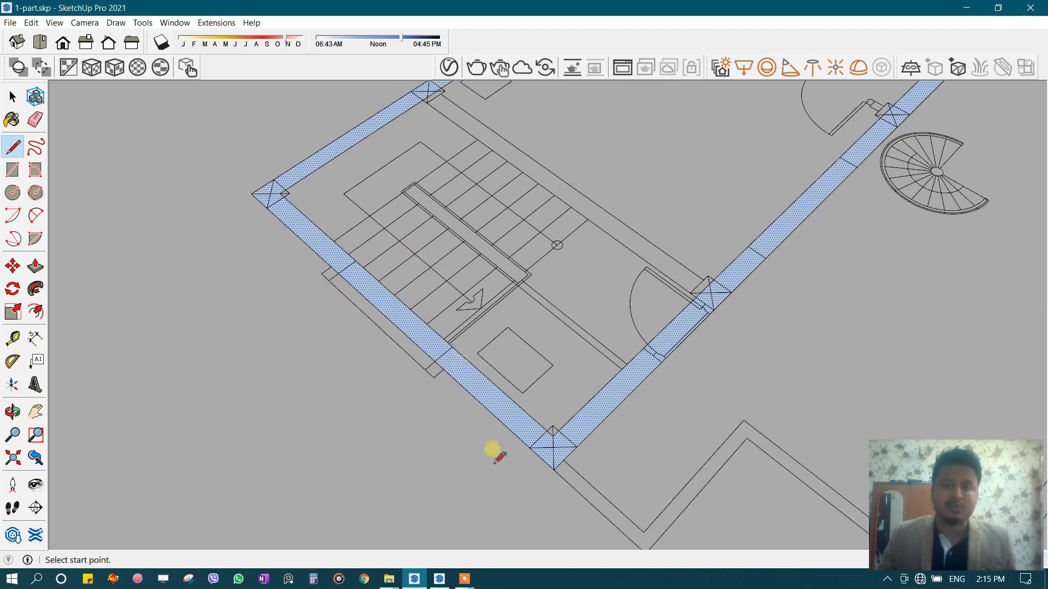
scroll(536, 435, up, 5)
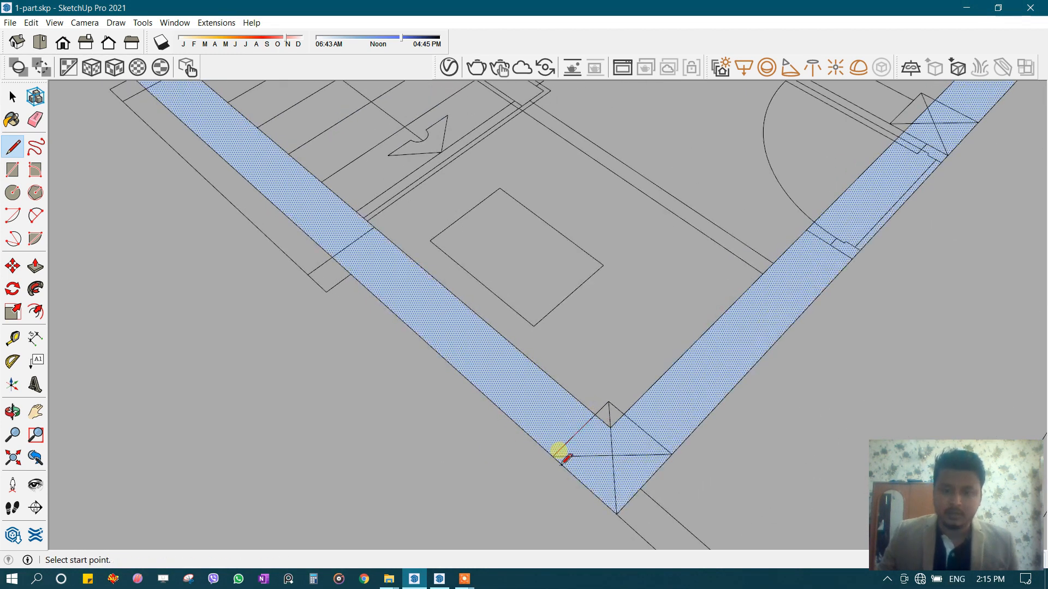
scroll(304, 229, down, 4)
scroll(382, 245, up, 5)
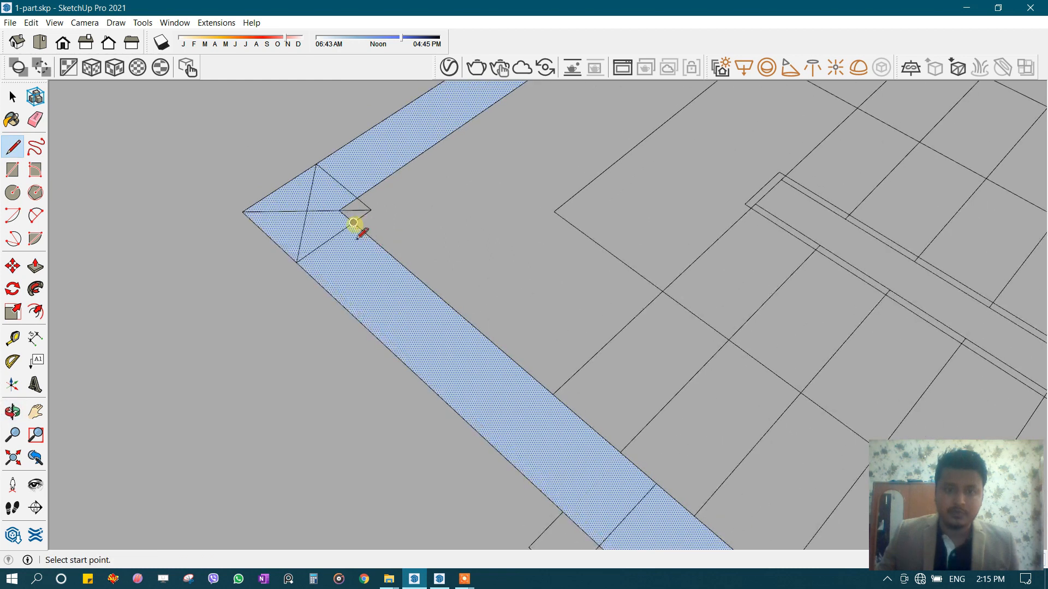
click(296, 263)
scroll(297, 263, down, 3)
- Erase the stair-side section of the wall band between the two corner columns
key(e)
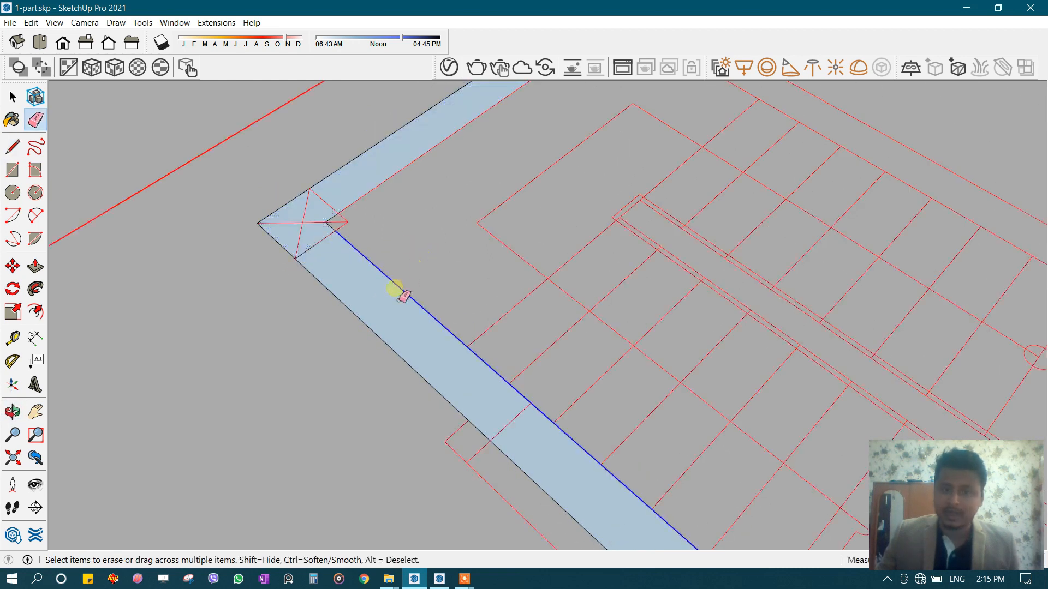
scroll(283, 238, down, 5)
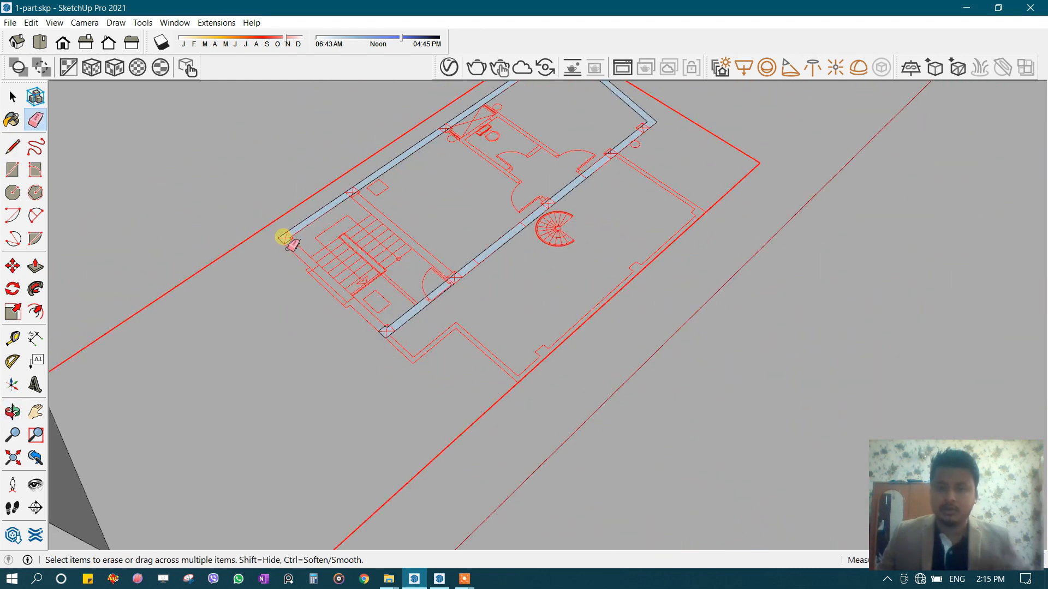
middle_drag(374, 304, 418, 266)
scroll(419, 266, up, 2)
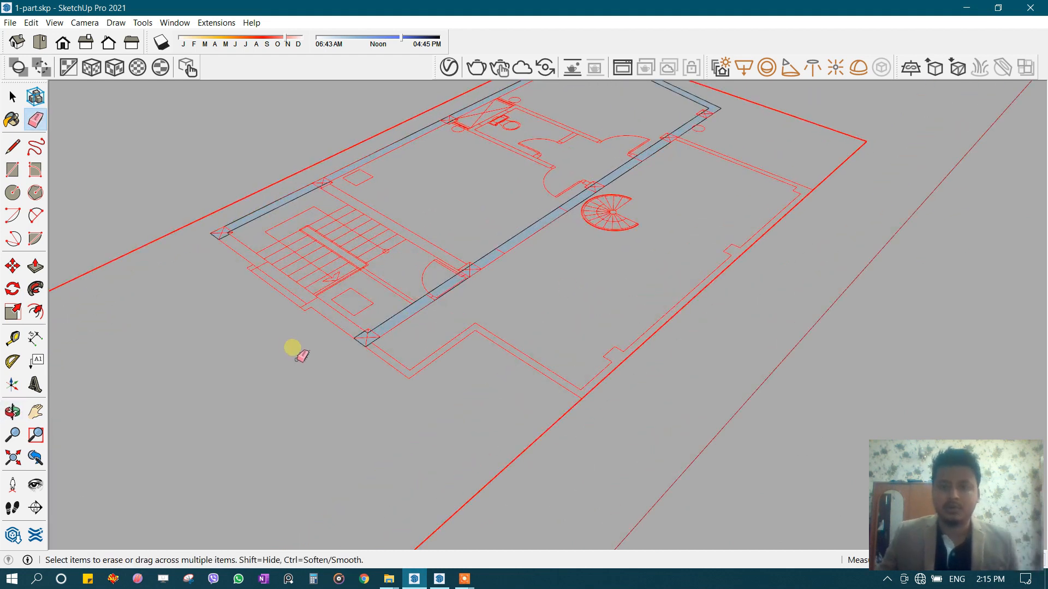
- Measure the height of the already modelled exterior wall from its top edge to its base
mouse_move(474, 315)
middle_down()
mouse_move(515, 240)
mouse_move(533, 351)
mouse_move(522, 302)
middle_up()
scroll(436, 382, up, 3)
scroll(429, 391, up, 2)
key(space)
key(t)
click(389, 258)
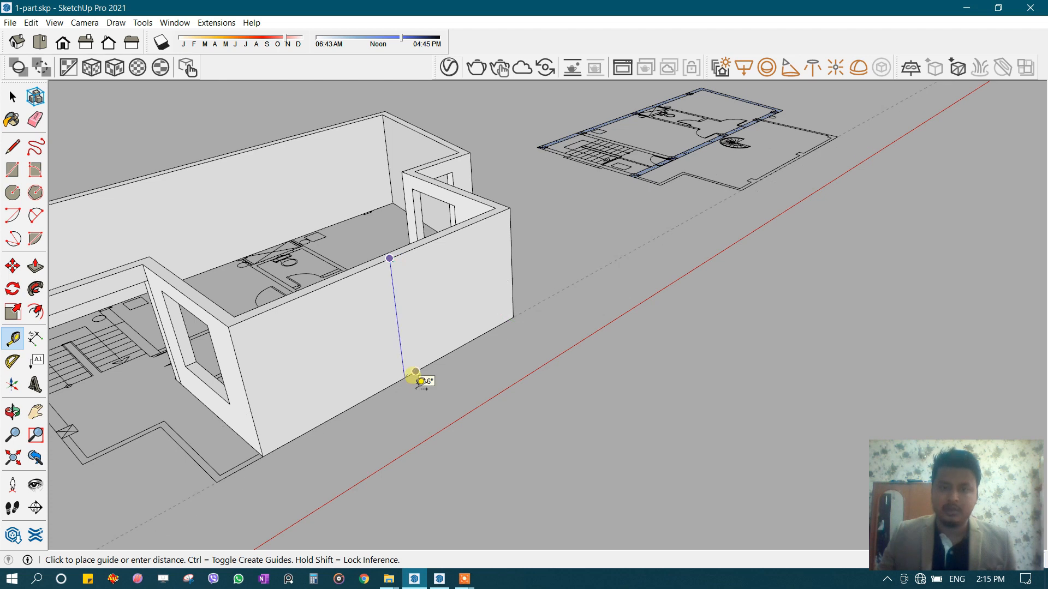
middle_drag(417, 379, 418, 205)
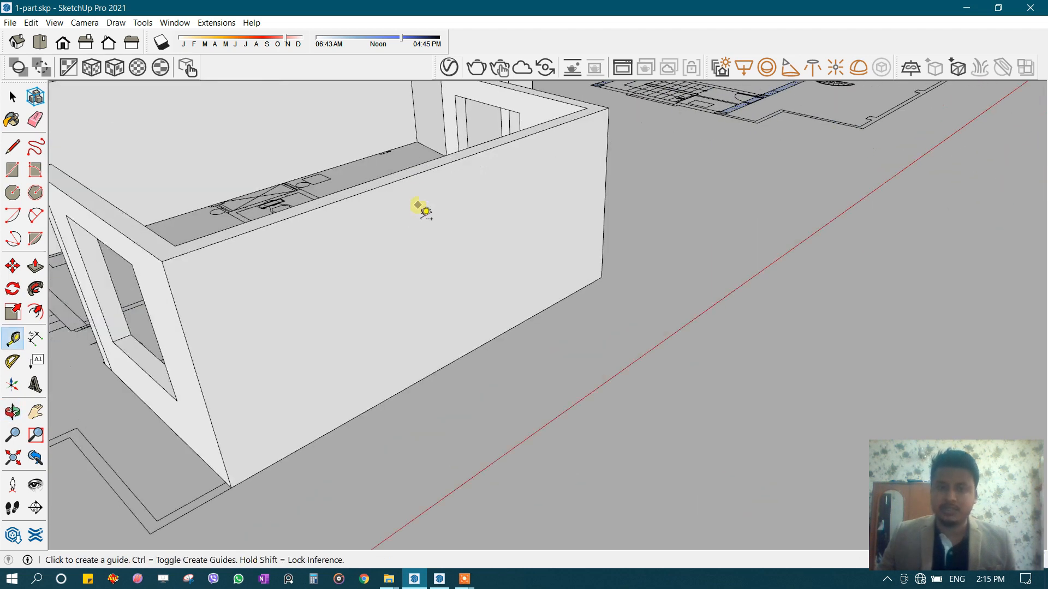
middle_drag(433, 371, 577, 280)
- Extrude the third plan's remaining wall band upward to the full wall height
scroll(608, 269, up, 5)
key(space)
scroll(630, 268, down, 3)
key(p)
drag(620, 269, 621, 217)
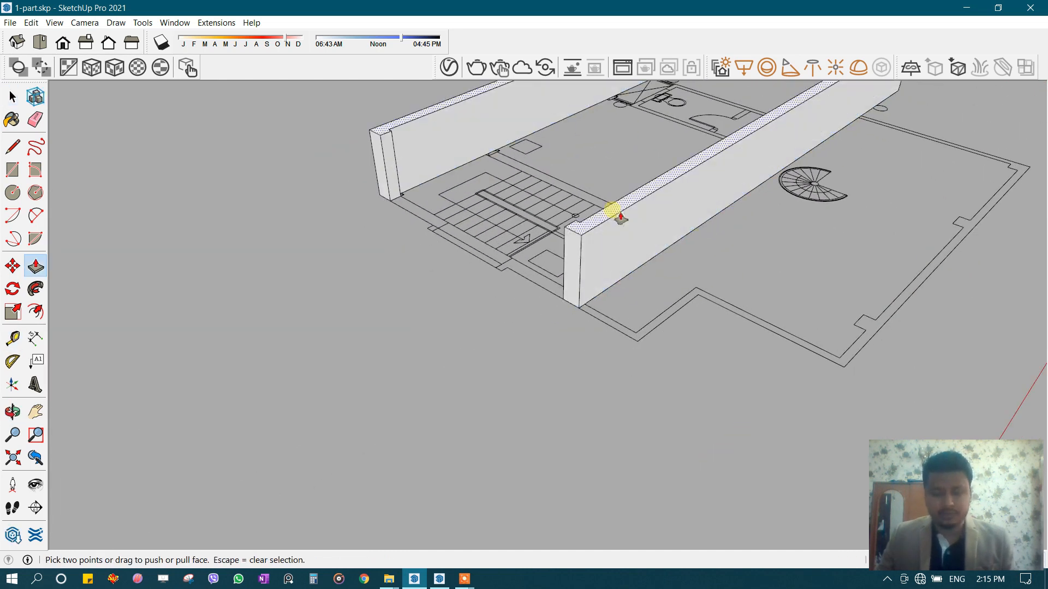
key(Return)
scroll(612, 210, down, 1)
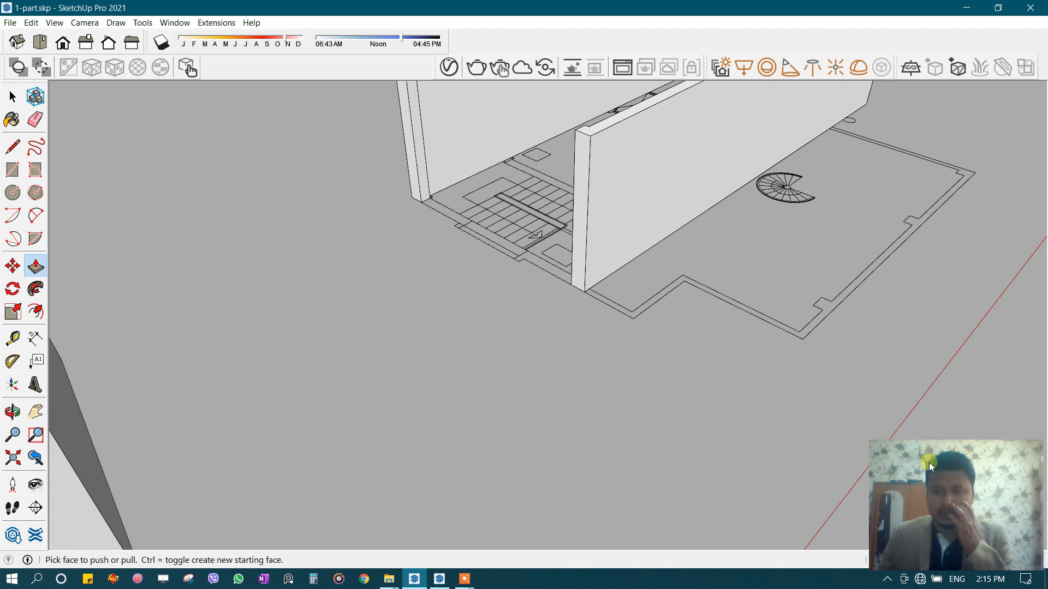
- Examine the top floor's doors and windows around the spiral stair in the finished Project-4 model
scroll(559, 344, down, 3)
key(space)
mouse_move(919, 472)
mouse_down()
mouse_move(905, 383)
mouse_move(927, 413)
mouse_up()
mouse_move(408, 221)
middle_down()
mouse_move(606, 300)
mouse_move(625, 279)
middle_up()
middle_drag(431, 375, 412, 271)
scroll(382, 249, up, 6)
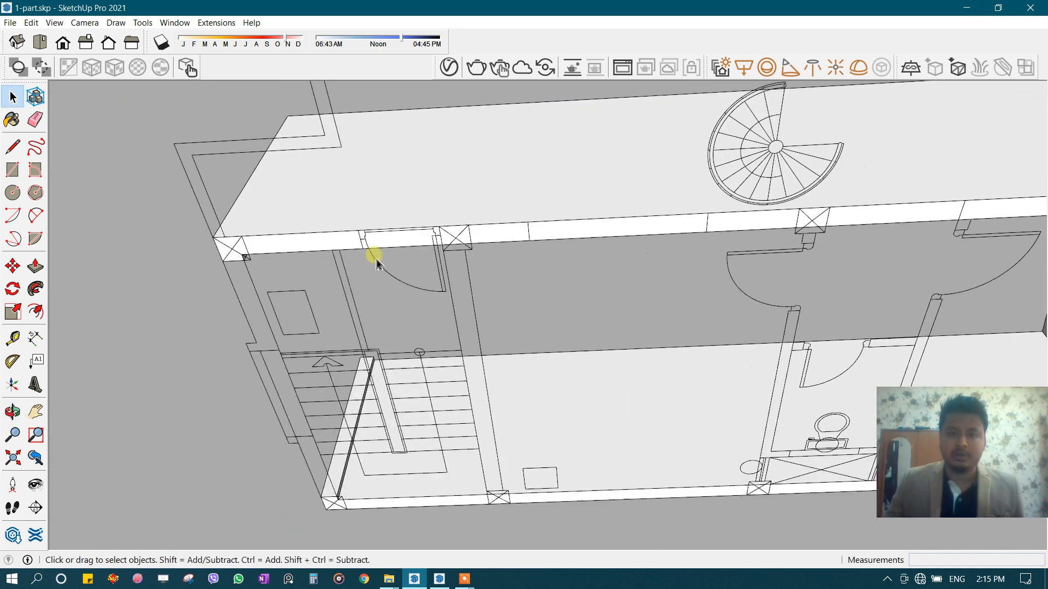
click(403, 236)
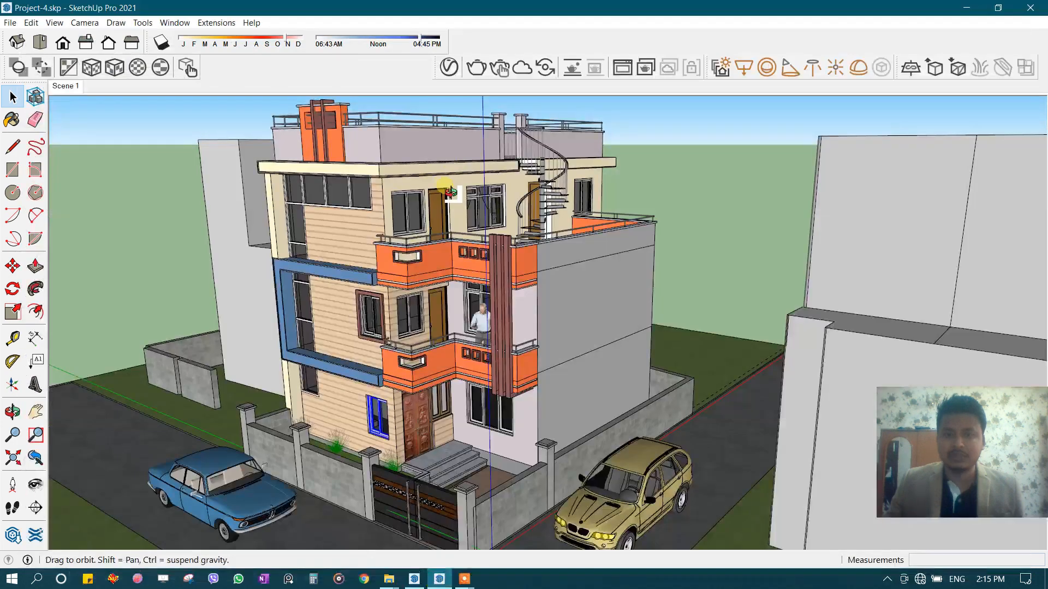
middle_drag(508, 218, 526, 206)
scroll(526, 206, up, 5)
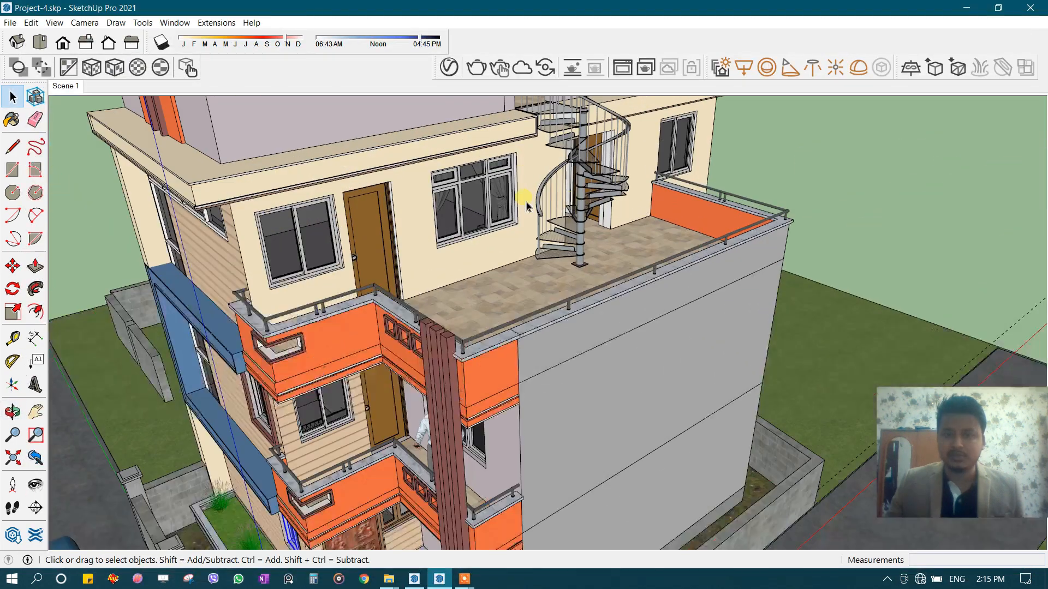
scroll(525, 206, down, 4)
middle_drag(444, 222, 565, 268)
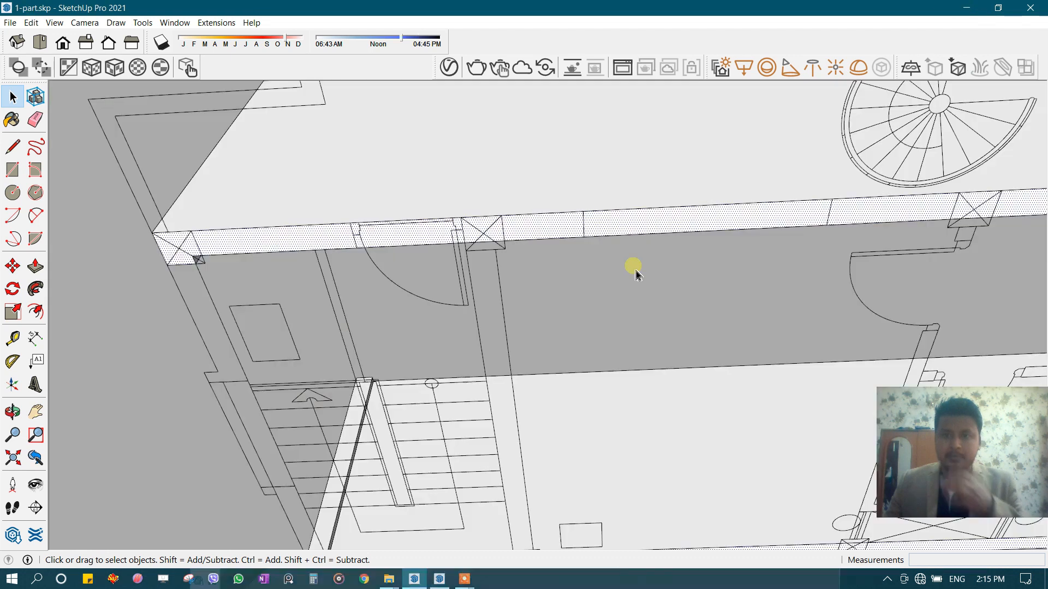
- Draw lines across the underside of the terrace-side wall at both edges of the door next to the stair room
middle_drag(585, 268, 560, 240)
scroll(414, 260, up, 5)
key(l)
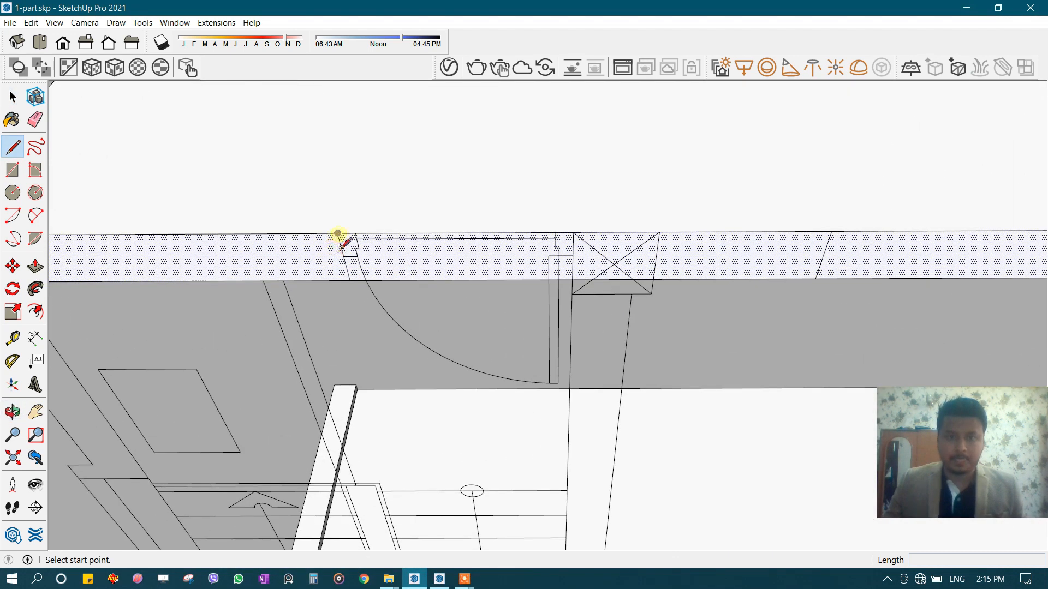
click(350, 280)
scroll(526, 265, up, 2)
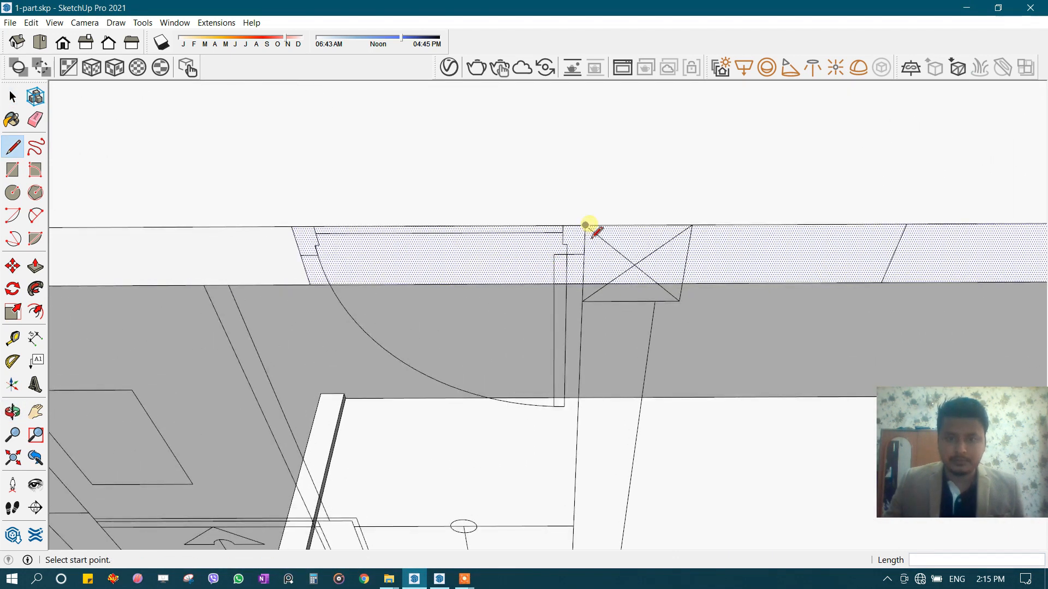
click(582, 283)
- Push the marked door section of the wall's underside up 7' to form the door opening
key(space)
click(432, 258)
scroll(432, 259, down, 3)
key(p)
drag(434, 259, 434, 218)
text(7')
key(Return)
scroll(481, 386, down, 4)
middle_drag(430, 219, 304, 280)
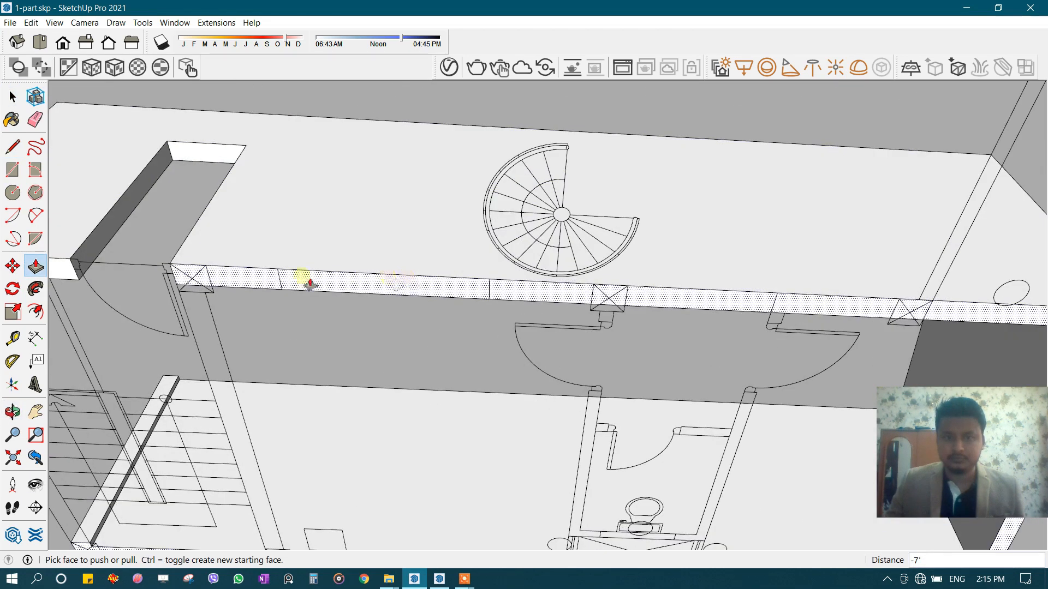
- Place guides on the terrace-side wall at the door-head height and at both edges of the wide window
key(space)
key(t)
click(214, 155)
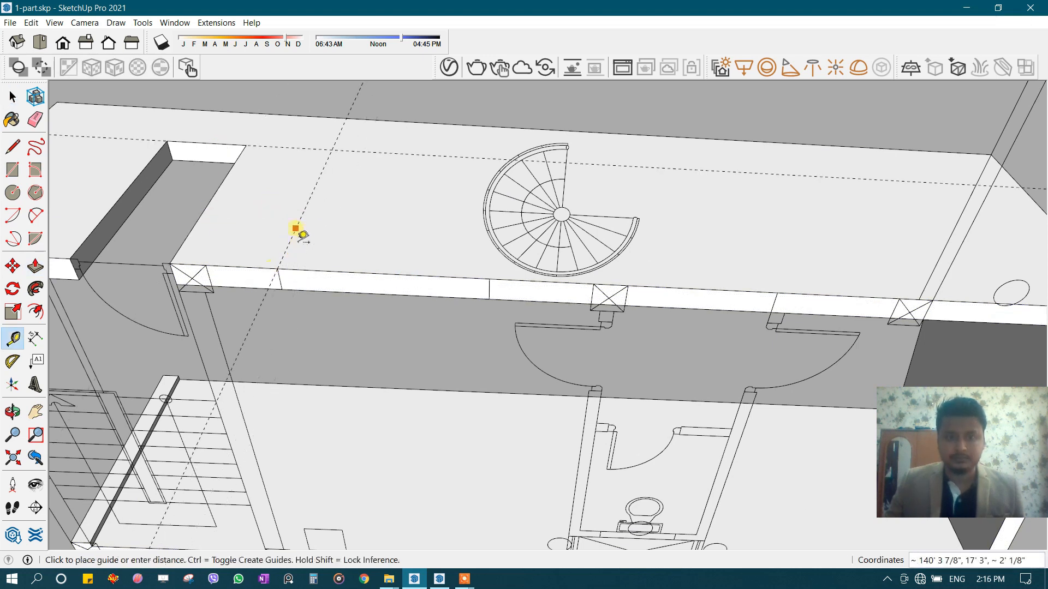
click(489, 279)
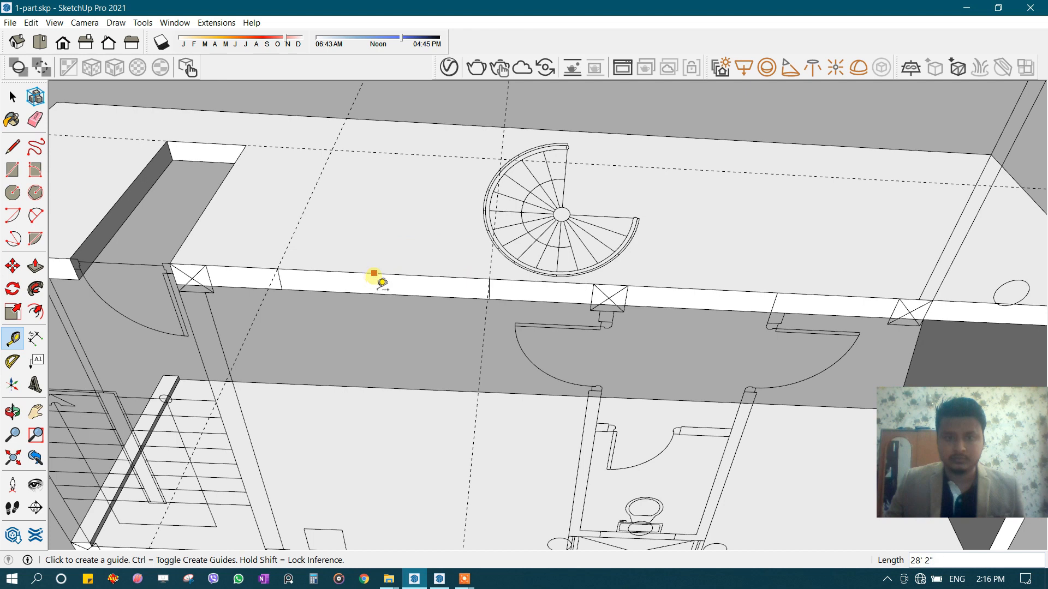
key(space)
- Draw the window rectangle on the terrace-side wall between the side, head and sill guides
click(367, 187)
key(r)
click(331, 150)
middle_drag(468, 215, 516, 389)
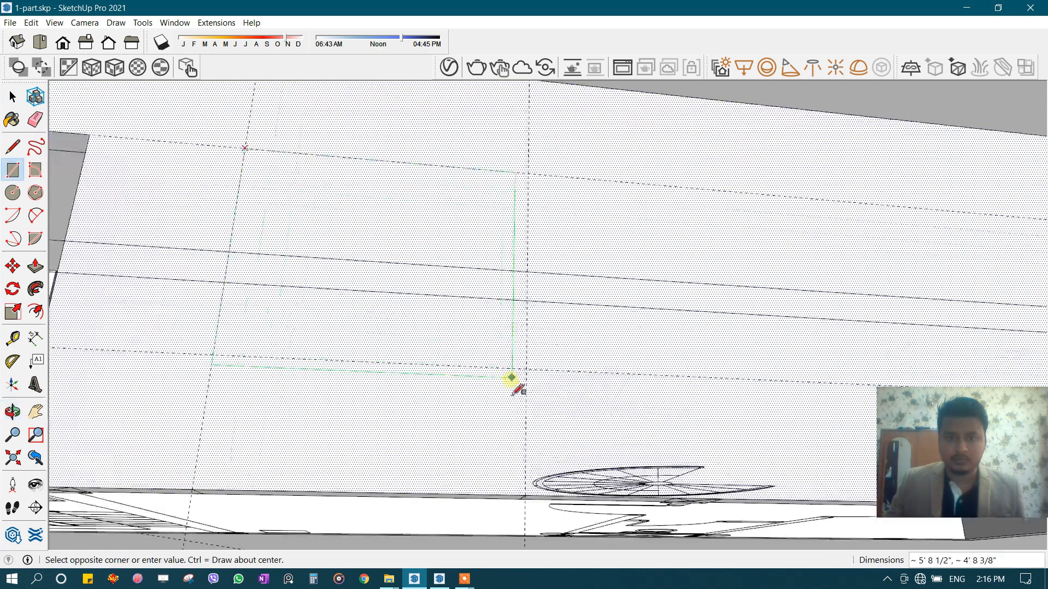
click(526, 369)
scroll(491, 290, down, 2)
- Switch to the Project-4 model and measure the sill height of the top floor's wide window opening
key(space)
click(445, 583)
mouse_move(450, 382)
middle_down()
mouse_move(484, 337)
mouse_move(450, 295)
middle_up()
scroll(468, 320, up, 4)
triple_click(441, 288)
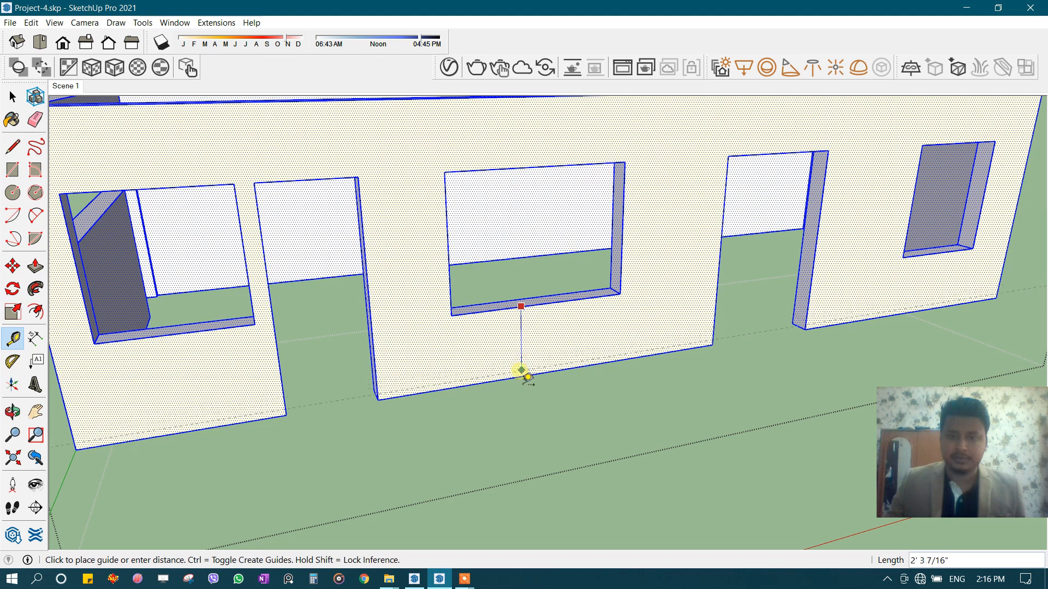
scroll(525, 377, down, 5)
key(space)
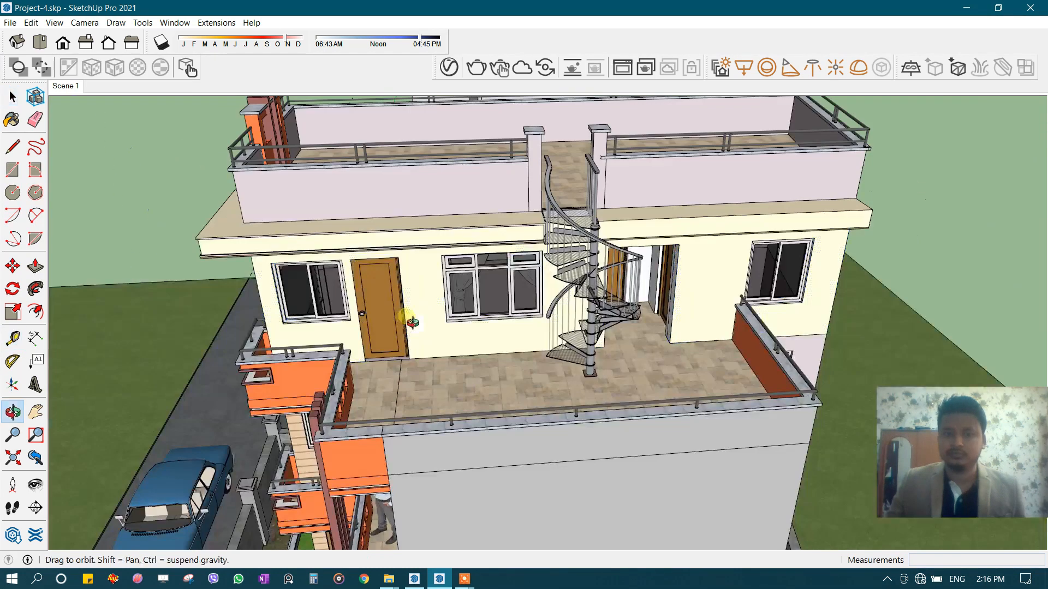
scroll(409, 316, up, 3)
click(965, 12)
- Mark the bathroom passage's edges with guides on the terrace-side wall and draw a rectangle between them from door-head height to the wall's base
middle_drag(418, 294, 806, 373)
mouse_move(605, 289)
middle_down()
mouse_move(582, 129)
mouse_move(489, 213)
mouse_move(493, 231)
mouse_move(373, 290)
mouse_move(369, 269)
mouse_move(358, 271)
mouse_move(370, 216)
mouse_move(582, 321)
mouse_move(469, 316)
middle_up()
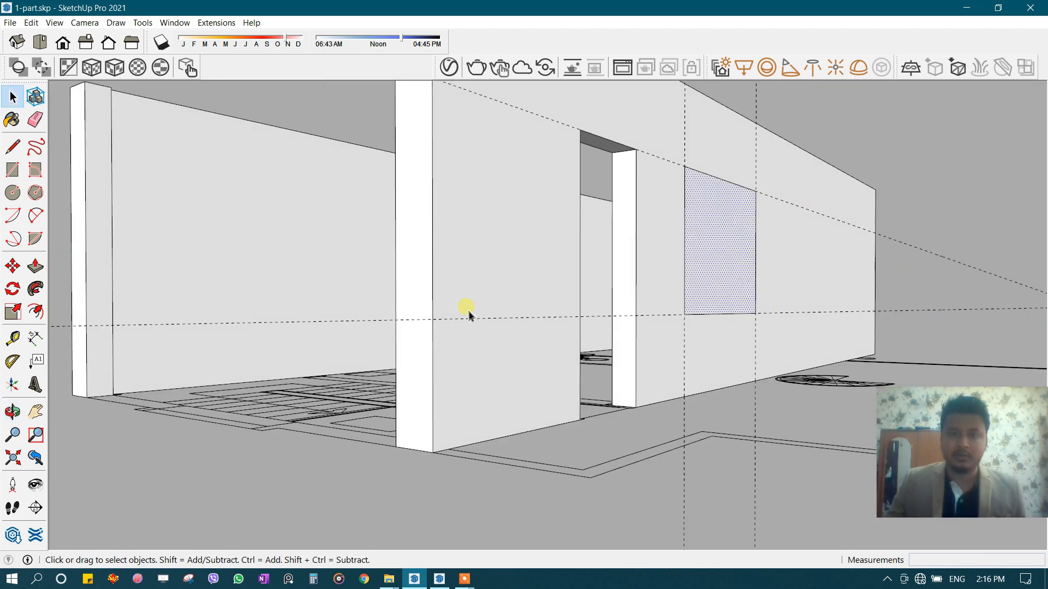
middle_drag(474, 250, 564, 246)
scroll(587, 241, up, 3)
shift+middle_drag(677, 238, 531, 238)
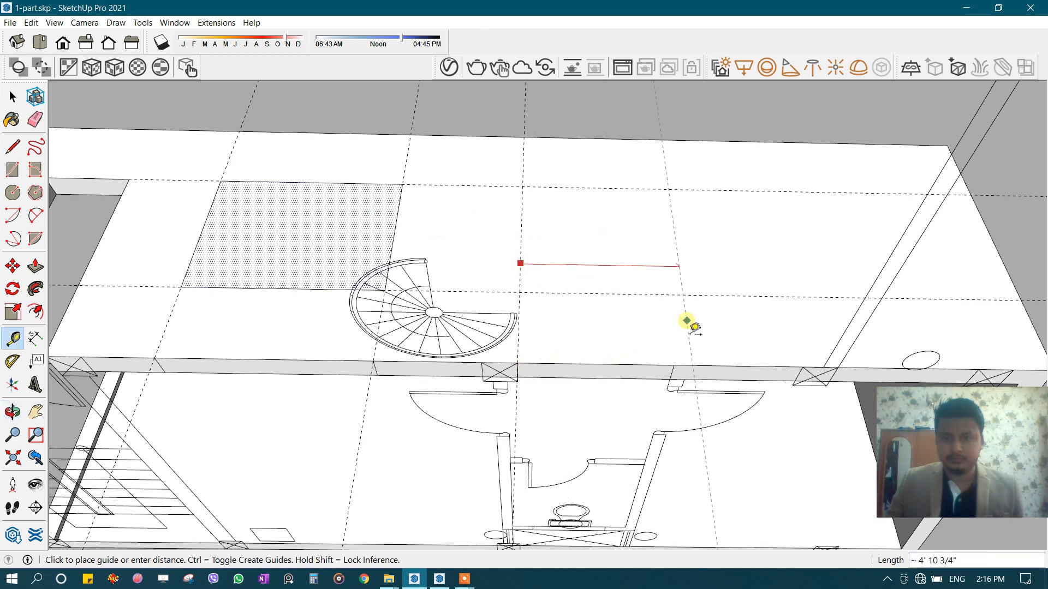
key(space)
click(567, 232)
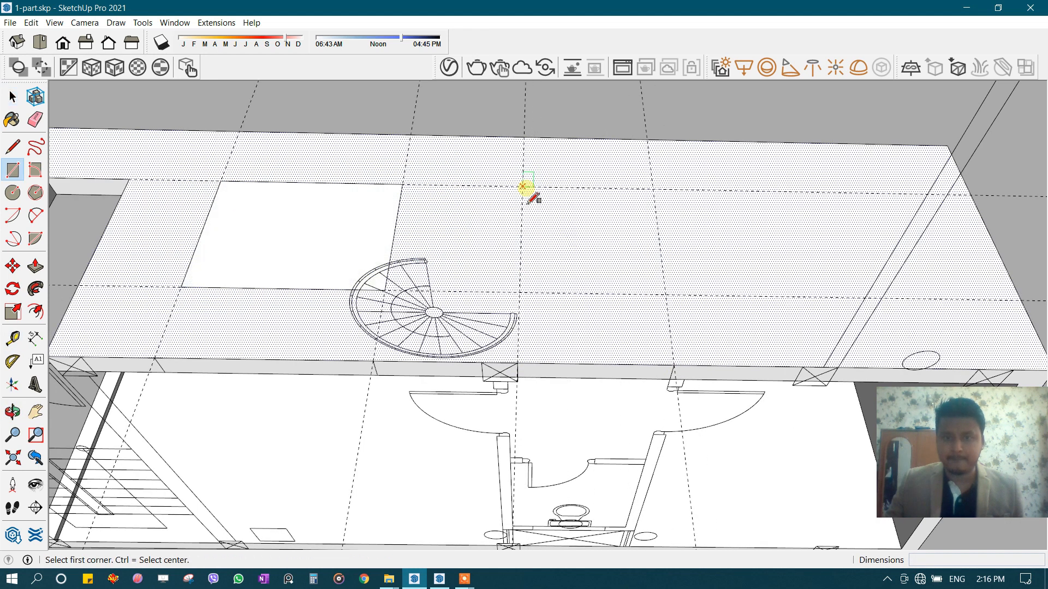
click(674, 365)
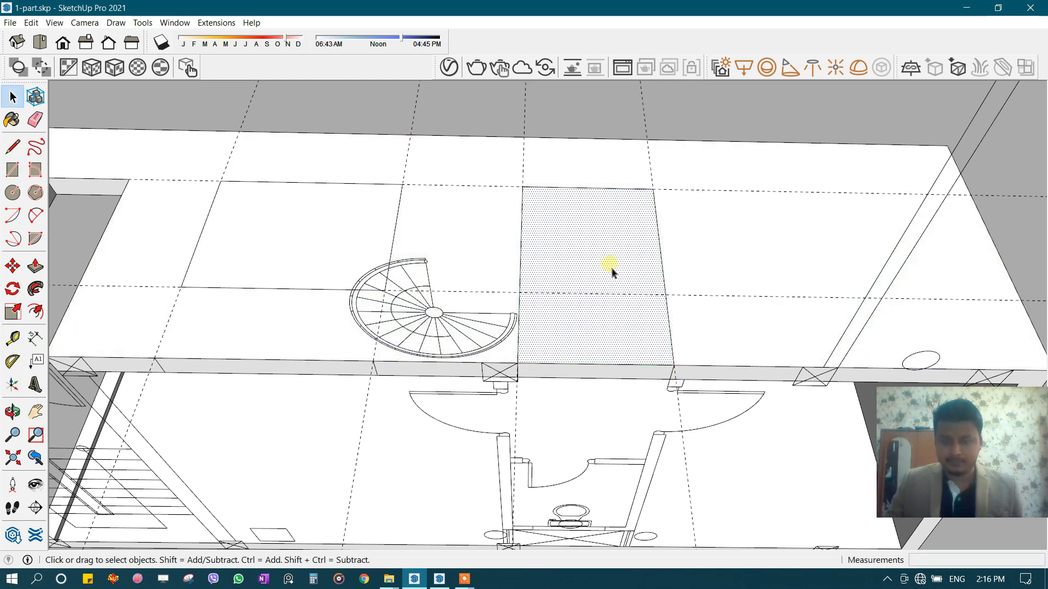
- Push the passage rectangle 9" through the wall to cut the opening
click(580, 281)
middle_drag(580, 280, 625, 396)
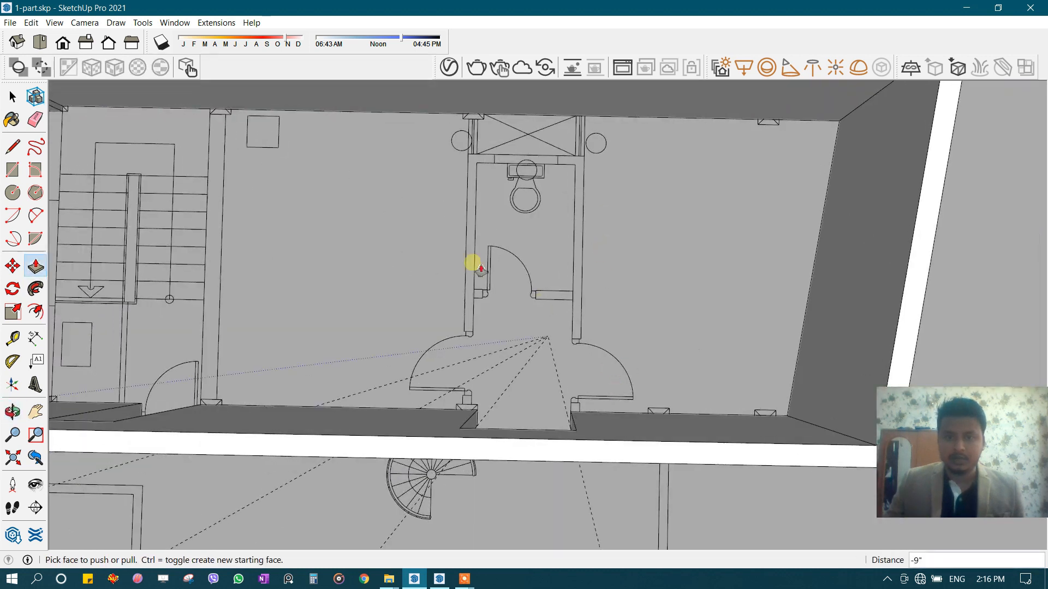
scroll(638, 327, down, 3)
key(space)
- Delete all construction guides from the model
scroll(533, 215, up, 8)
key(r)
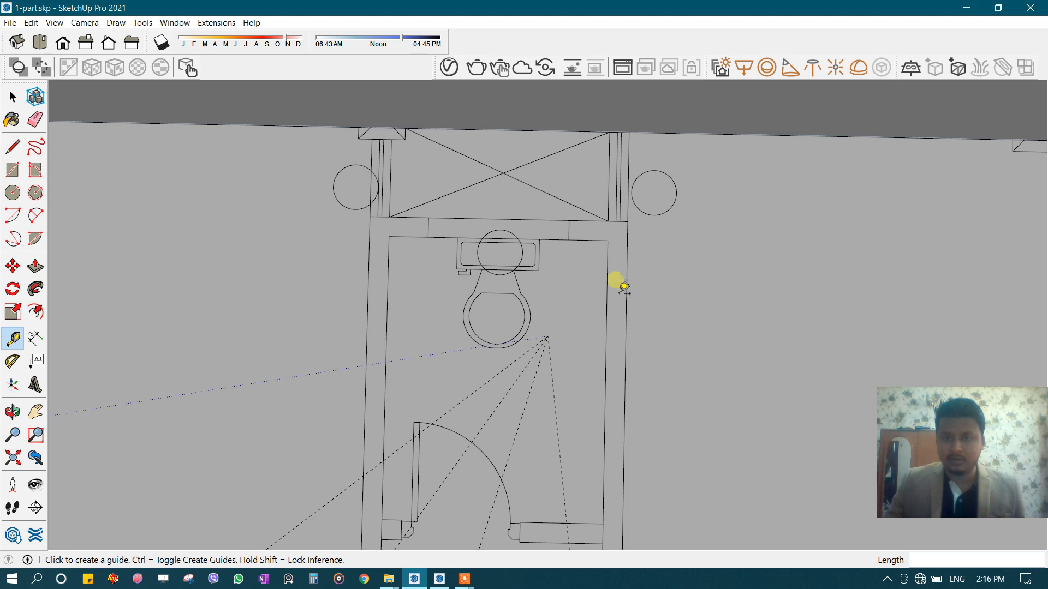
scroll(624, 286, down, 4)
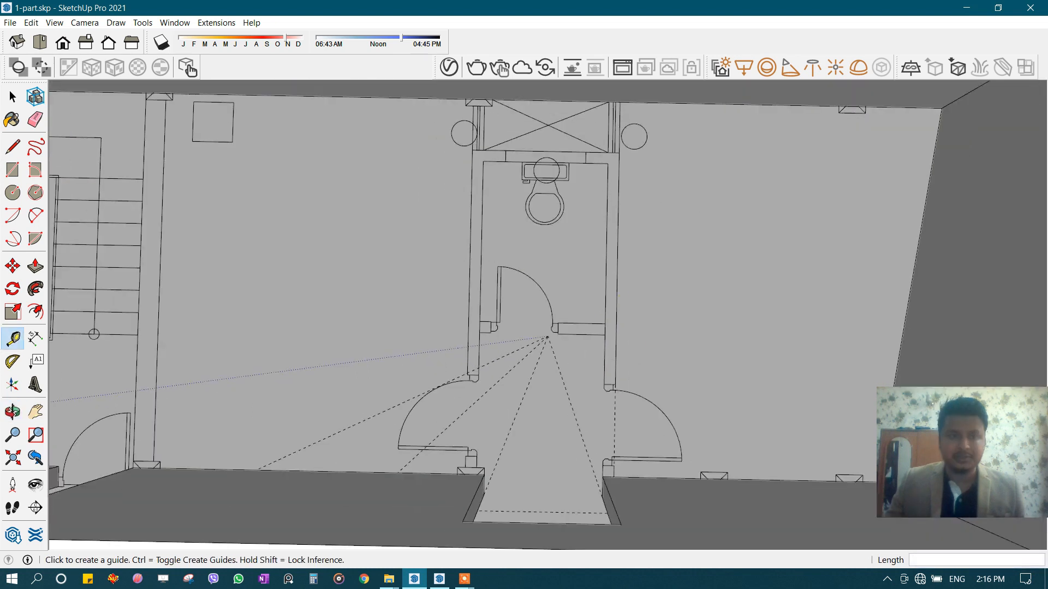
click(32, 23)
click(143, 134)
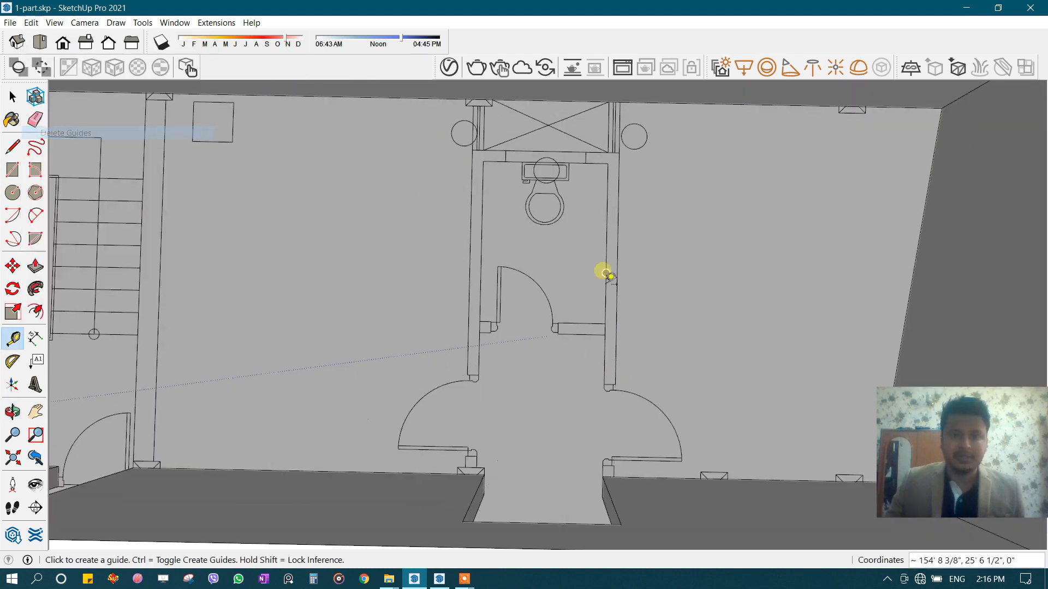
- Place guides along both faces of the two partition walls flanking the bathroom and passage on the floor plan
scroll(603, 273, up, 2)
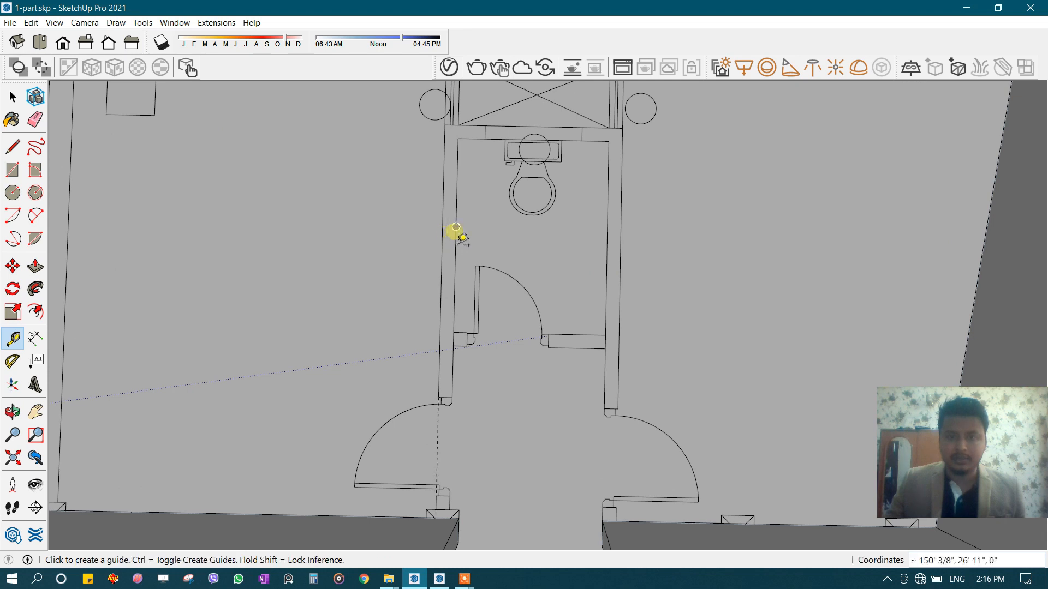
scroll(456, 227, down, 1)
click(456, 227)
scroll(583, 228, up, 1)
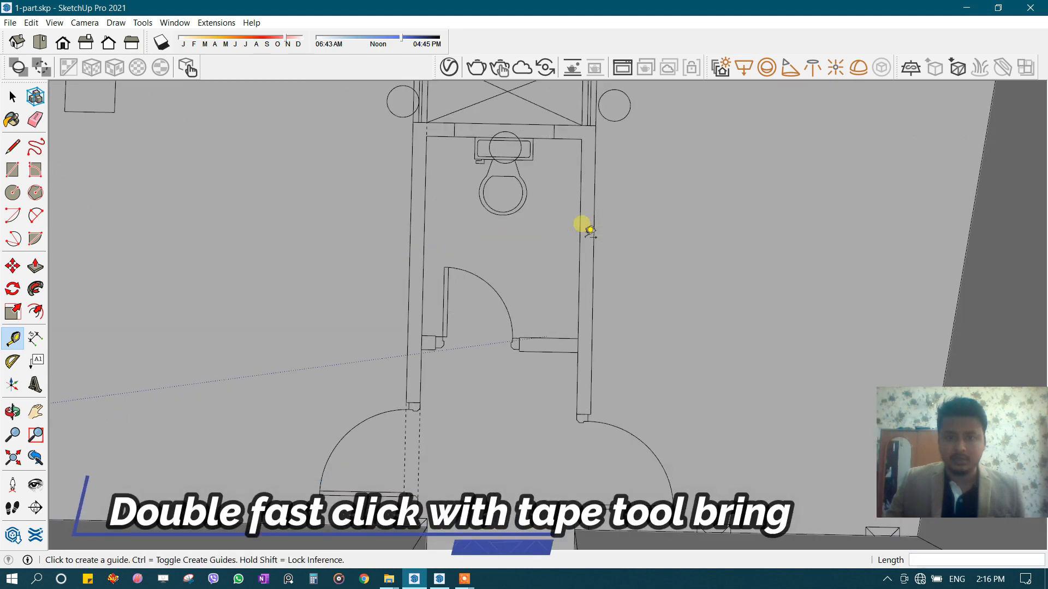
scroll(599, 237, up, 1)
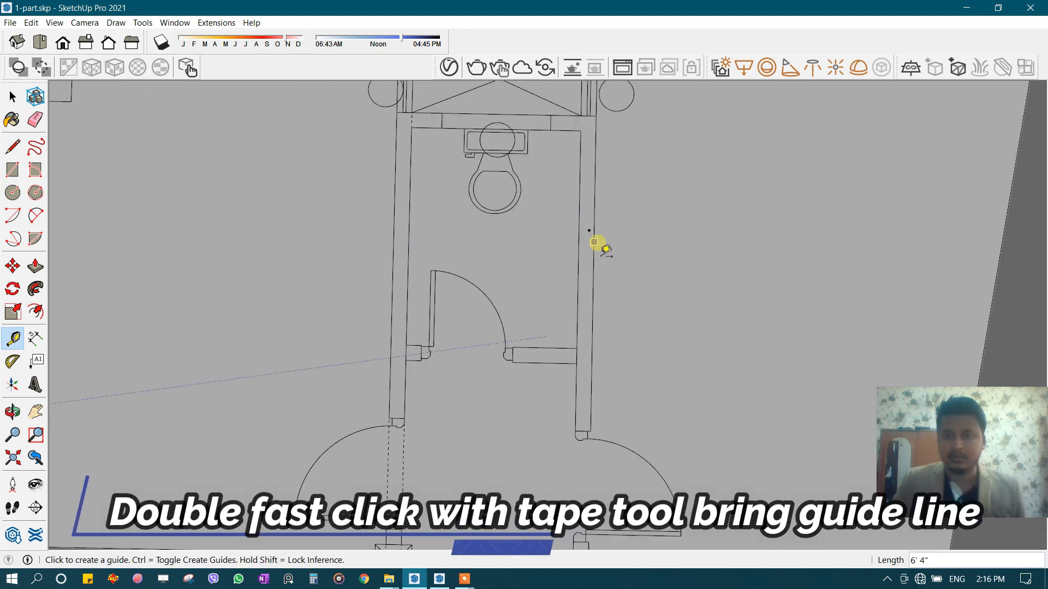
scroll(585, 257, down, 2)
scroll(445, 152, up, 1)
scroll(483, 140, up, 3)
scroll(509, 162, down, 3)
shift+middle_drag(513, 487, 568, 285)
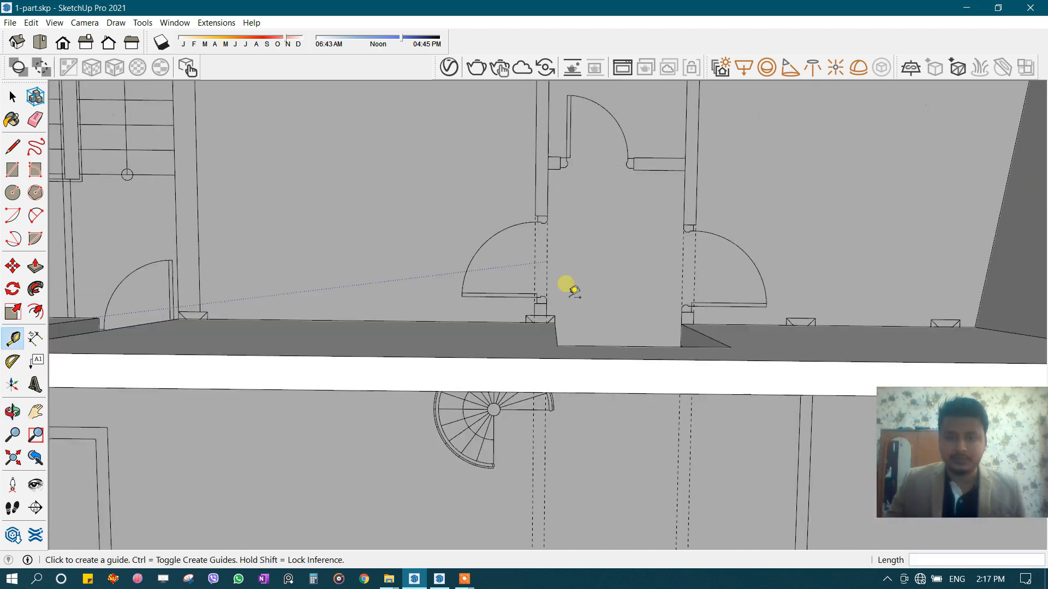
- Draw a 5" wide rectangle between the guides over the stair-side partition, running across the plan between the two long walls
scroll(543, 333, up, 3)
key(space)
middle_drag(546, 339, 559, 393)
click(549, 316)
key(r)
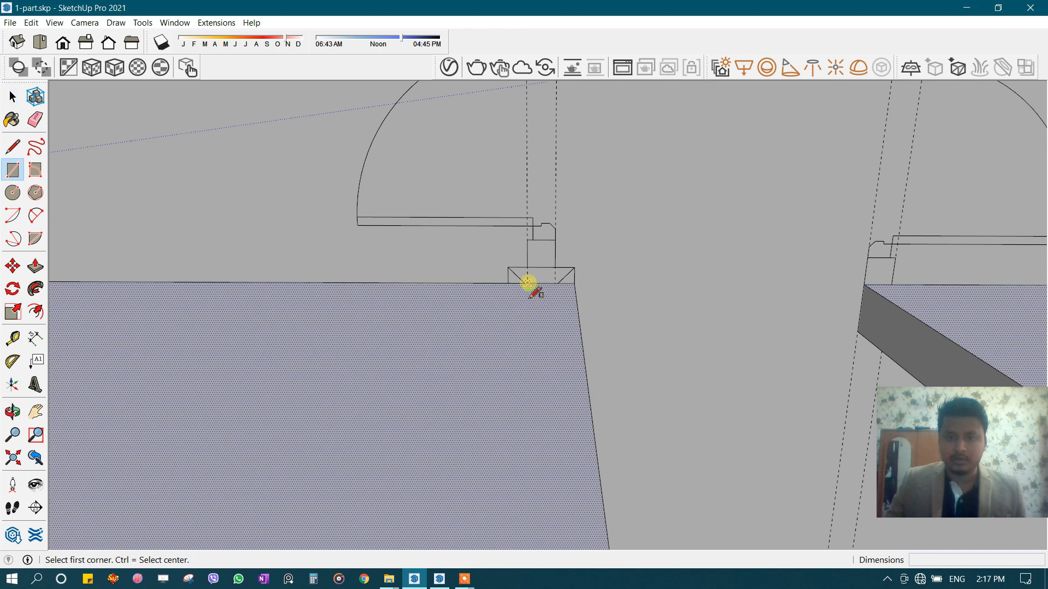
click(530, 294)
scroll(541, 342, down, 3)
middle_drag(561, 269, 538, 136)
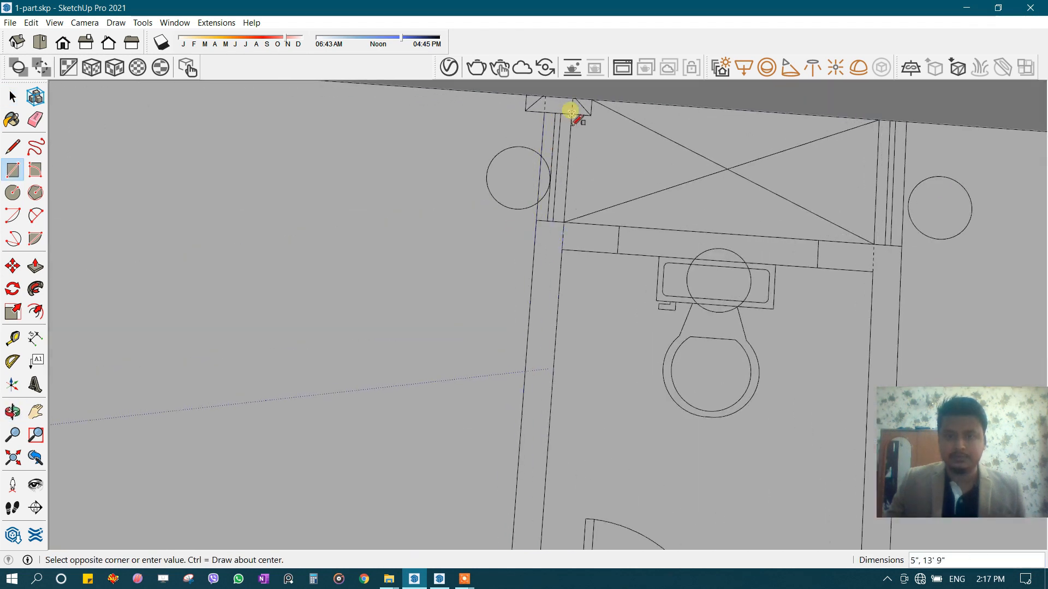
scroll(566, 188, down, 5)
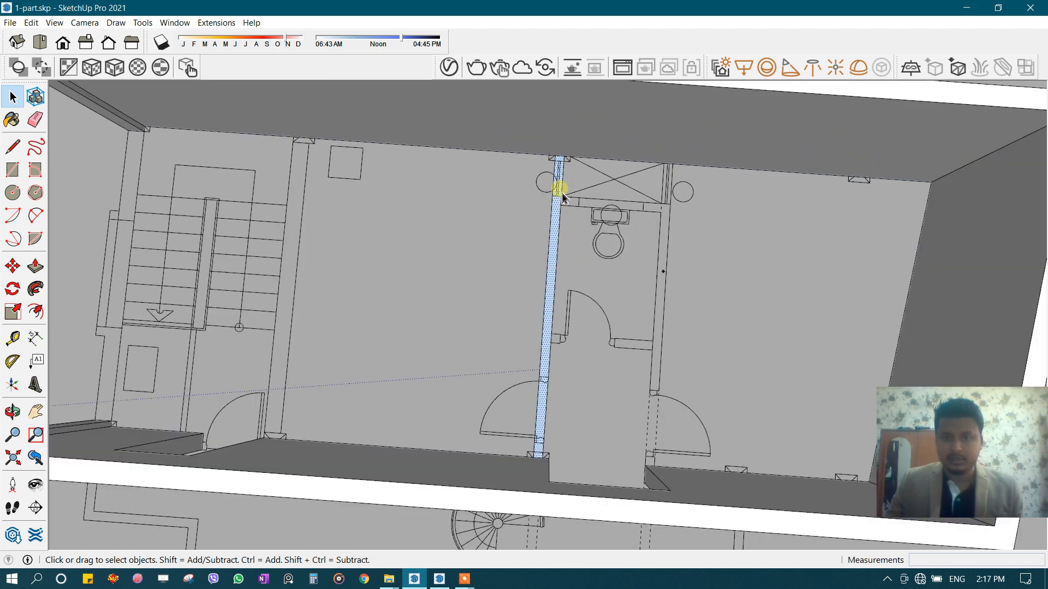
- Pull the stair-side partition's face up 9' 6" to the top of the outer walls
key(p)
scroll(540, 350, up, 3)
click(526, 393)
shift+middle_drag(525, 393, 404, 404)
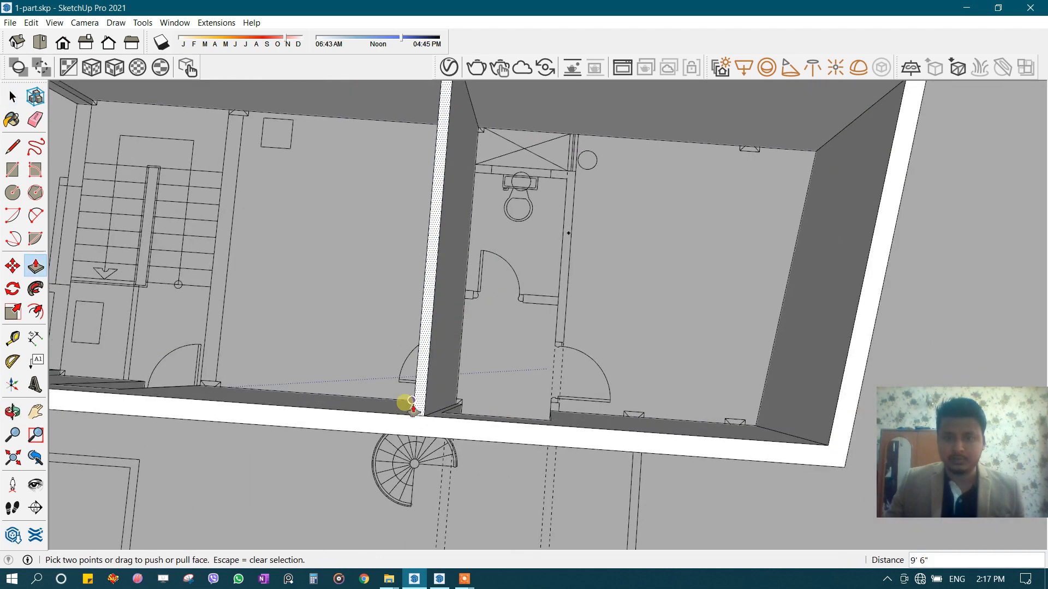
- Draw a rectangle over the second bathroom partition, beside the end room, from one long wall to the other
key(r)
scroll(571, 119, up, 4)
click(570, 117)
scroll(560, 138, down, 2)
shift+middle_drag(552, 428, 551, 317)
scroll(551, 305, up, 5)
click(555, 290)
key(space)
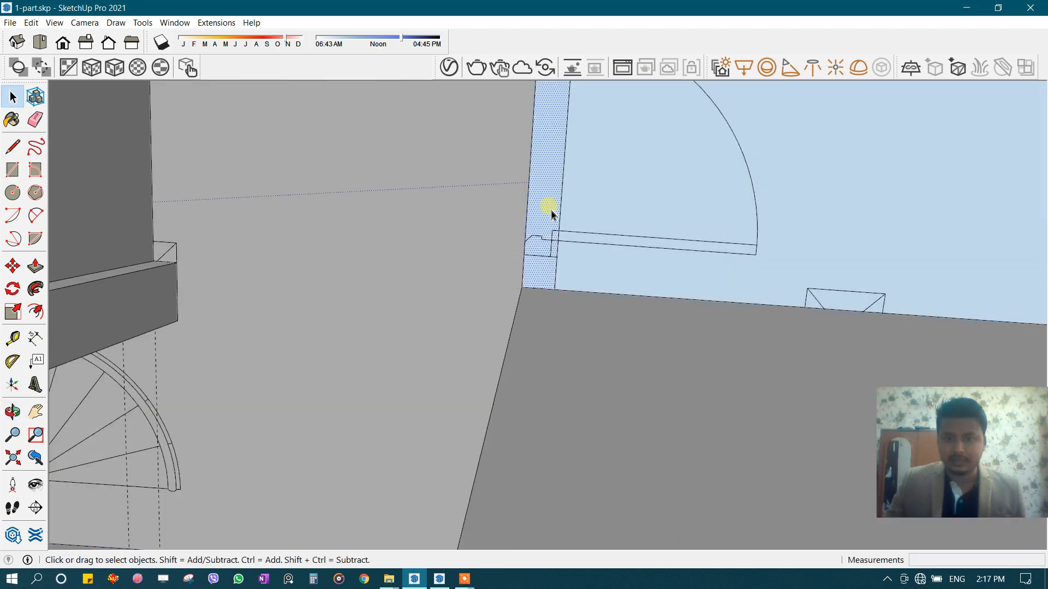
- Delete the floor face of the end room beside the second partition
scroll(553, 277, down, 5)
click(663, 191)
shift+middle_drag(664, 192, 591, 316)
scroll(602, 297, down, 4)
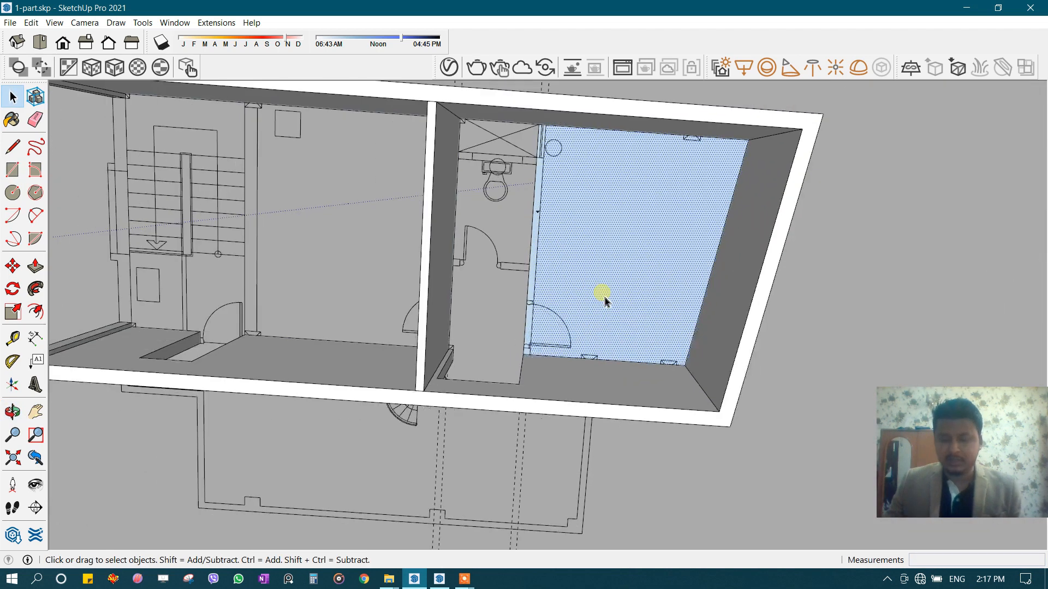
key(Delete)
- Pull the end-room partition's face up to the top of the outer walls
middle_drag(559, 407, 543, 198)
key(p)
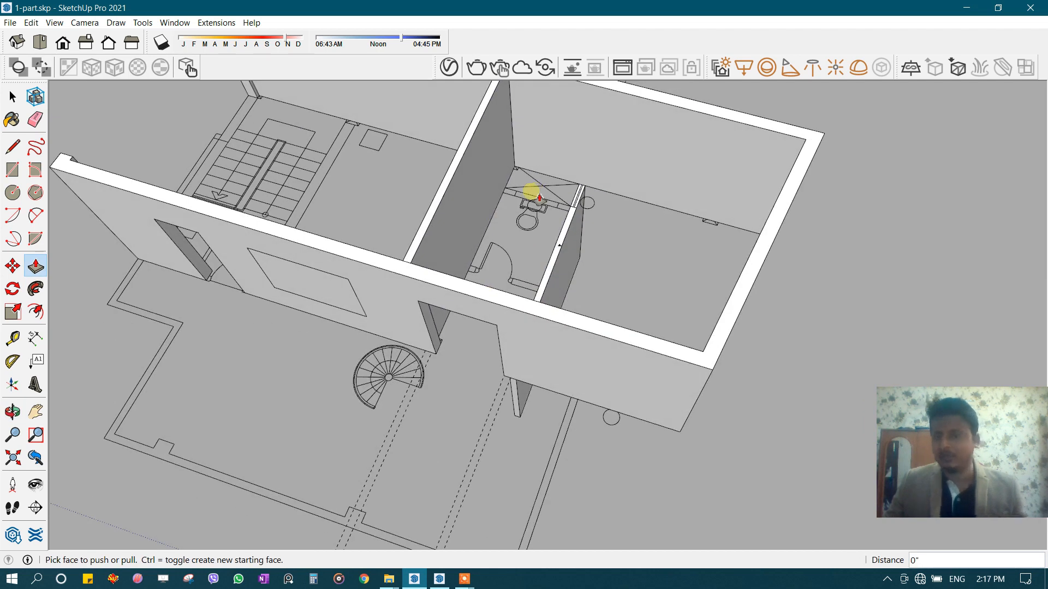
middle_drag(583, 274, 568, 205)
scroll(554, 250, up, 2)
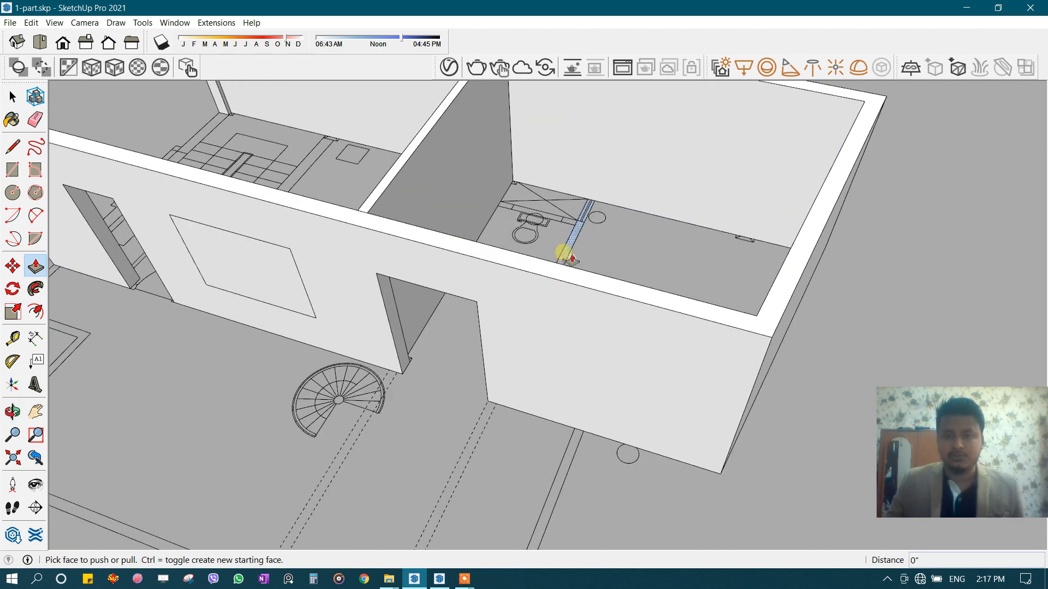
middle_drag(414, 159, 522, 379)
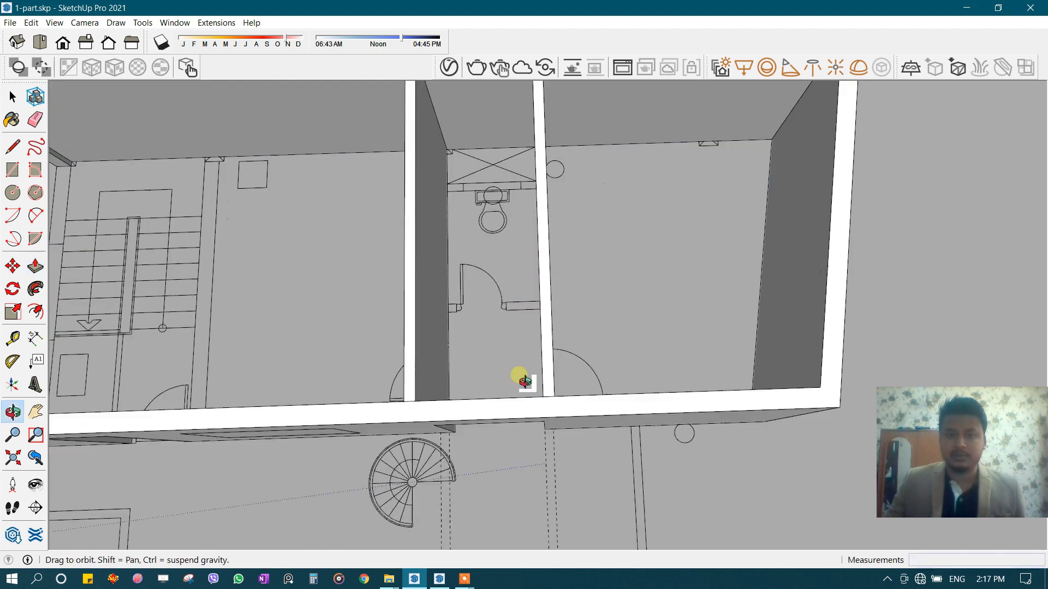
- Outline the bathroom's door wall on the partition's inner face and pull it 4' 8" across to the opposite partition
scroll(519, 304, up, 5)
middle_drag(550, 295, 493, 232)
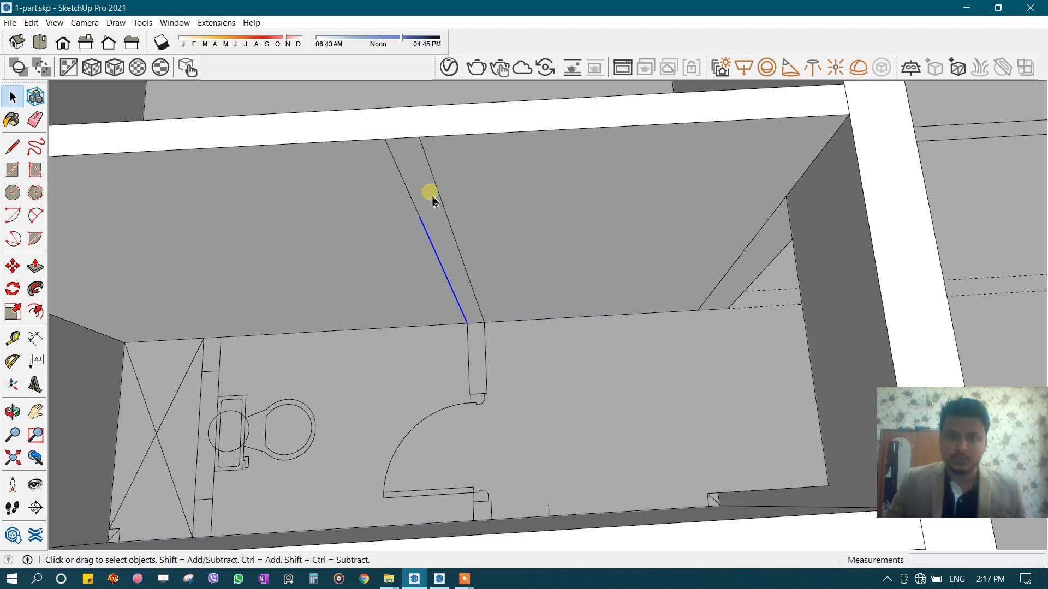
scroll(432, 193, down, 4)
key(p)
scroll(433, 193, up, 1)
middle_drag(433, 193, 427, 228)
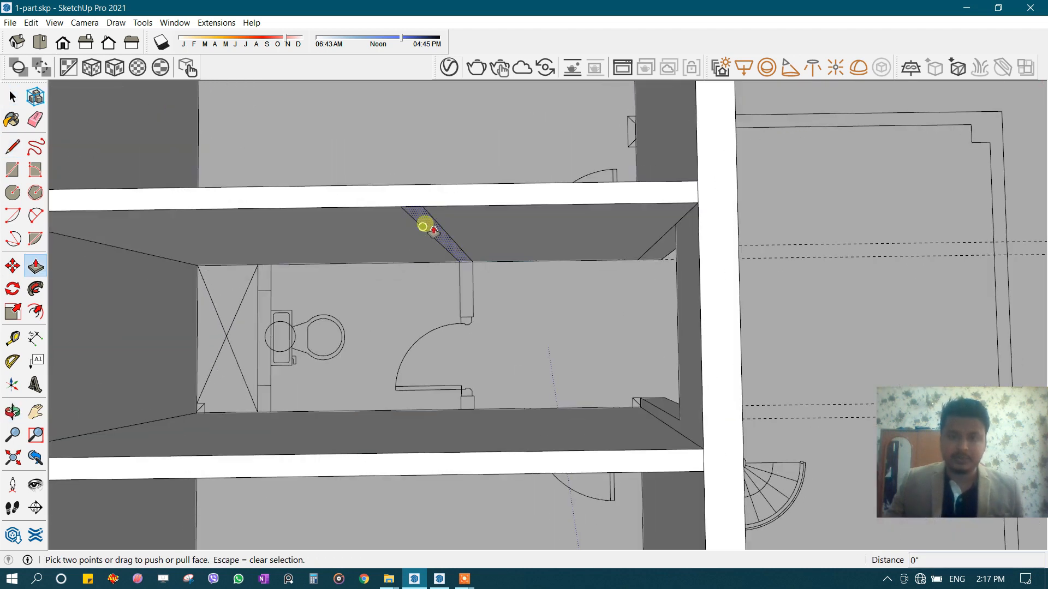
click(425, 226)
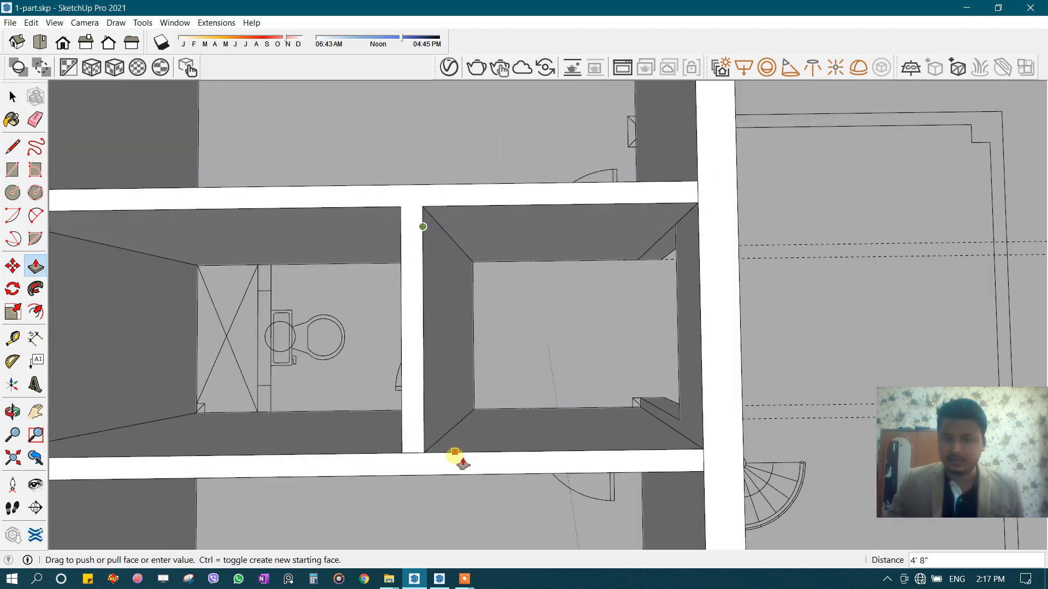
- Draw 5" lines across the underside of the bathroom's cross wall at both edges of its door
middle_drag(465, 464, 468, 170)
scroll(528, 236, up, 6)
key(space)
click(491, 269)
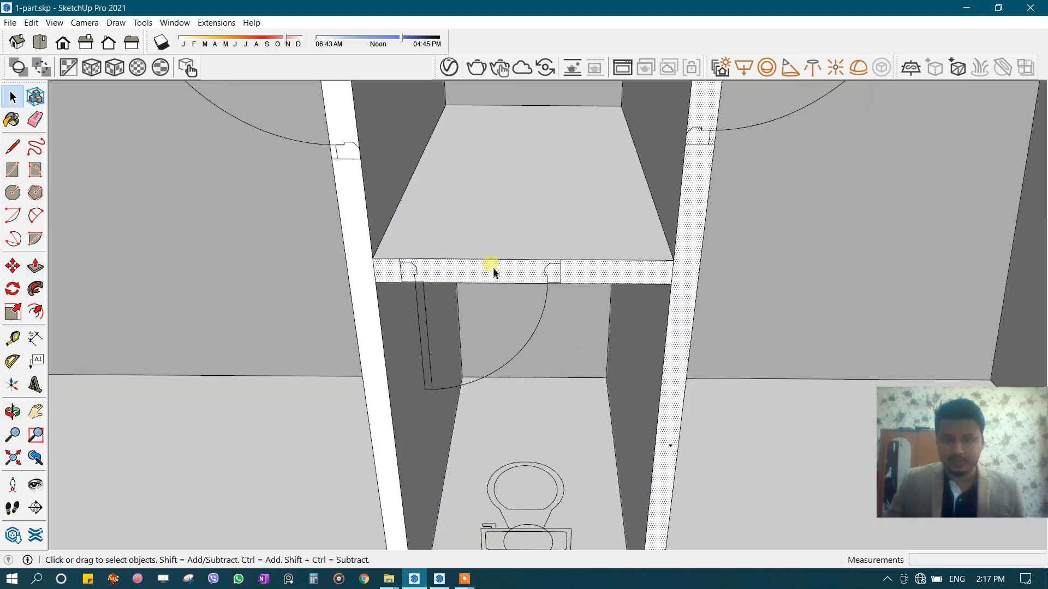
key(l)
scroll(546, 280, up, 2)
scroll(578, 292, up, 2)
click(608, 298)
scroll(243, 262, up, 2)
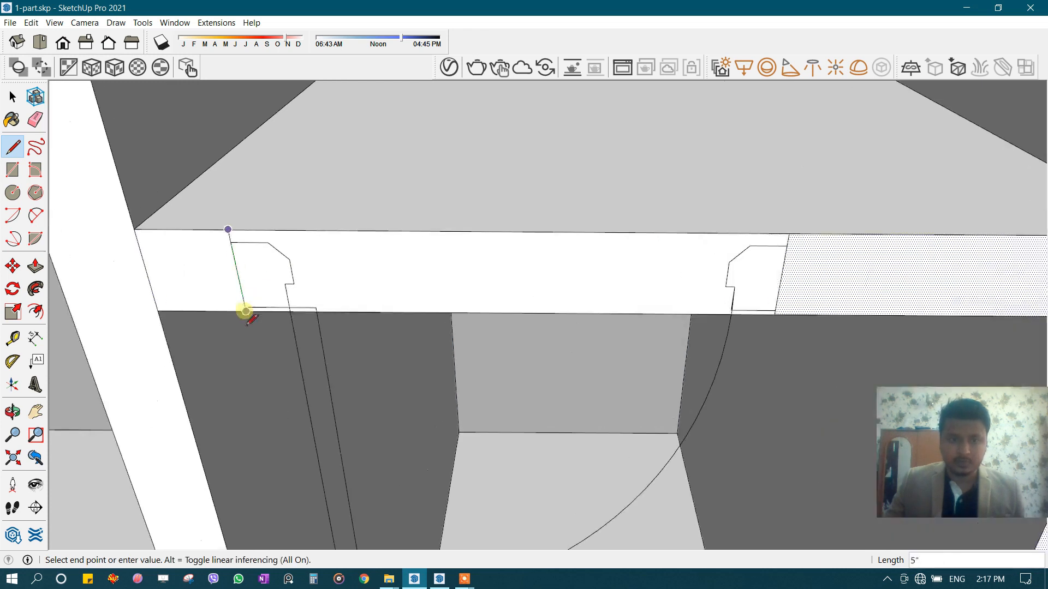
- Push the door-width face up from the base of the bathroom's cross wall to cut the doorway
scroll(273, 305, down, 1)
key(space)
click(402, 295)
scroll(403, 295, down, 2)
key(p)
click(404, 294)
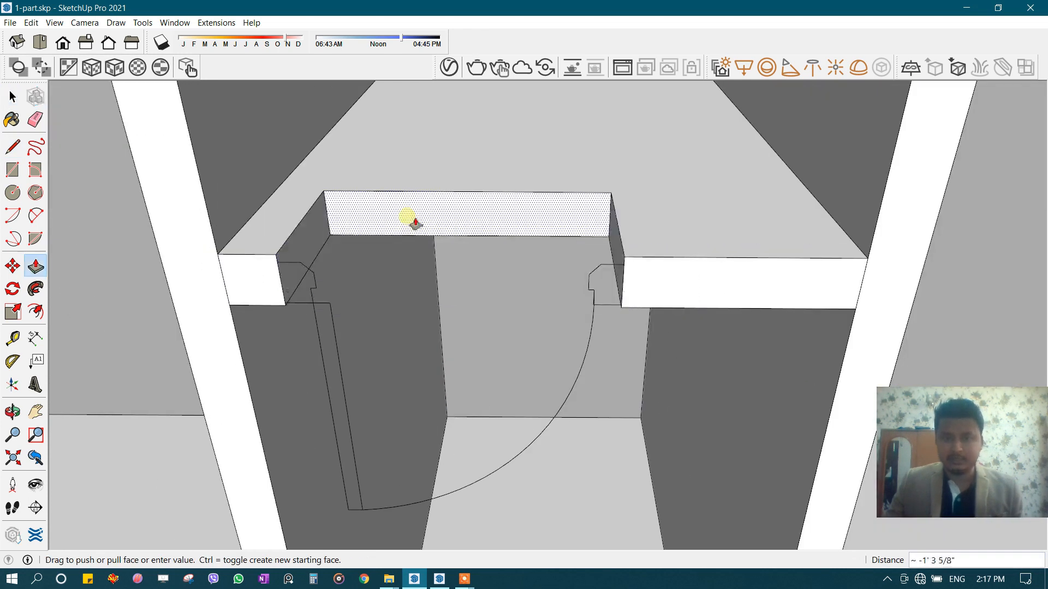
- Draw lines across the underside of the end-room partition at both edges of its door
middle_drag(412, 223, 494, 284)
key(space)
scroll(592, 311, up, 3)
click(591, 308)
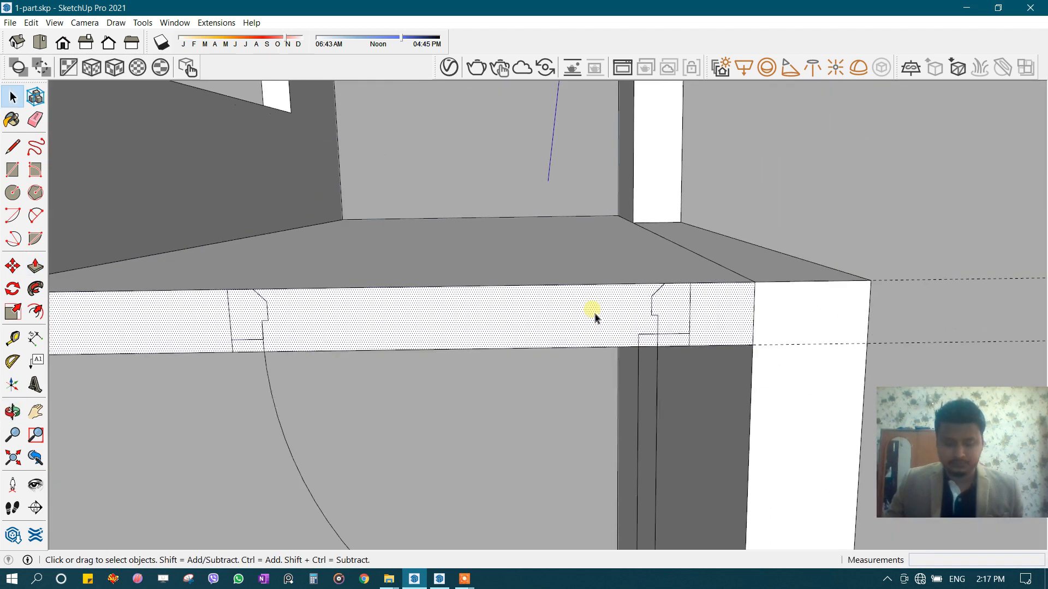
key(l)
click(699, 348)
scroll(600, 316, down, 3)
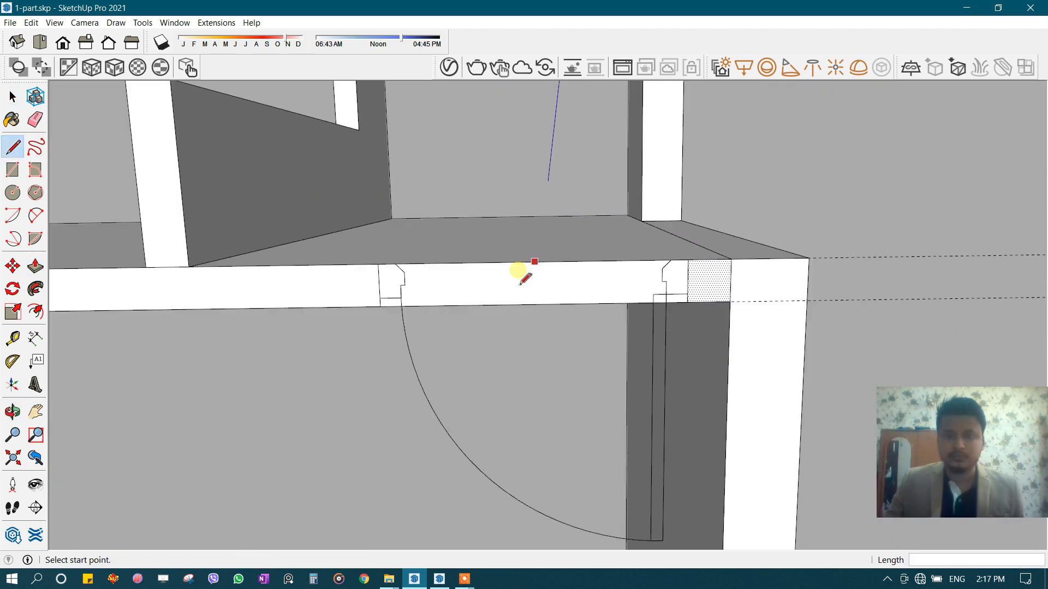
scroll(382, 268, up, 3)
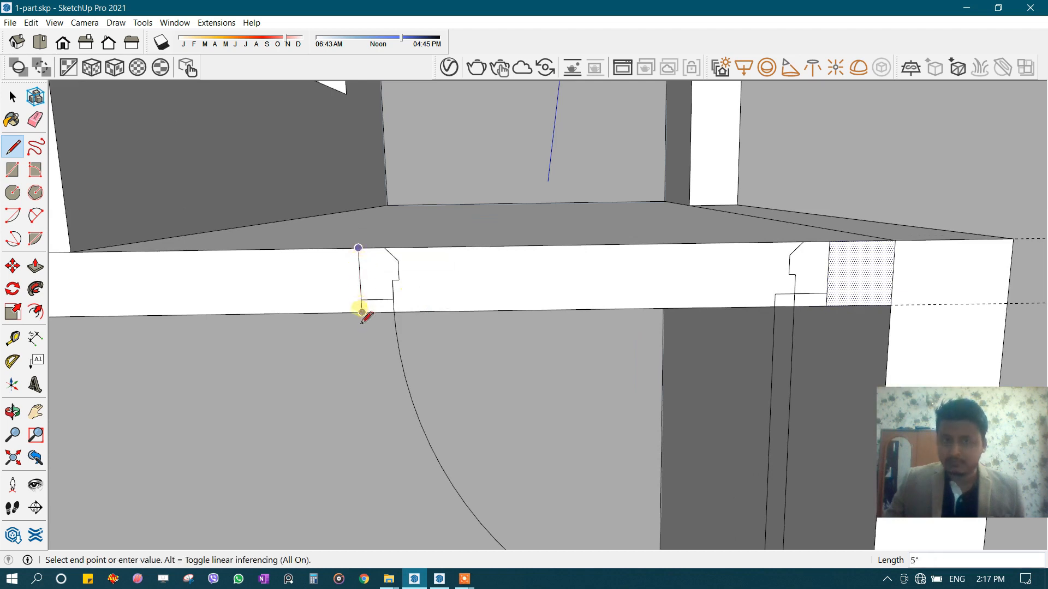
- Push the door-width face 7' up from the base of the end-room partition to cut its doorway
scroll(457, 294, down, 2)
click(457, 294)
click(469, 262)
text(7')
key(Return)
mouse_move(475, 232)
middle_down()
mouse_move(316, 264)
mouse_move(222, 346)
mouse_move(219, 127)
mouse_move(458, 302)
middle_up()
- Draw lines across the underside of the stair-side partition at both edges of its door and select the face between them
scroll(219, 127, down, 3)
scroll(468, 318, up, 6)
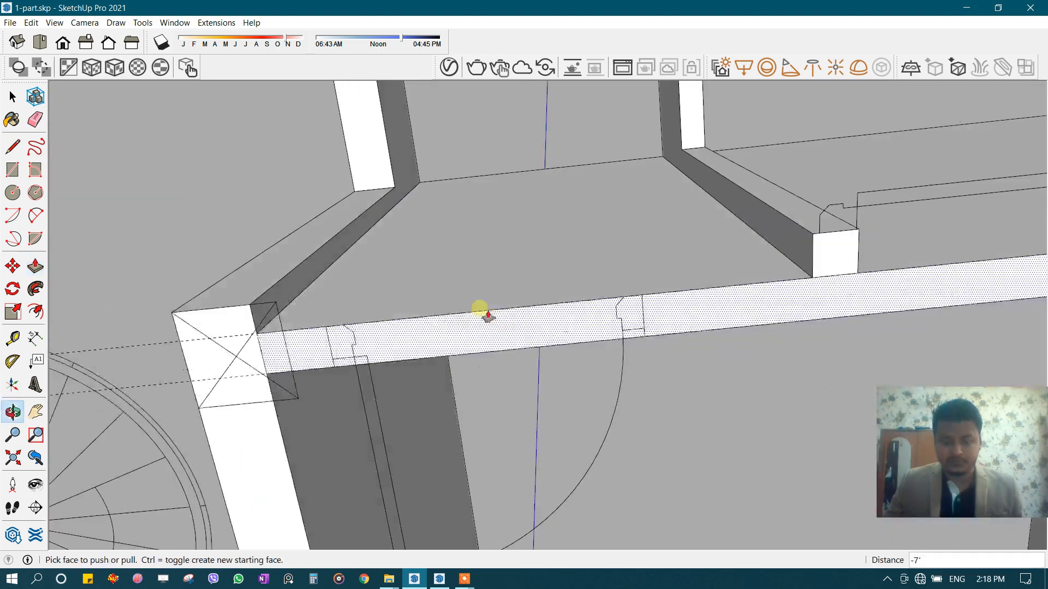
key(l)
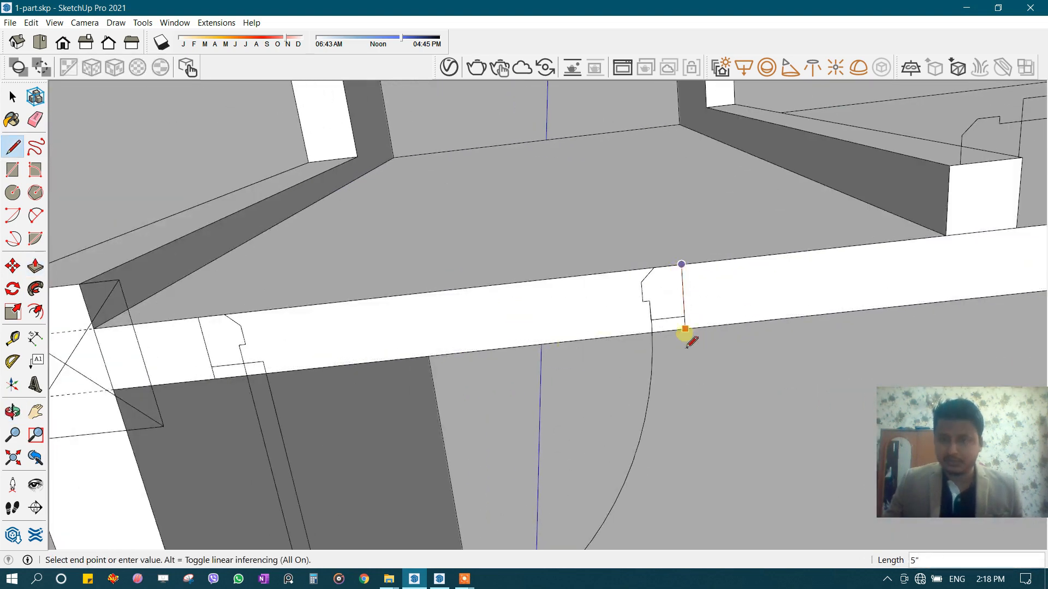
scroll(337, 346, up, 1)
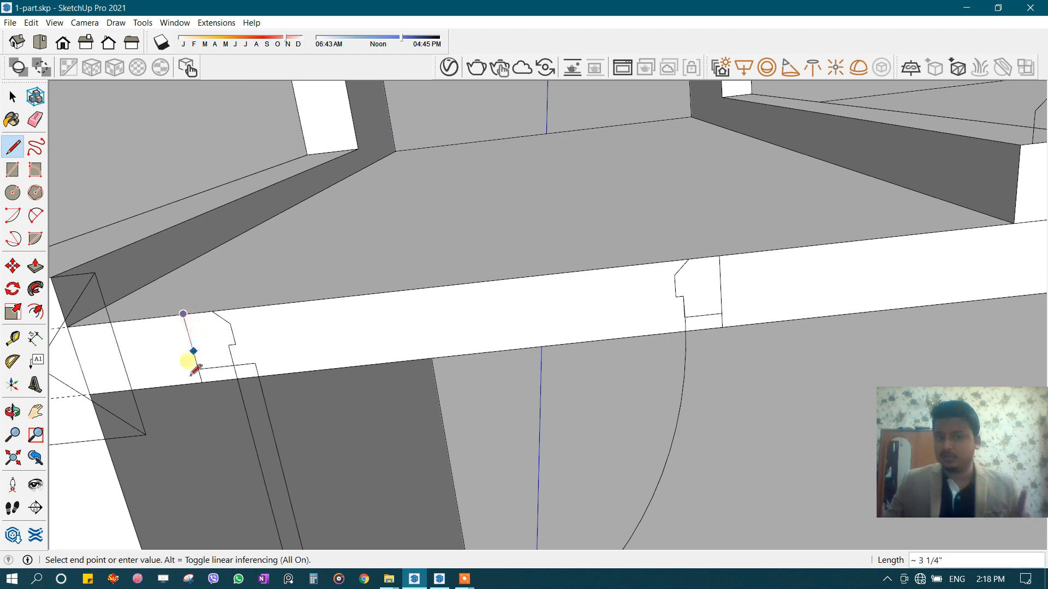
key(space)
click(345, 355)
scroll(344, 346, down, 2)
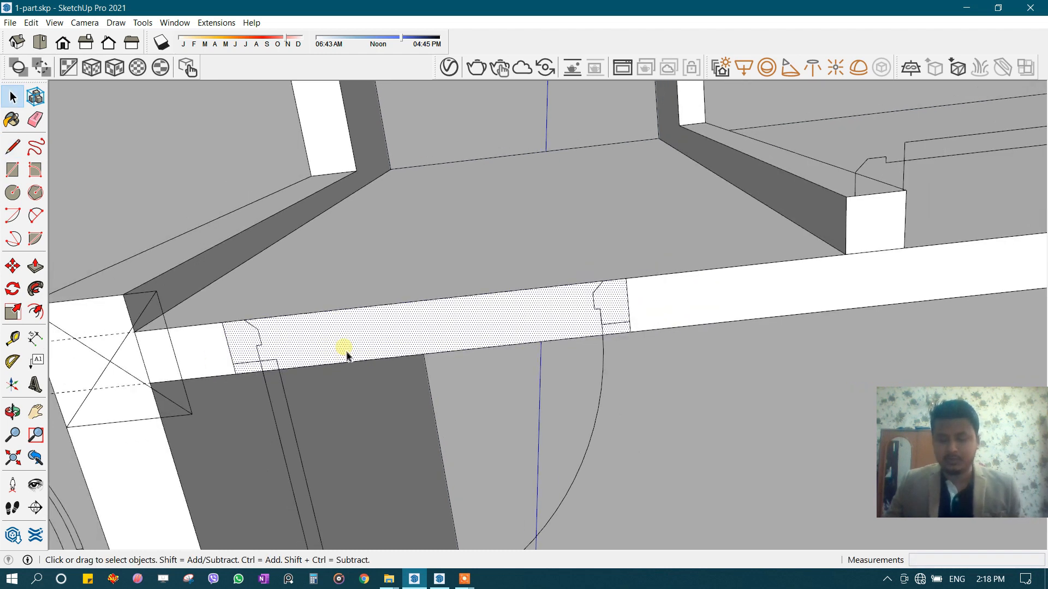
- Push the selected door face 7' up into the stair-side partition to cut its doorway
key(p)
click(345, 346)
text(7')
key(Return)
middle_drag(502, 212, 562, 447)
scroll(527, 262, down, 4)
middle_drag(526, 263, 583, 221)
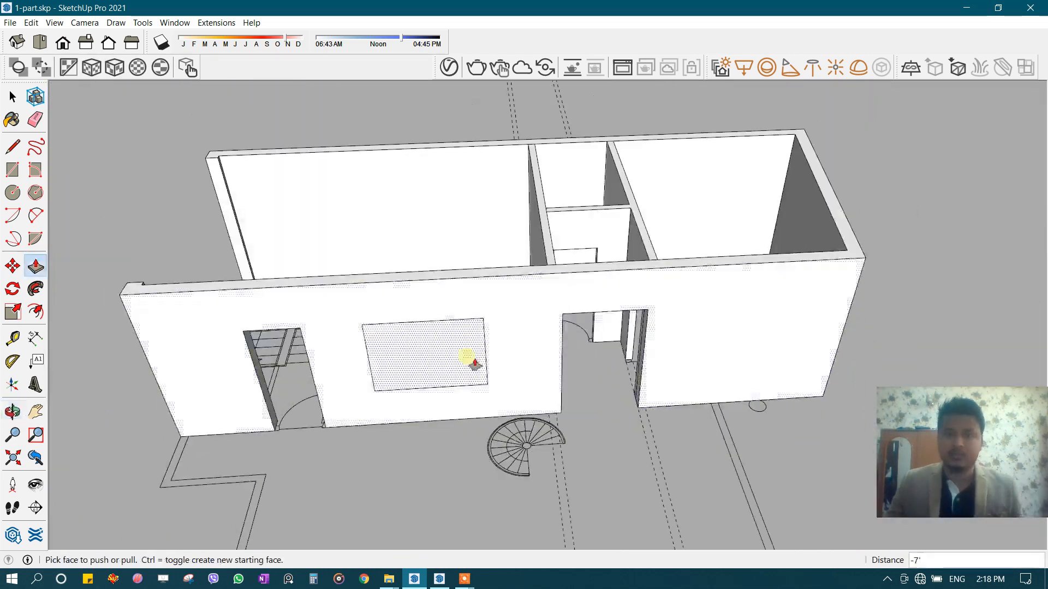
- Push the window rectangle 9" through the terrace-side wall to cut the opening
scroll(424, 363, up, 2)
key(space)
click(424, 362)
middle_drag(424, 363, 510, 372)
scroll(510, 369, up, 2)
key(p)
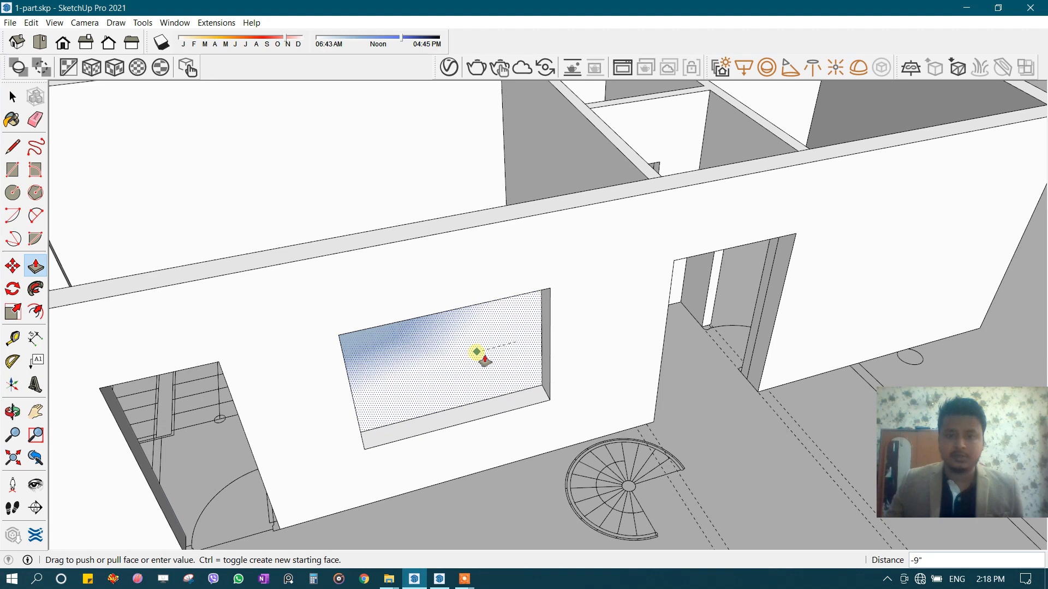
click(483, 356)
scroll(526, 188, down, 1)
- View the top floor's underside, and switch to the Project-4 model and back to compare
scroll(456, 292, down, 4)
middle_drag(526, 189, 611, 299)
key(space)
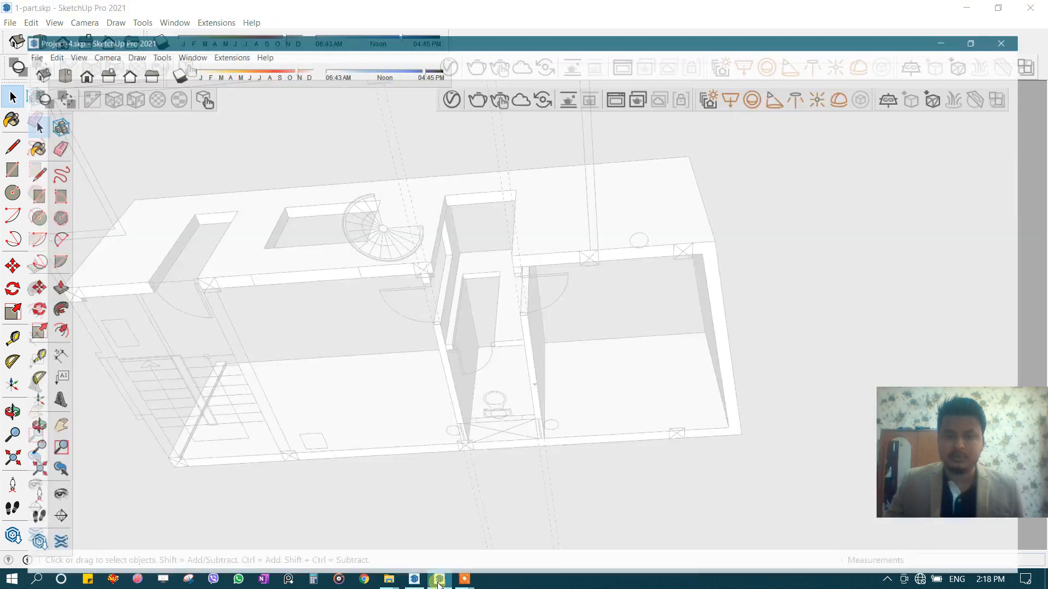
click(467, 558)
key(alt+Tab)
- Measure from one column to the other along the underside of the end room's terrace-side wall
scroll(636, 235, up, 5)
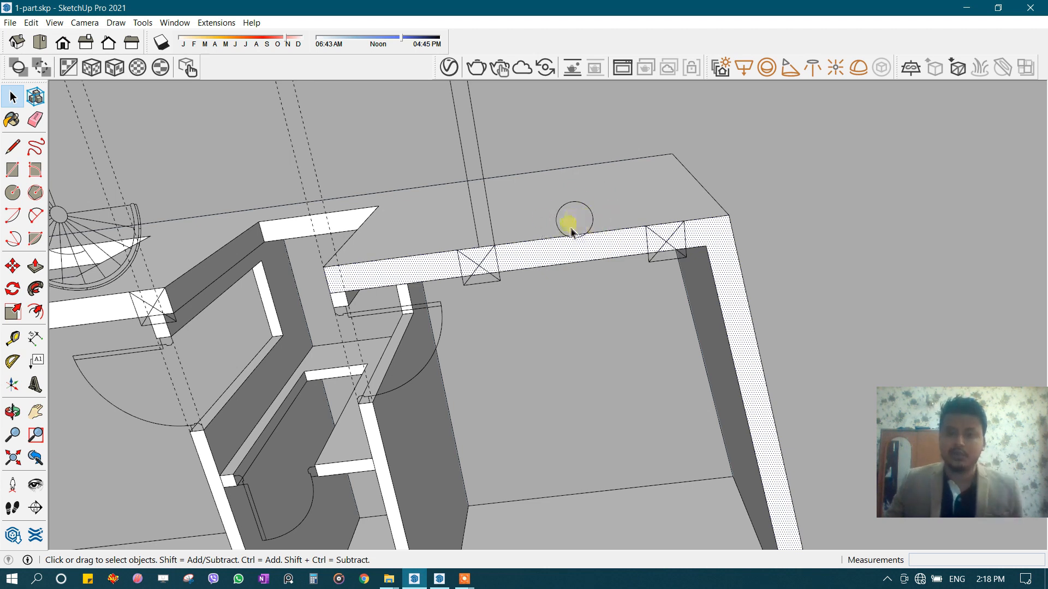
scroll(570, 229, up, 2)
scroll(481, 270, down, 1)
key(t)
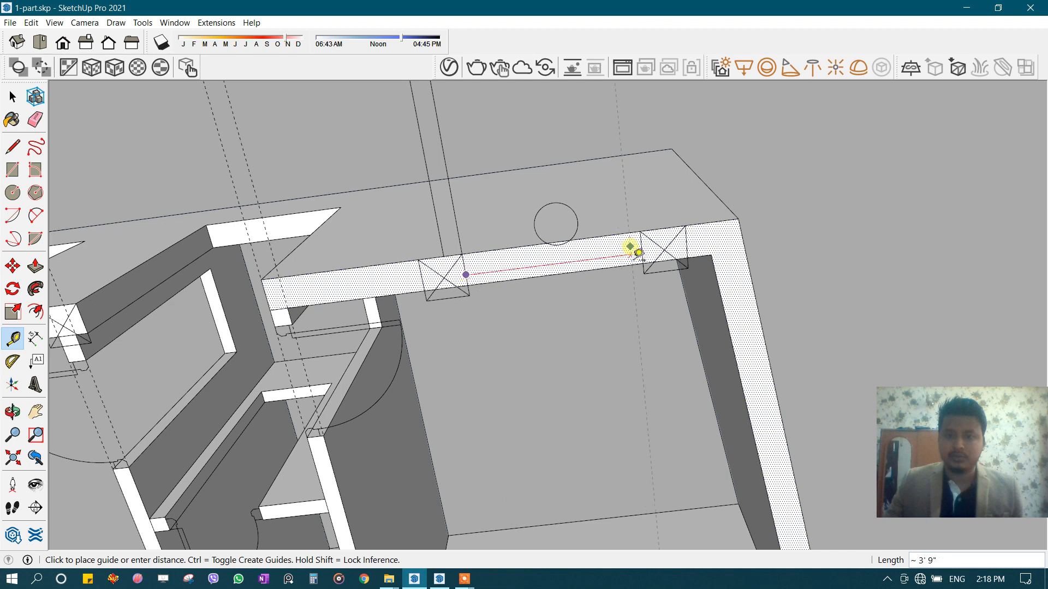
middle_drag(647, 252, 509, 515)
scroll(491, 382, down, 4)
middle_drag(475, 355, 458, 494)
key(space)
- Copy the middle floor's wall group by its lower outer corner onto the ground floor's walls beside the staircase
scroll(580, 299, down, 4)
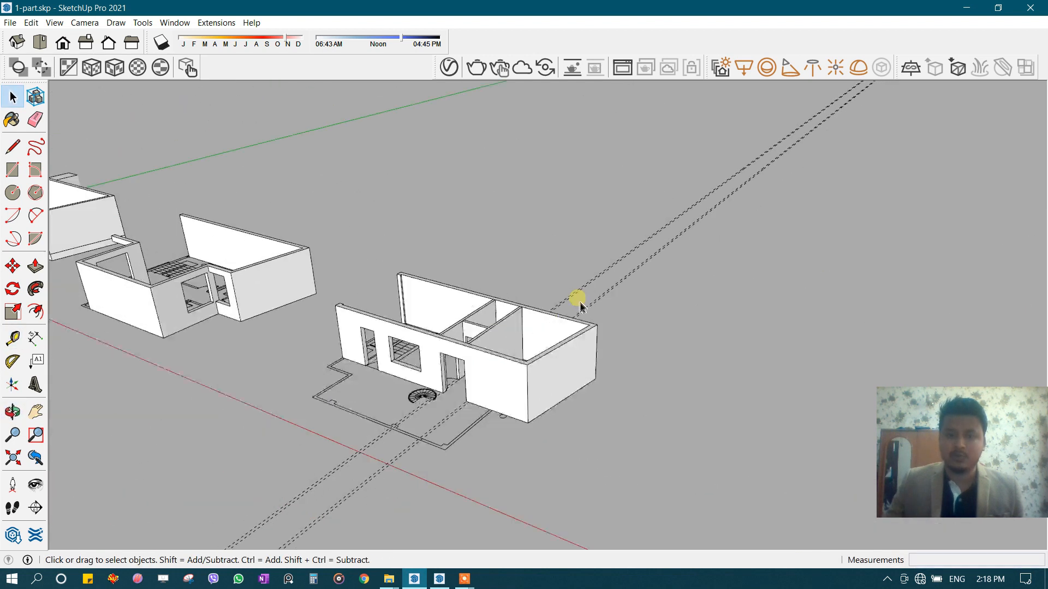
shift+middle_drag(327, 289, 582, 290)
scroll(582, 295, up, 2)
middle_drag(439, 304, 710, 303)
scroll(702, 304, down, 2)
shift+middle_drag(417, 350, 611, 308)
click(564, 344)
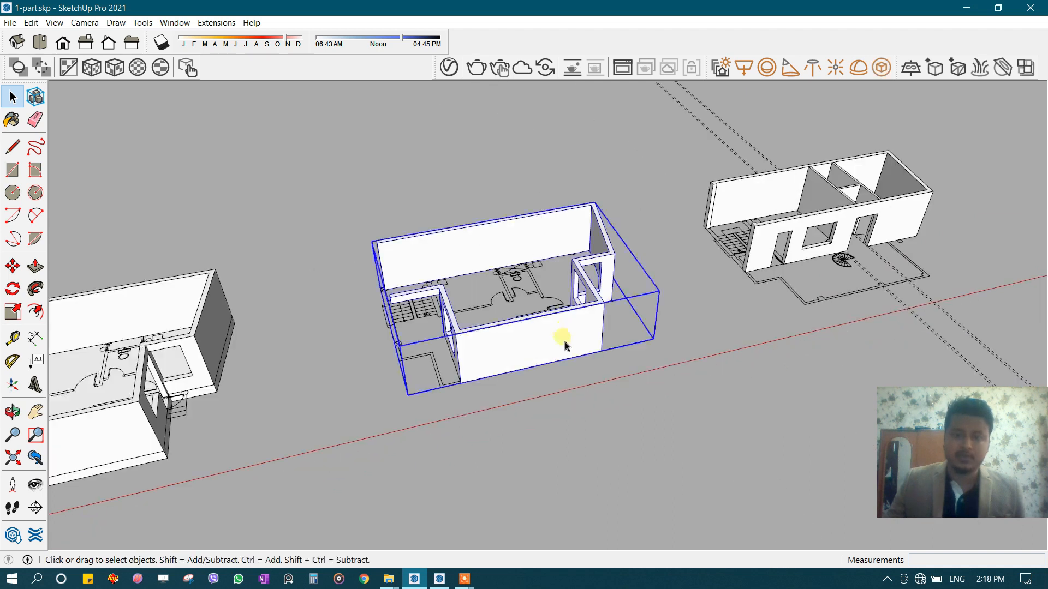
scroll(562, 347, up, 1)
key(m)
middle_drag(562, 347, 427, 328)
scroll(536, 361, up, 2)
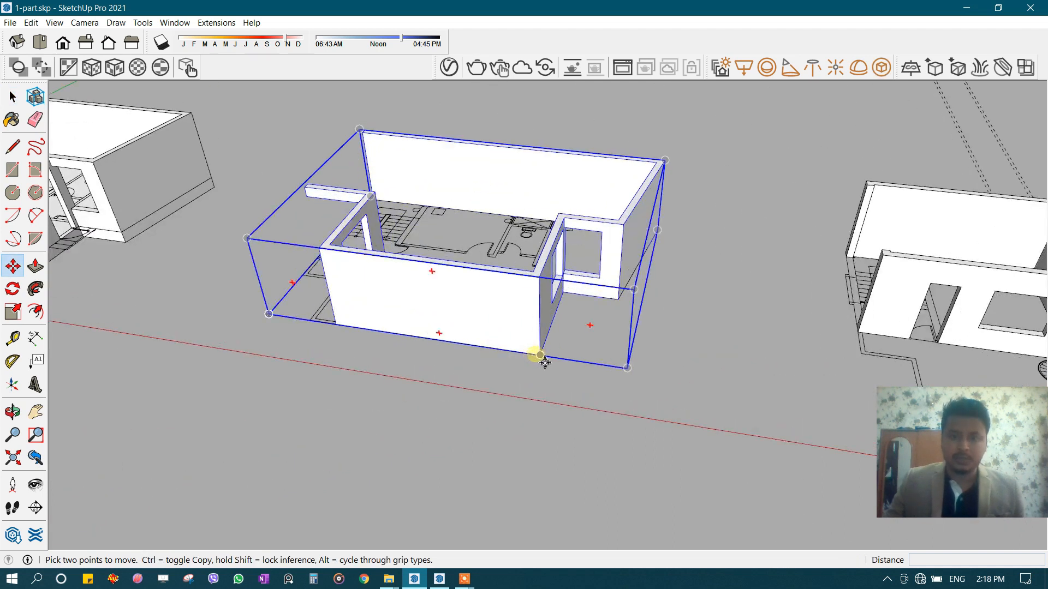
click(540, 355)
key(ctrl)
scroll(666, 342, down, 2)
shift+middle_drag(464, 267, 640, 307)
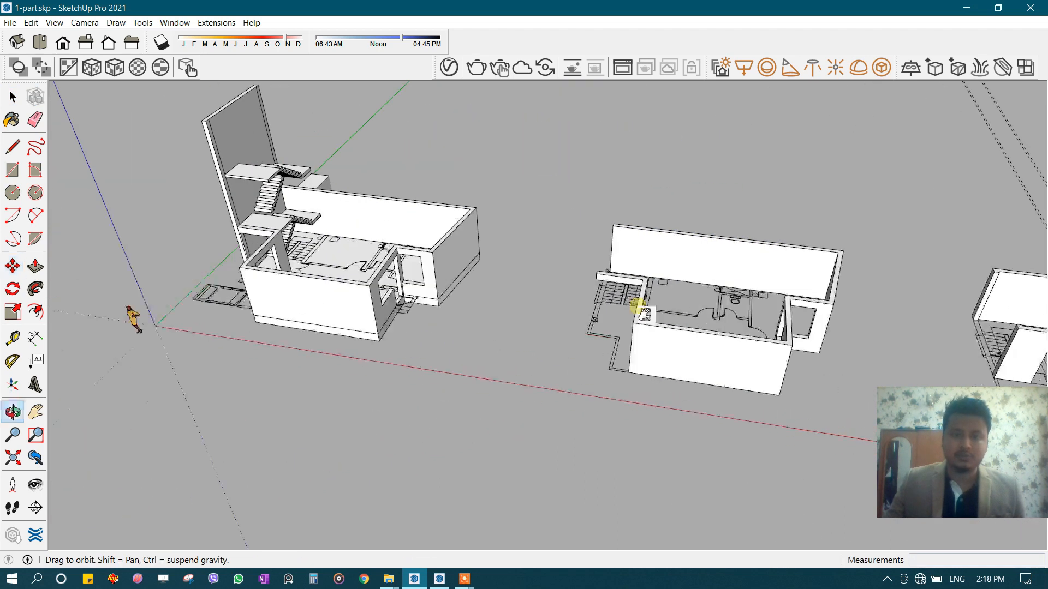
scroll(362, 264, up, 4)
scroll(293, 262, down, 3)
middle_drag(703, 278, 571, 403)
middle_drag(557, 312, 513, 218)
shift+middle_drag(327, 290, 376, 306)
middle_drag(376, 305, 419, 301)
key(space)
- Copy the top floor's wall group by its lower outer corner onto the matching top corner of the stacked middle floor
shift+middle_drag(999, 328, 626, 323)
click(896, 312)
key(m)
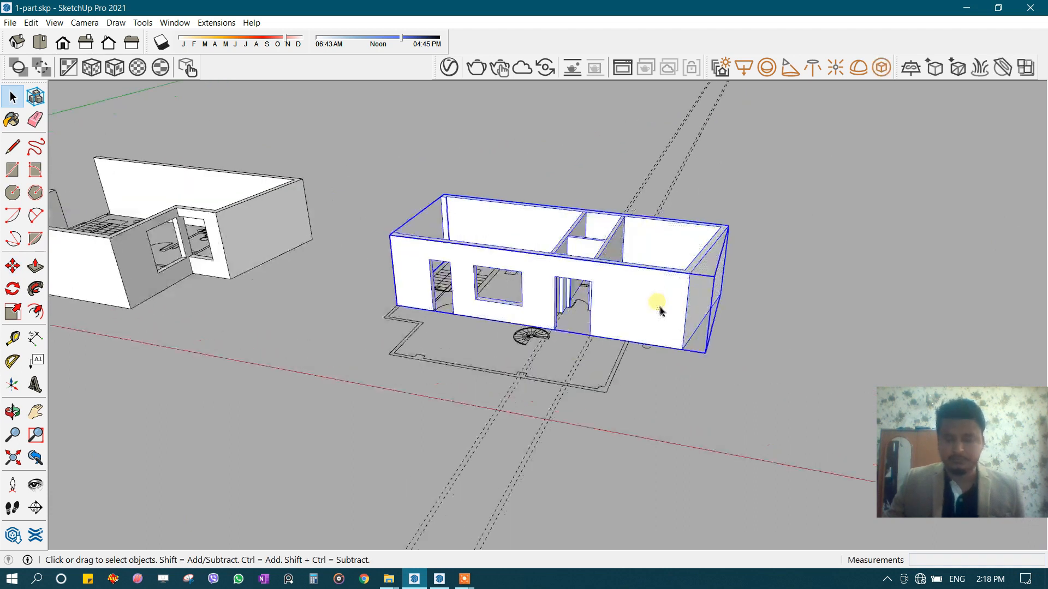
scroll(658, 305, up, 5)
click(705, 395)
scroll(709, 327, down, 3)
key(ctrl)
scroll(815, 366, down, 3)
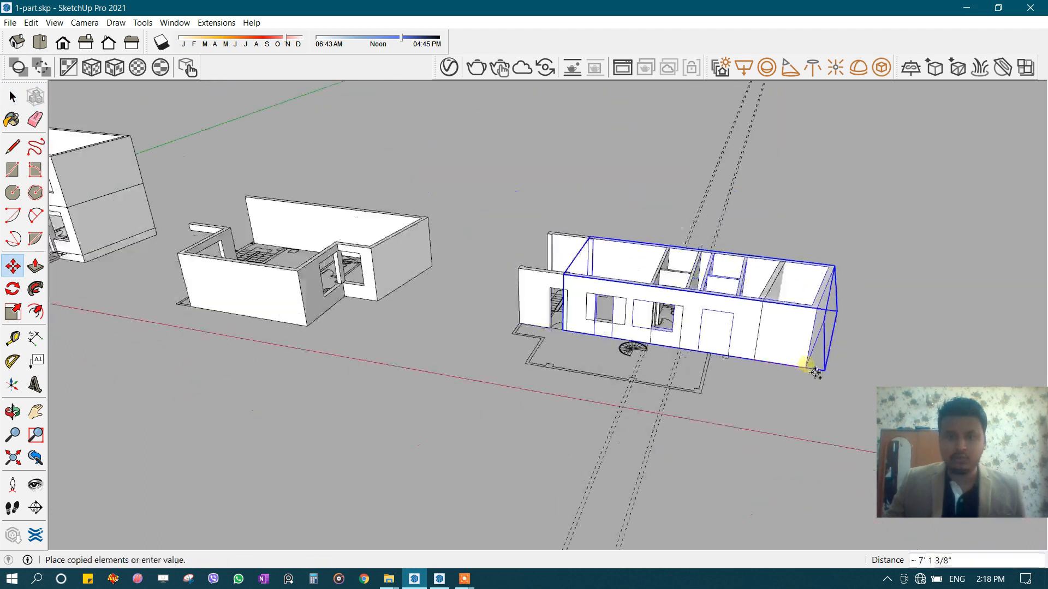
shift+middle_drag(333, 267, 682, 374)
scroll(339, 277, up, 3)
scroll(390, 287, up, 3)
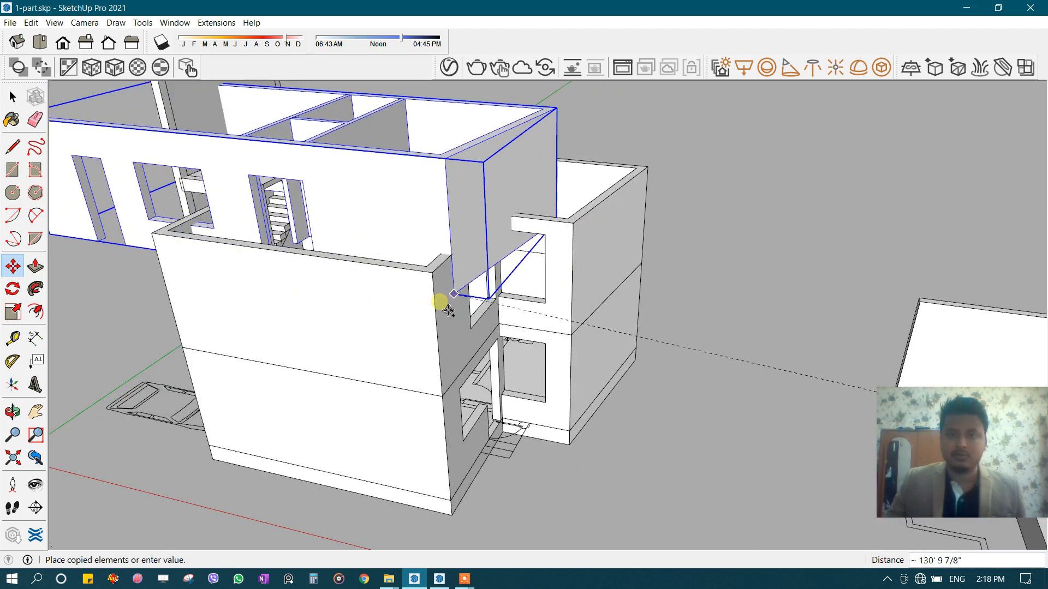
click(573, 223)
scroll(658, 232, down, 3)
key(space)
- Draw lines across the tops of the stacked top floor's two long walls along the inner face of the tall end wall
click(704, 219)
middle_drag(579, 262, 787, 149)
middle_drag(480, 234, 613, 357)
scroll(381, 197, up, 2)
click(381, 197)
middle_drag(381, 197, 402, 286)
scroll(448, 260, up, 2)
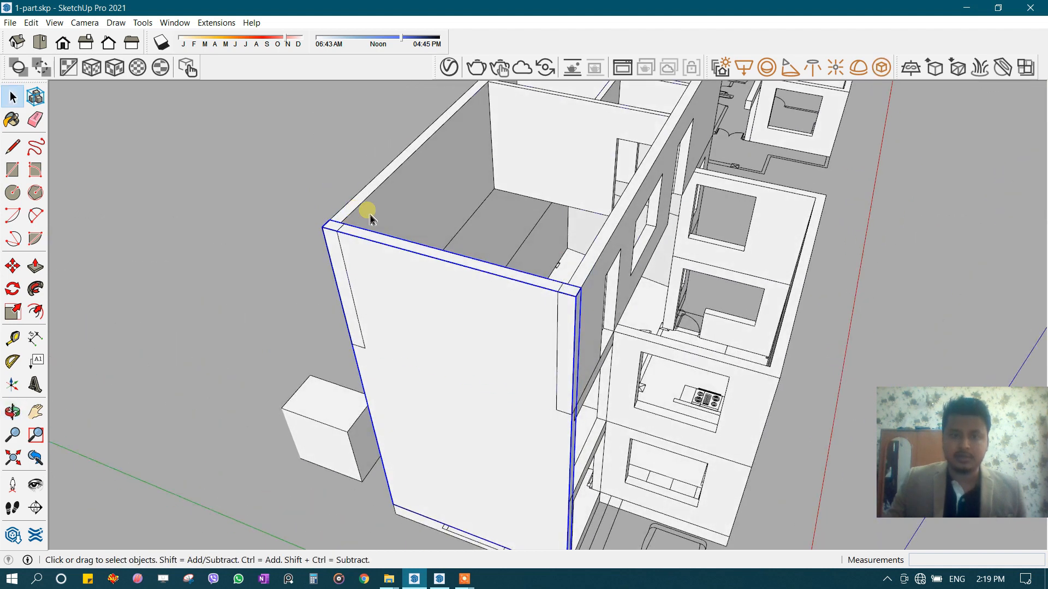
double_click(368, 212)
triple_click(369, 212)
mouse_move(368, 211)
middle_down()
mouse_move(380, 237)
mouse_move(369, 304)
middle_up()
scroll(368, 242, up, 3)
scroll(369, 304, up, 3)
key(l)
scroll(357, 318, up, 1)
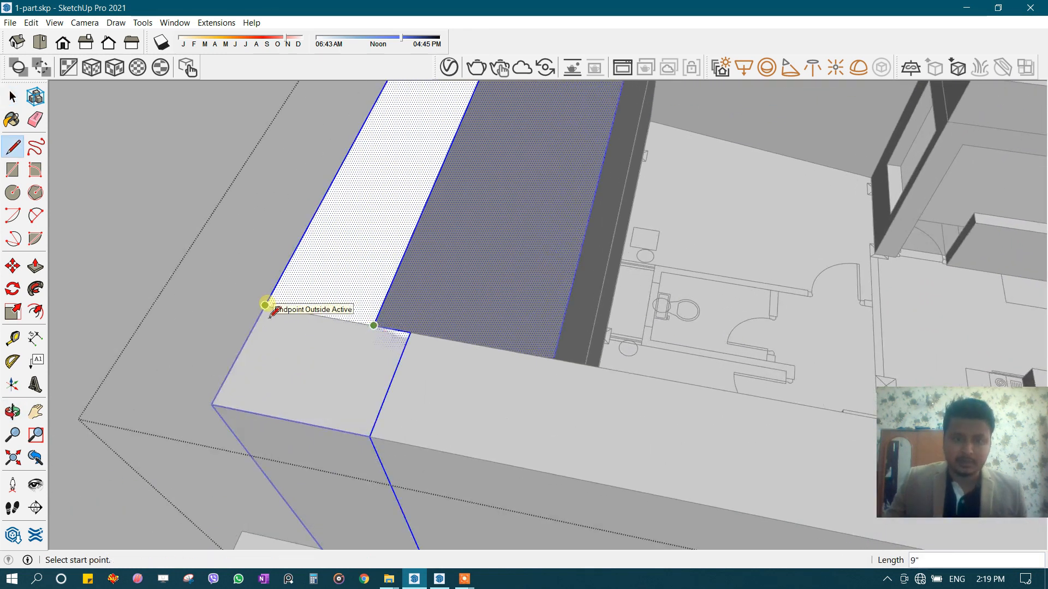
scroll(140, 274, down, 6)
shift+middle_drag(564, 370, 284, 312)
scroll(484, 343, up, 4)
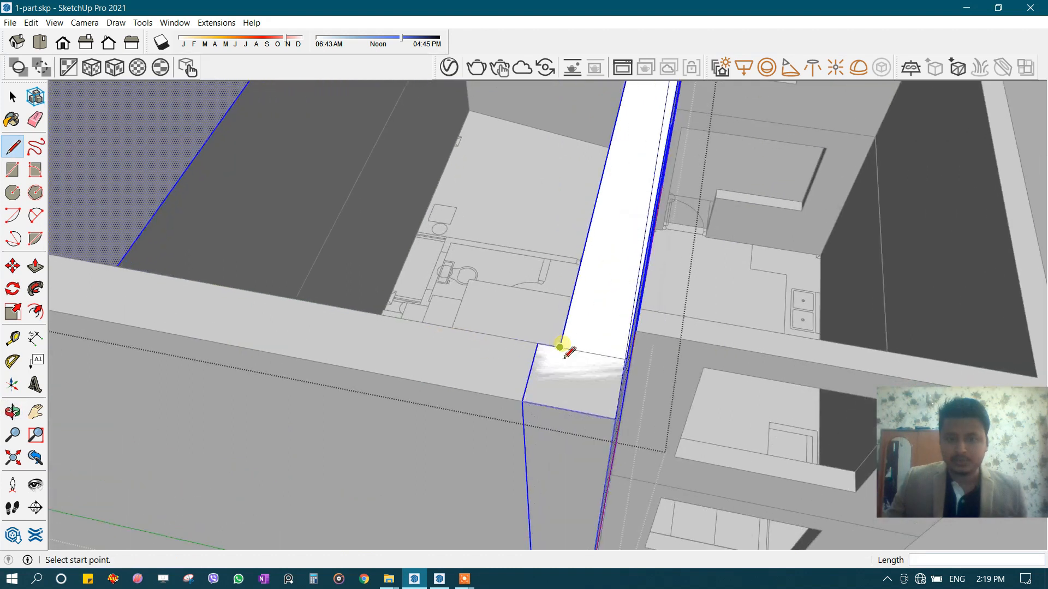
click(626, 360)
scroll(579, 341, down, 4)
- Hide the rest of the model and push the marked ends of both long walls down 9' 6" to remove the end wall overlap
key(i)
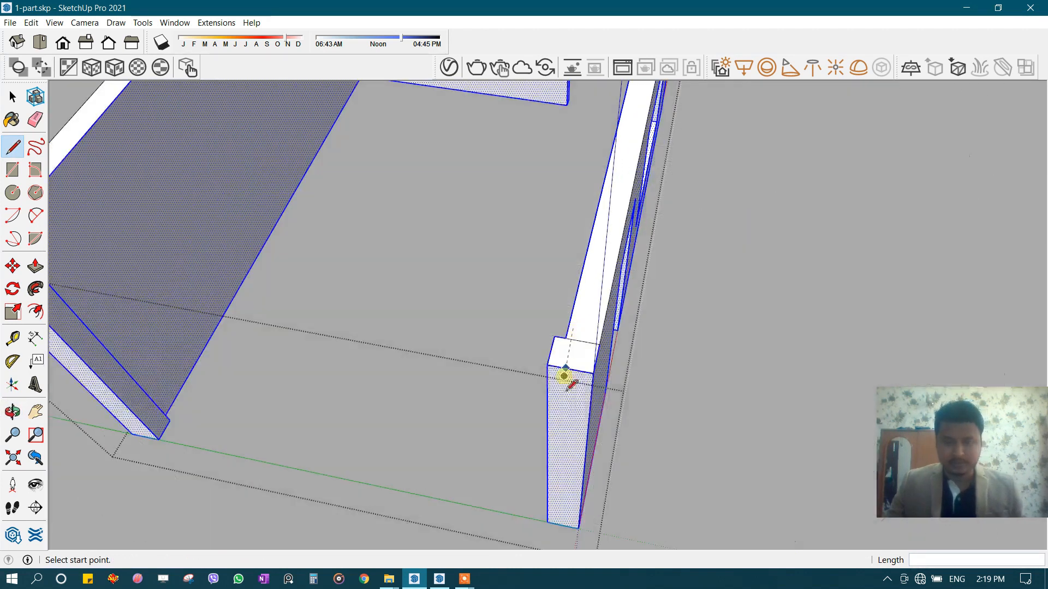
shift+middle_drag(564, 374, 558, 285)
key(space)
scroll(558, 284, down, 1)
click(559, 281)
scroll(561, 288, down, 1)
key(p)
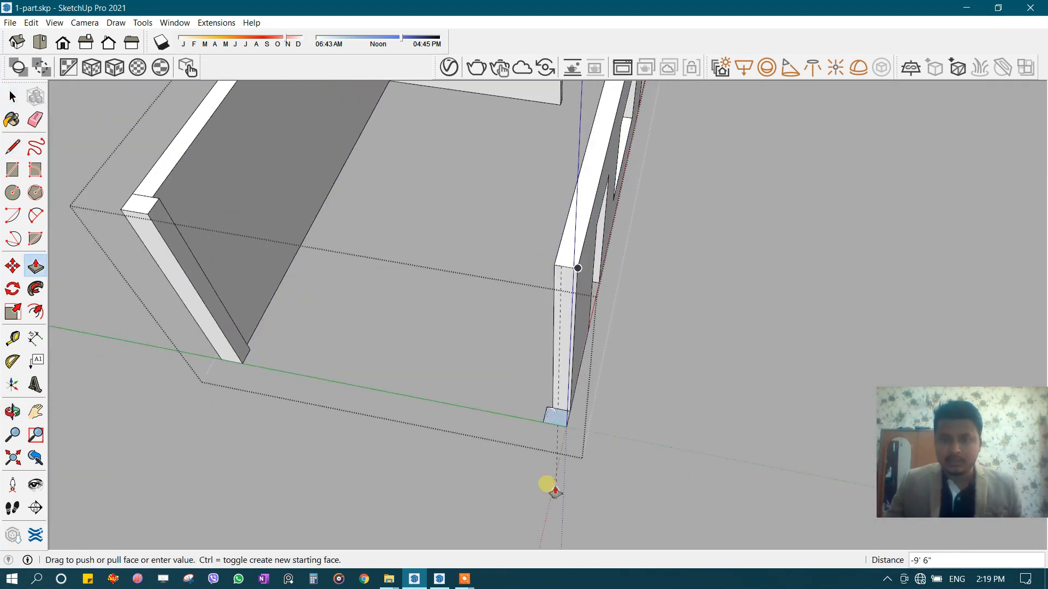
click(225, 438)
scroll(357, 295, down, 3)
key(space)
key(Escape)
- Push the end face of the middle floor's beam back flush with the tall end wall's inner face
scroll(362, 311, down, 4)
middle_drag(322, 404, 418, 226)
scroll(403, 216, up, 5)
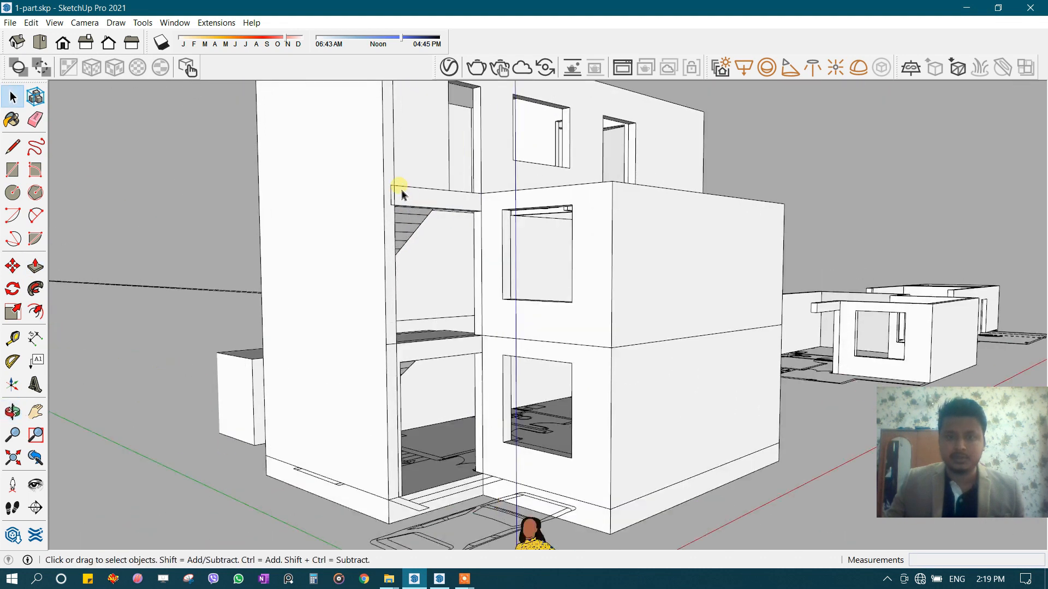
double_click(419, 208)
key(ctrl+a)
scroll(350, 213, up, 2)
key(Escape)
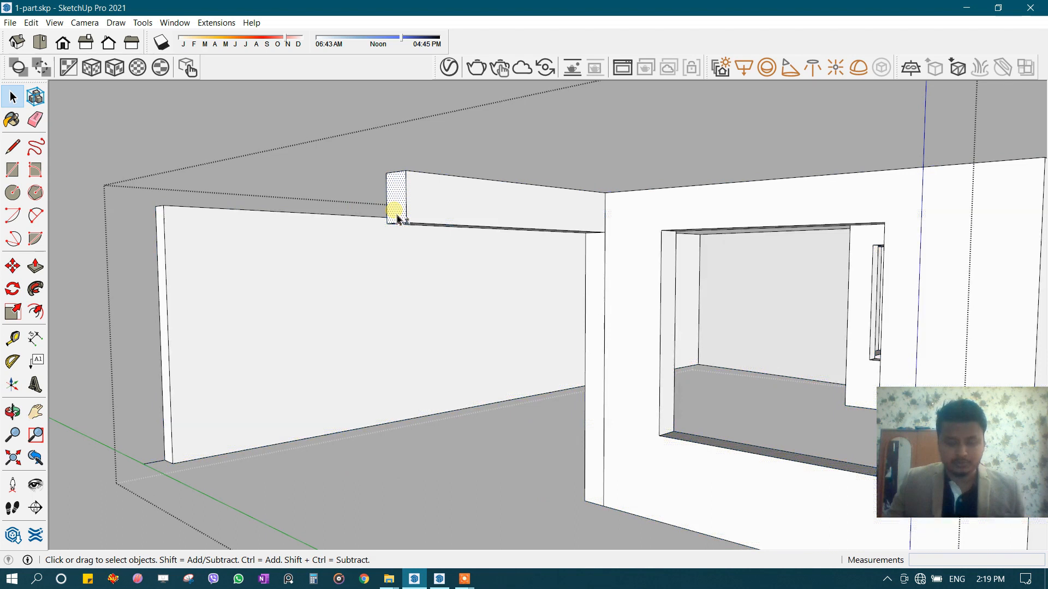
scroll(397, 218, up, 5)
key(p)
click(407, 205)
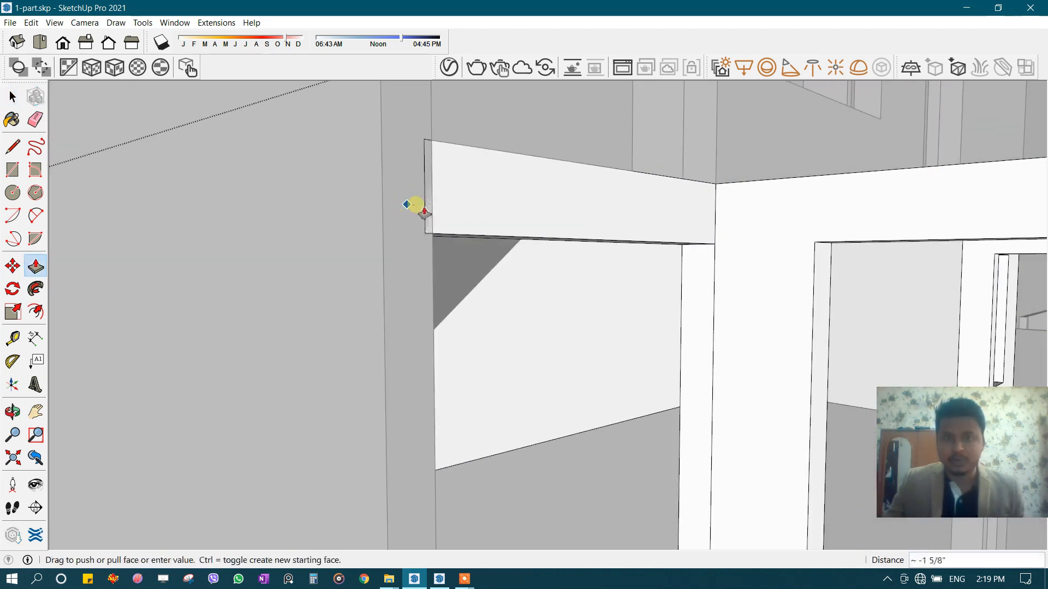
click(431, 140)
scroll(431, 166, up, 2)
click(431, 166)
click(429, 138)
click(431, 157)
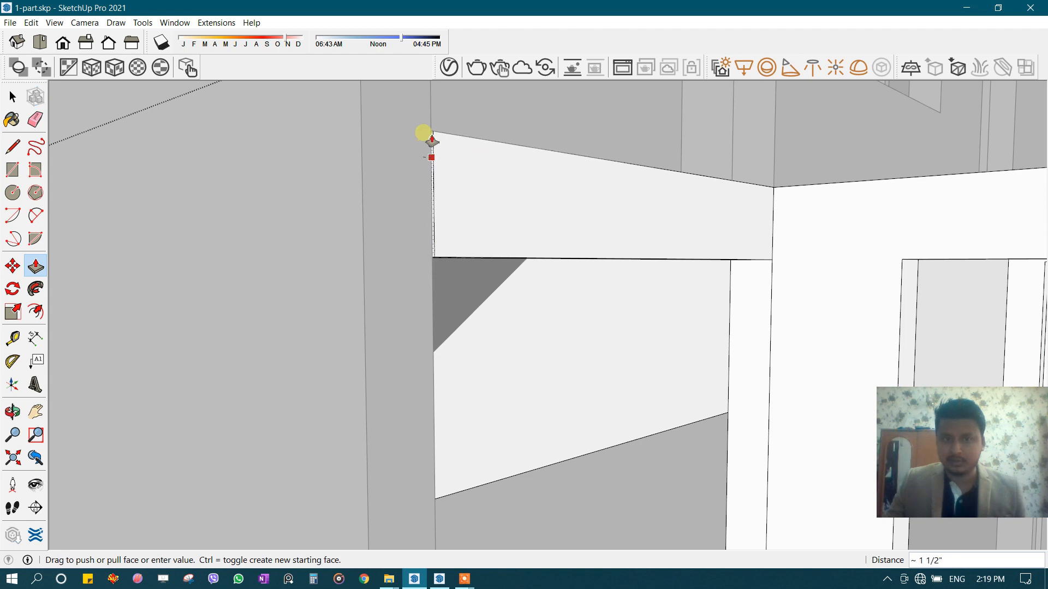
click(432, 132)
scroll(433, 147, up, 1)
middle_drag(433, 148, 381, 207)
click(382, 207)
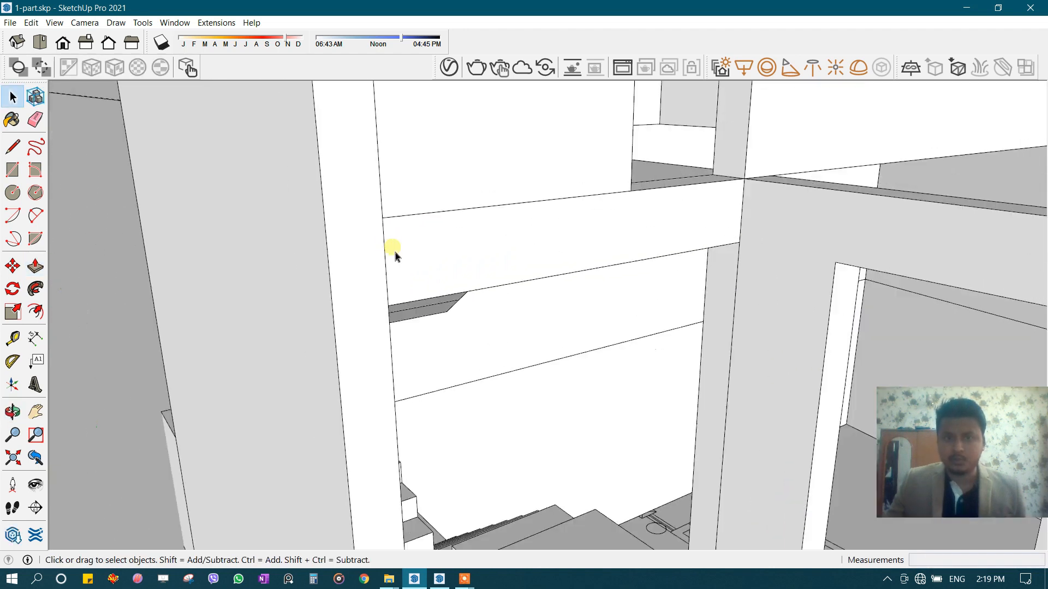
- Hide the rest of the model to inspect the trimmed beam end, show it again, and leave the floor group
scroll(510, 202, up, 3)
middle_drag(511, 201, 470, 181)
scroll(592, 243, down, 2)
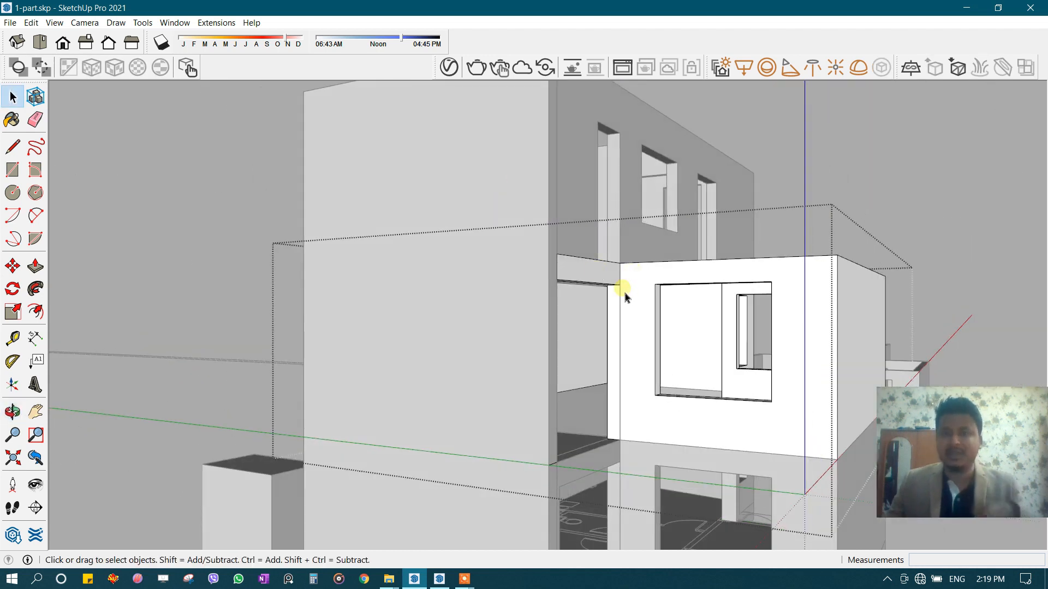
scroll(624, 287, up, 4)
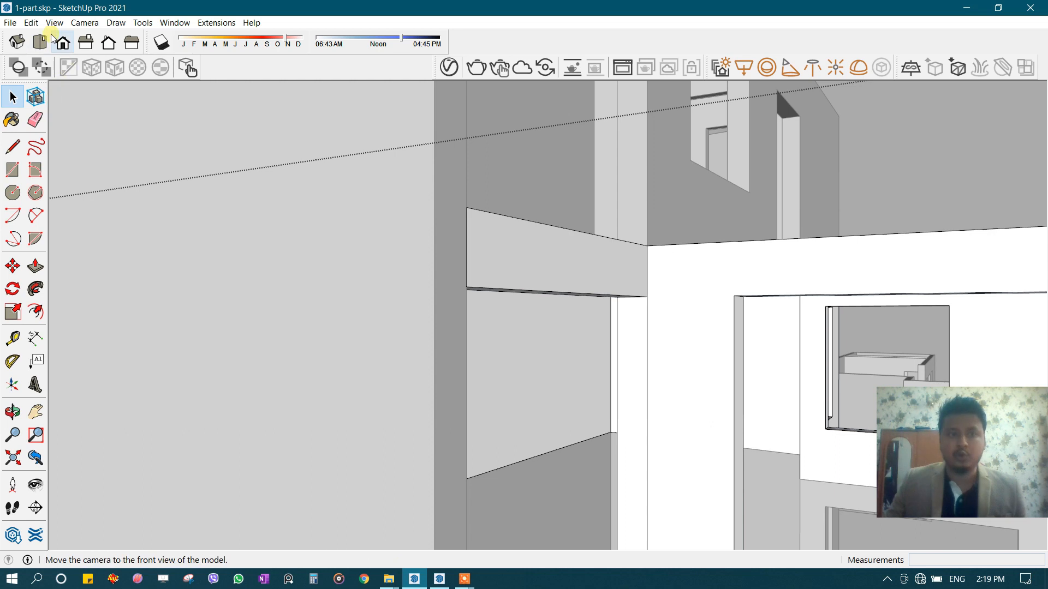
double_click(54, 31)
drag(125, 17, 231, 45)
click(54, 22)
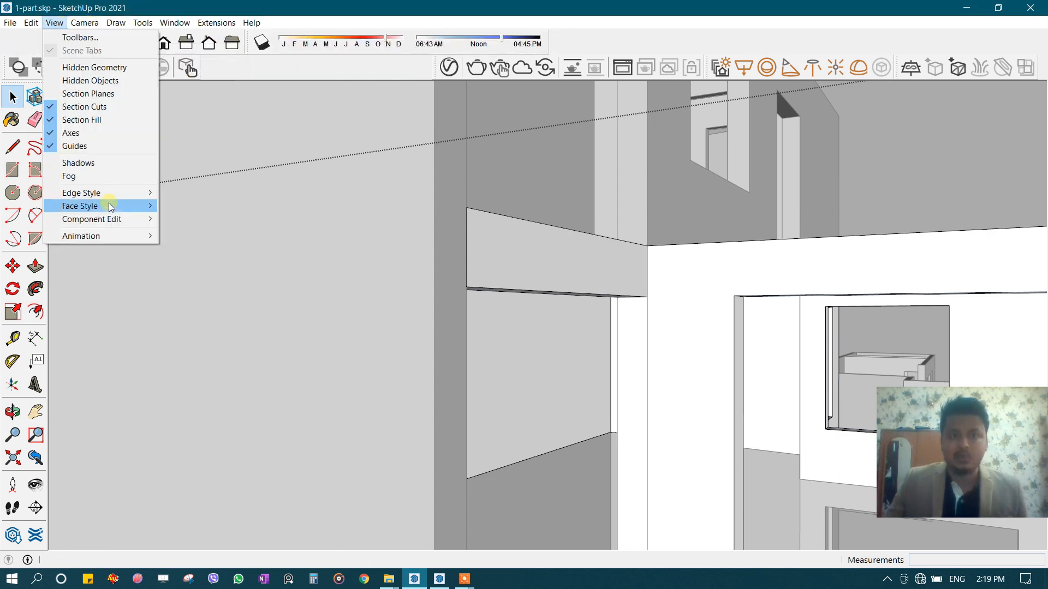
mouse_move(109, 219)
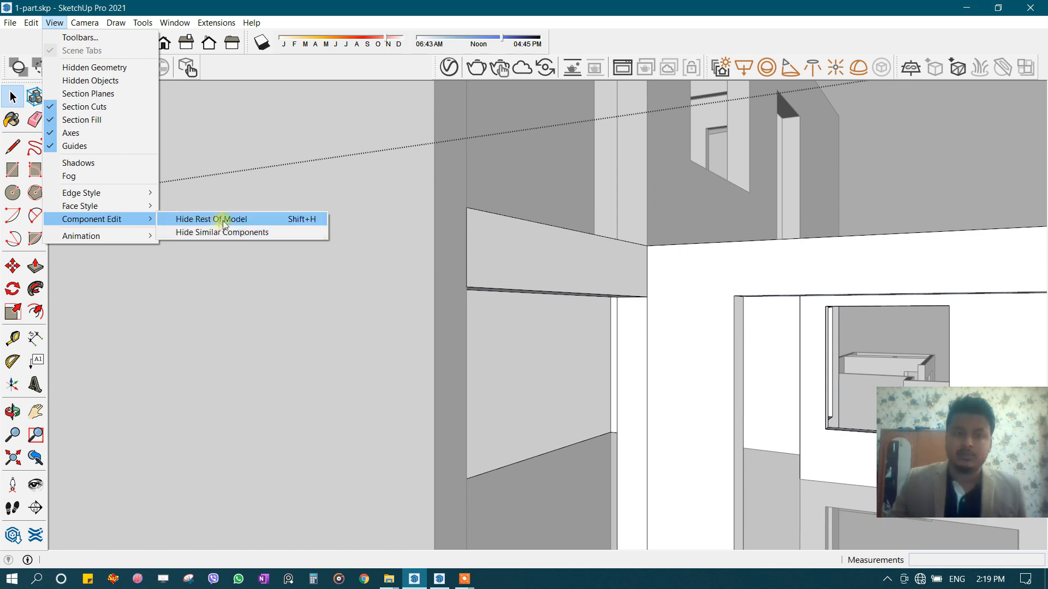
click(221, 219)
middle_drag(227, 225, 455, 252)
click(470, 263)
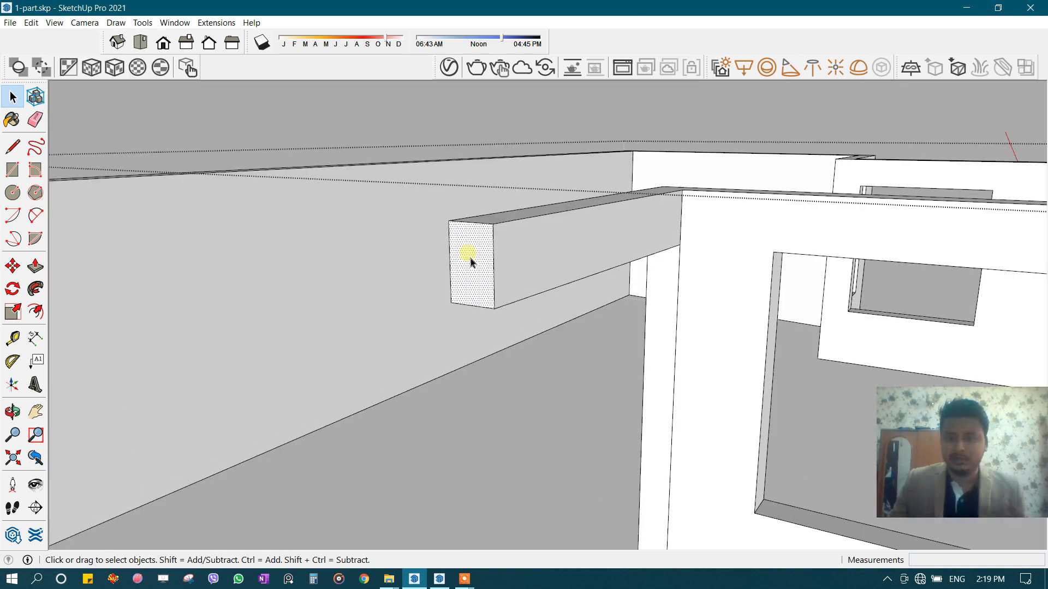
key(i)
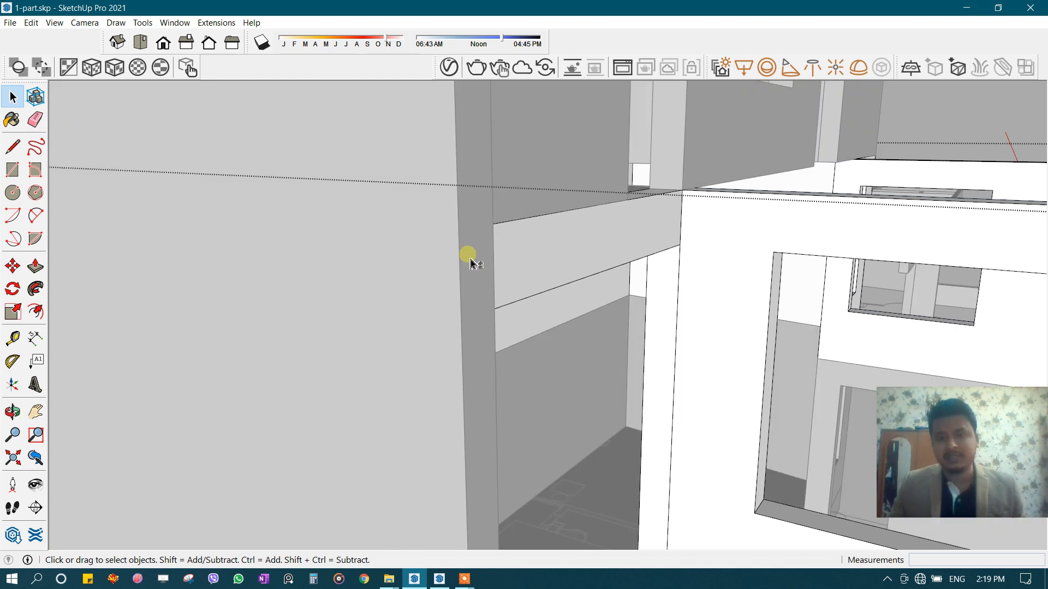
scroll(471, 261, down, 3)
middle_drag(471, 262, 426, 240)
scroll(427, 240, down, 1)
key(Escape)
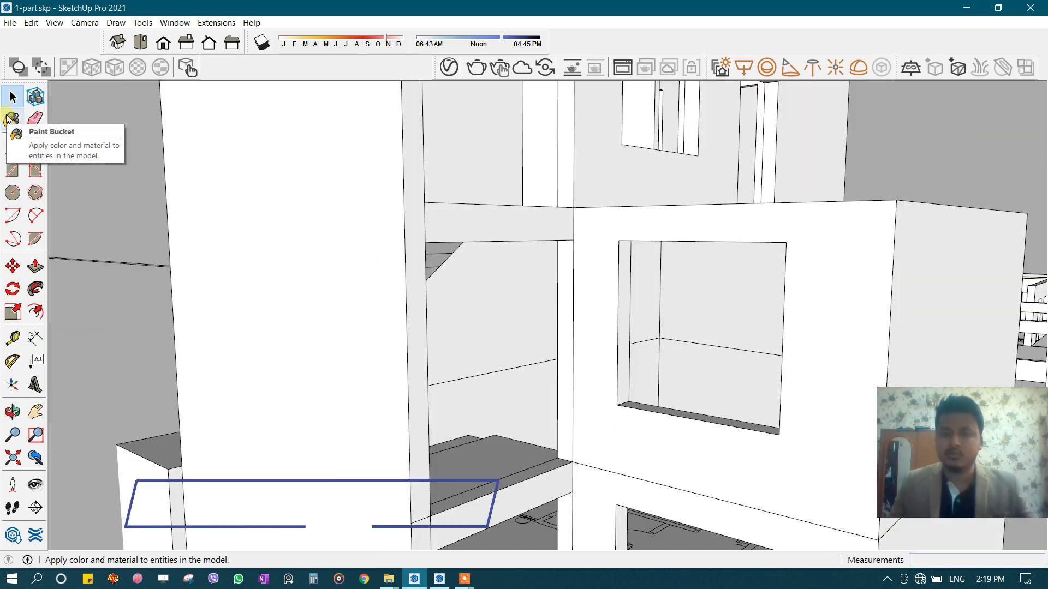
- Draw the roof outline with the Line tool along the outer top corners of the building's walls
middle_drag(381, 187, 383, 263)
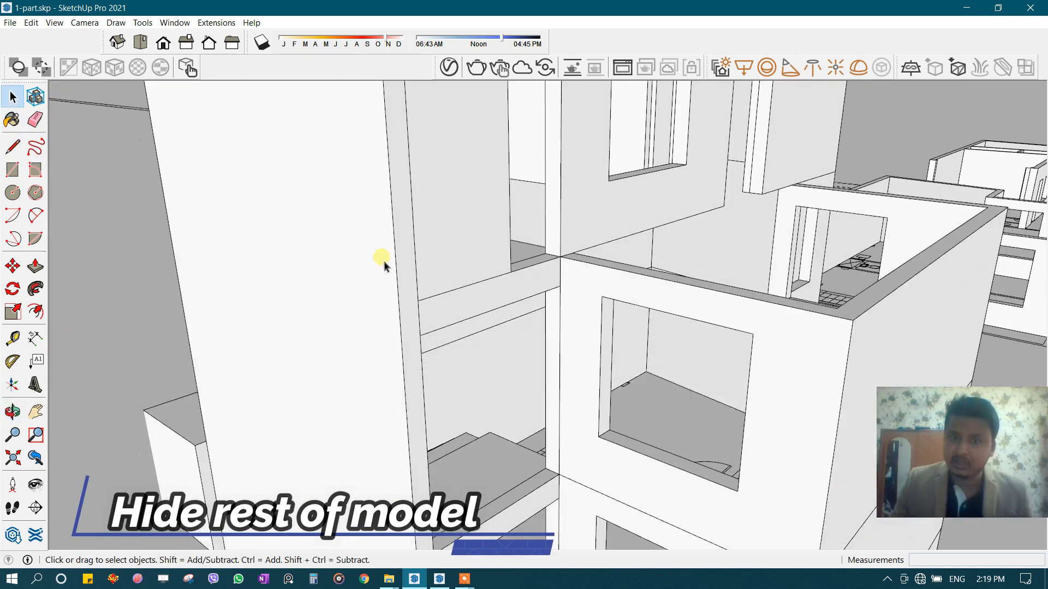
scroll(383, 263, down, 3)
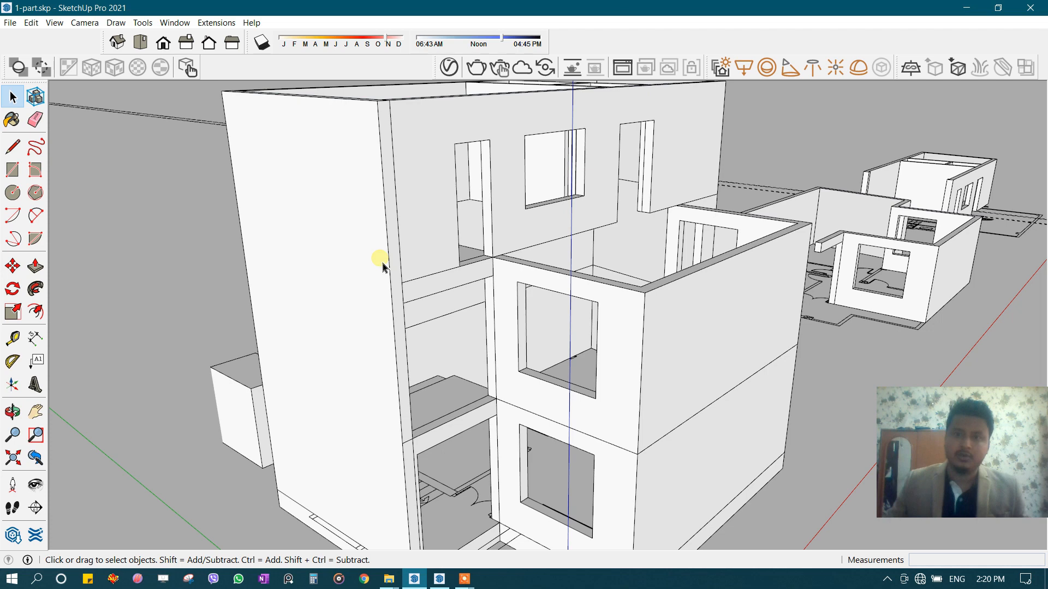
middle_drag(516, 389, 368, 381)
scroll(368, 377, up, 2)
key(l)
scroll(292, 301, up, 3)
click(275, 154)
click(242, 493)
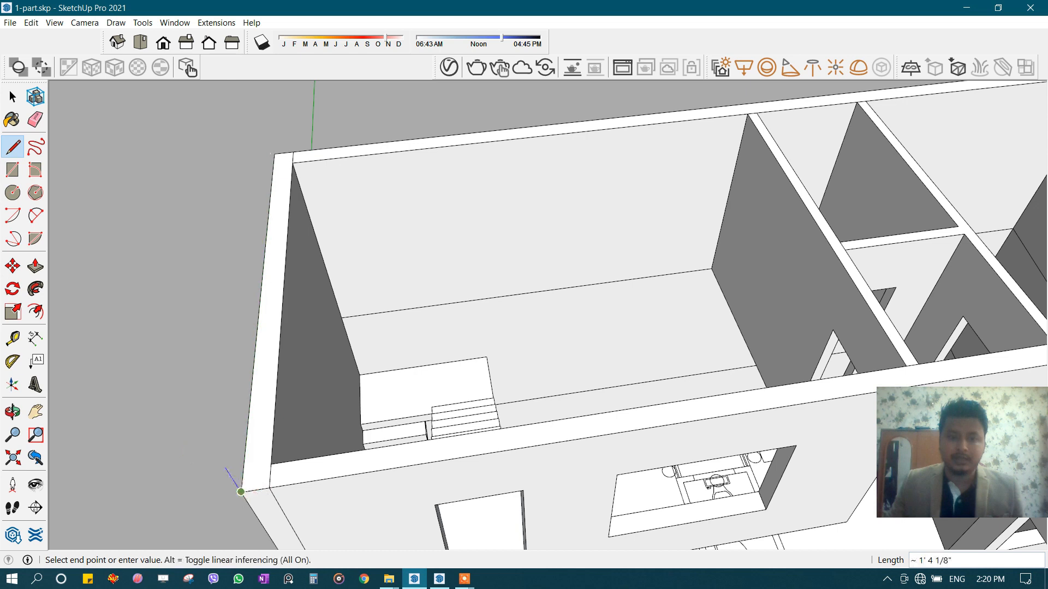
scroll(141, 352, down, 1)
shift+middle_drag(659, 395, 327, 380)
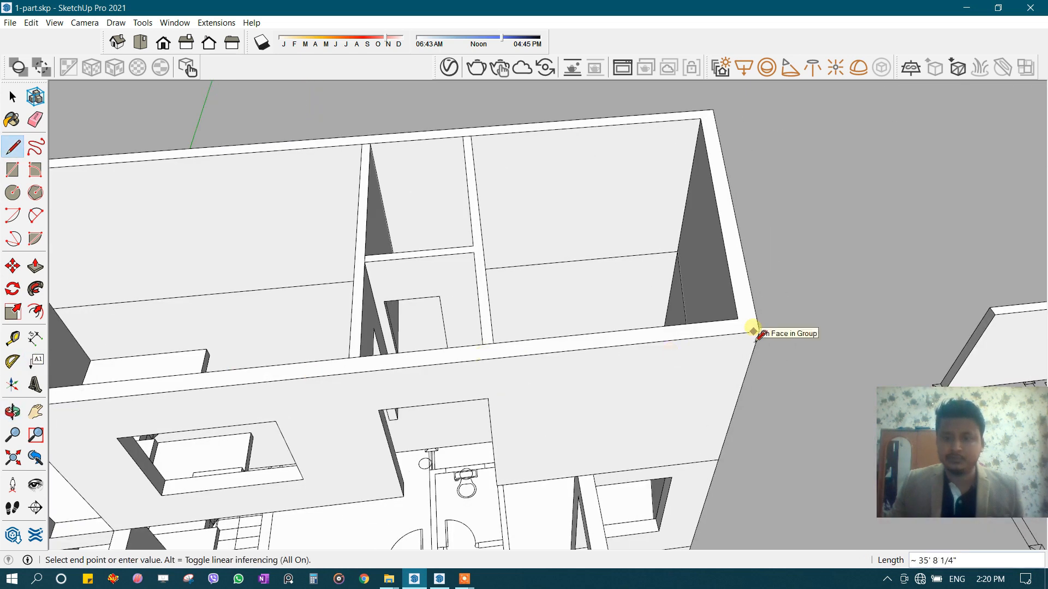
middle_drag(755, 327, 750, 220)
click(275, 250)
middle_drag(327, 333, 375, 251)
- Push the roof face down into a thin slab and group the slab
key(space)
click(445, 305)
middle_drag(454, 306, 480, 264)
scroll(480, 264, up, 1)
key(p)
click(456, 259)
click(457, 305)
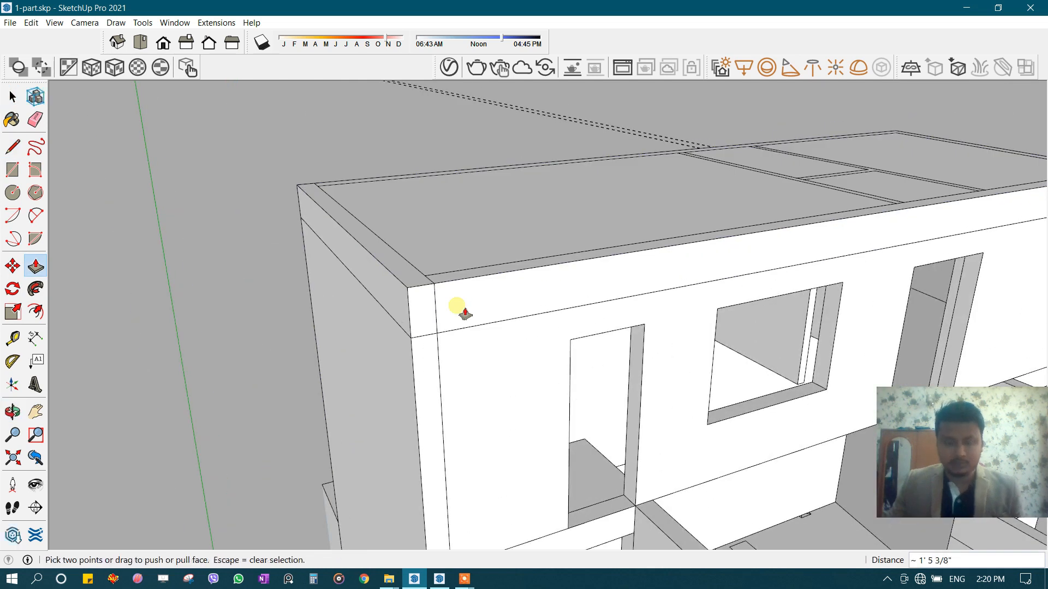
key(Return)
key(space)
triple_click(450, 257)
key(ctrl+g)
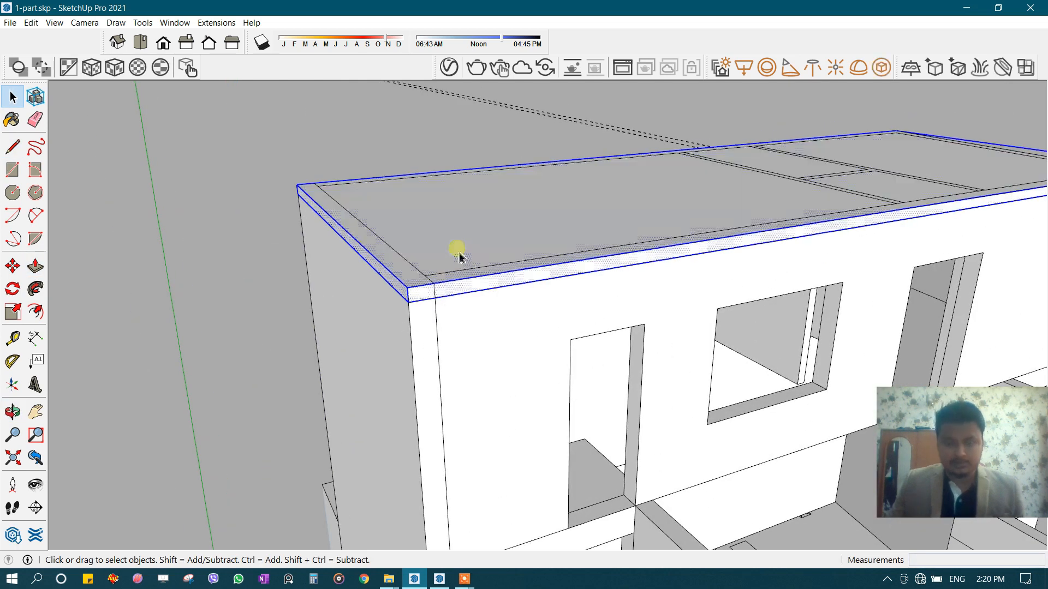
- Push the top face of the top floor's outer walls down to the roof slab's underside
double_click(474, 321)
scroll(407, 281, up, 1)
click(410, 282)
key(Escape)
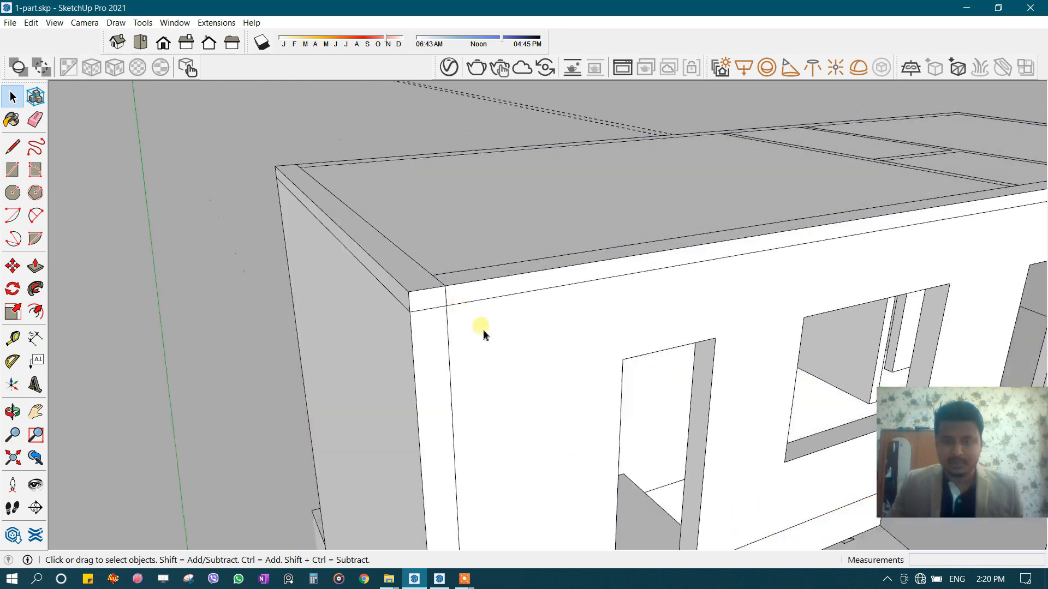
triple_click(483, 333)
scroll(469, 284, up, 1)
click(472, 284)
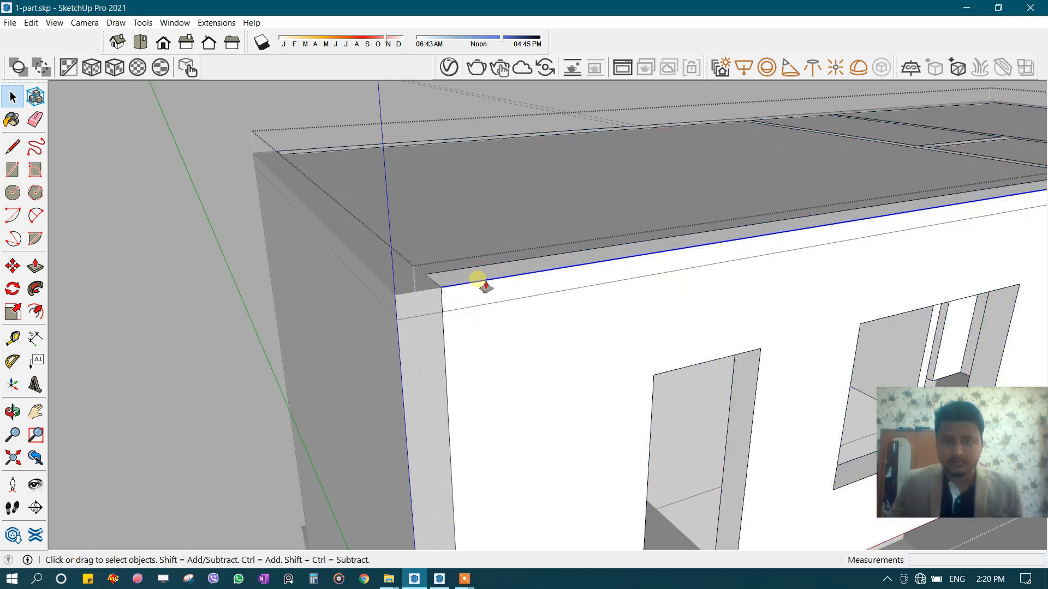
key(p)
click(463, 279)
click(454, 312)
key(space)
- Push the top face of the tall end wall down to the roof slab's underside
click(431, 393)
click(431, 393)
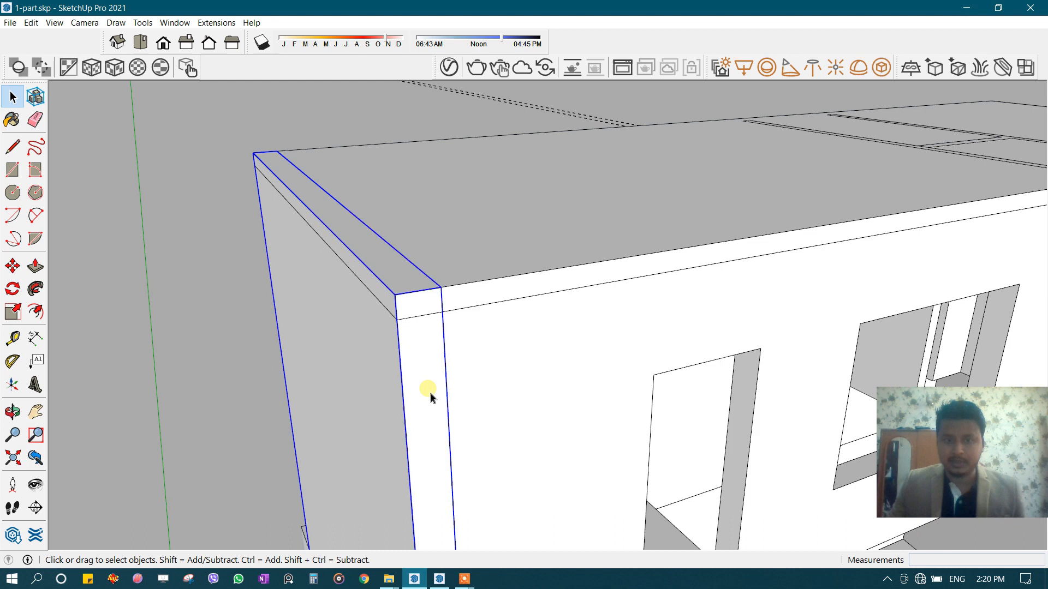
double_click(431, 394)
click(402, 285)
key(p)
click(410, 284)
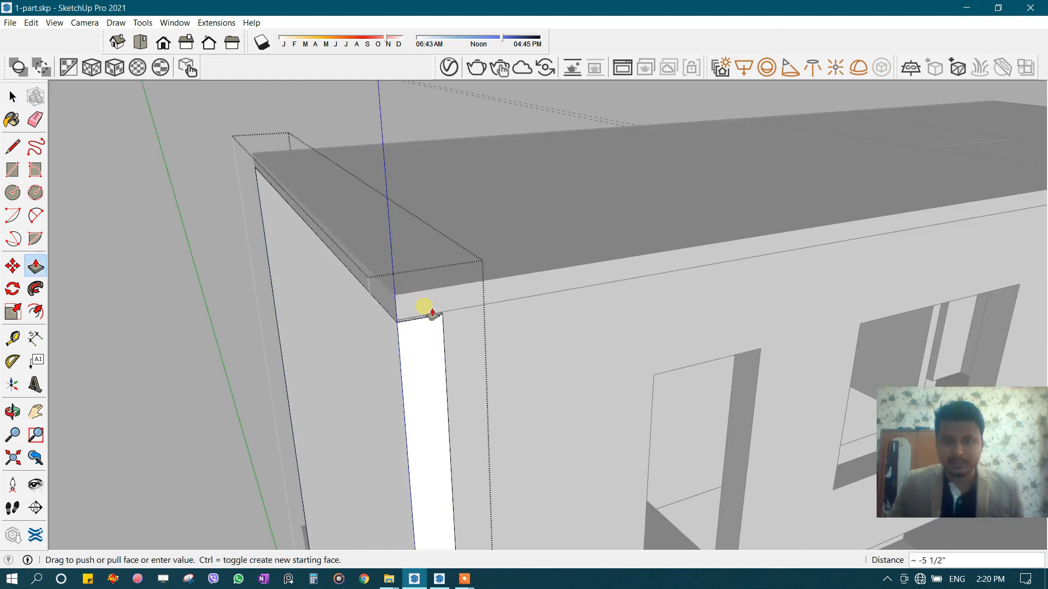
click(443, 315)
key(space)
click(338, 257)
scroll(306, 265, down, 3)
middle_drag(649, 292, 409, 321)
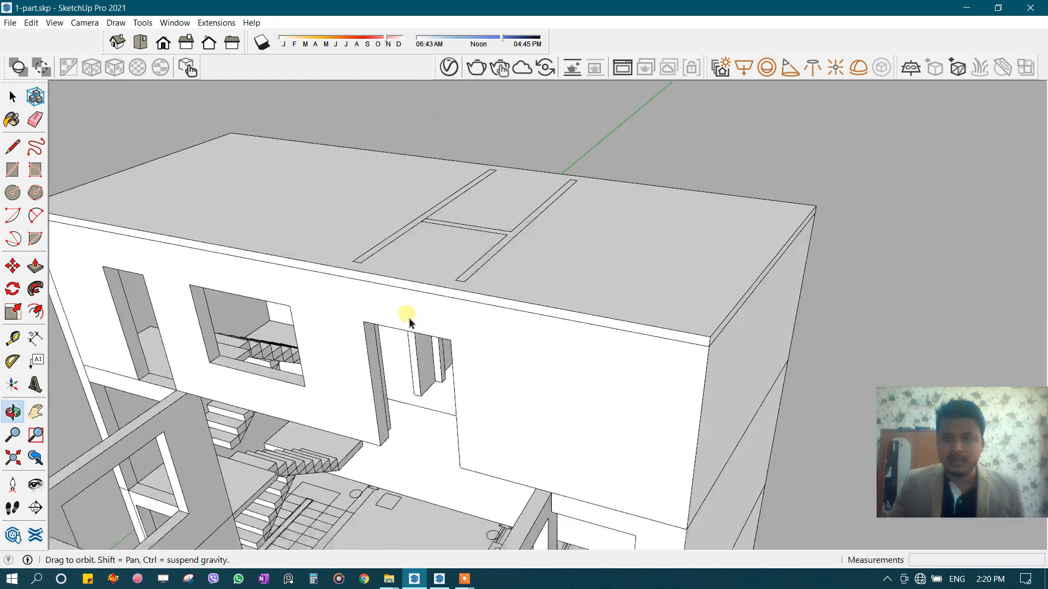
- Push the top face of the top floor's T-shaped partition wall down 5 inches, below the roof surface
key(space)
scroll(479, 386, up, 2)
scroll(456, 280, up, 2)
scroll(467, 245, up, 2)
click(474, 252)
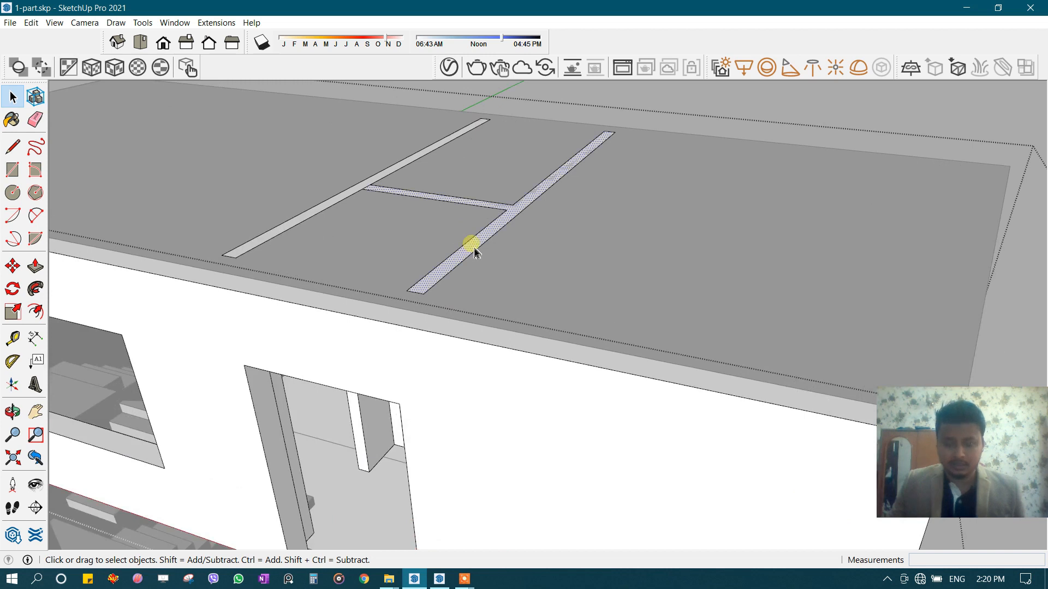
key(p)
click(489, 235)
click(493, 249)
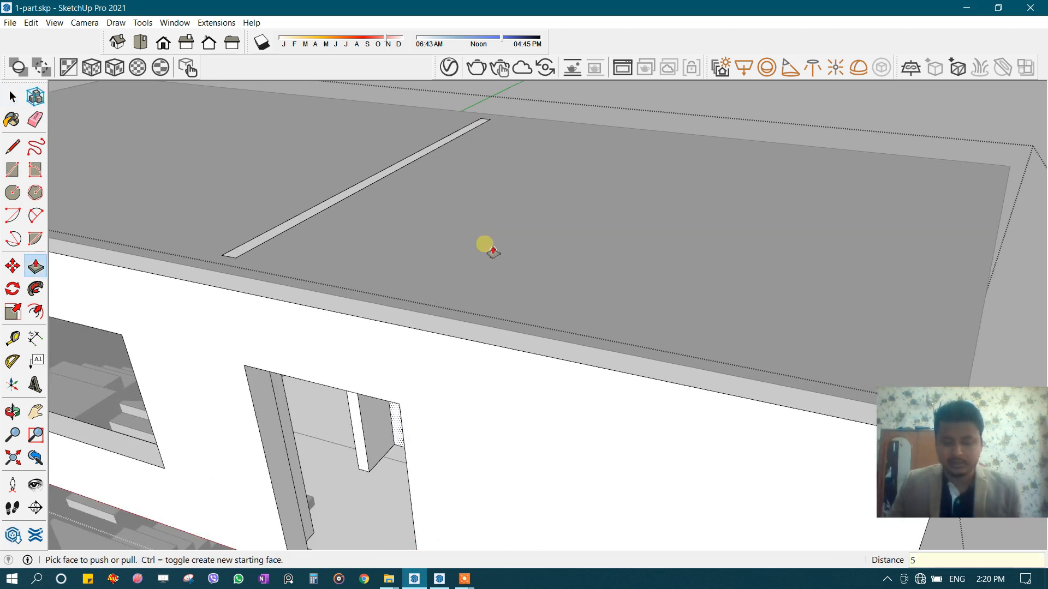
key(Return)
- Repeat the same 5-inch downward push on the remaining straight partition wall of the top floor and close its group
scroll(464, 218, up, 2)
double_click(362, 159)
scroll(306, 185, down, 3)
mouse_move(616, 300)
middle_down()
mouse_move(567, 312)
mouse_move(596, 282)
mouse_move(570, 201)
mouse_move(545, 243)
mouse_move(602, 281)
mouse_move(678, 385)
mouse_move(704, 358)
middle_up()
scroll(596, 283, down, 3)
key(space)
key(Escape)
- Draw the lower roof outline with the Line tool along the outer top corners of the projecting two-storey block
scroll(704, 358, up, 1)
key(l)
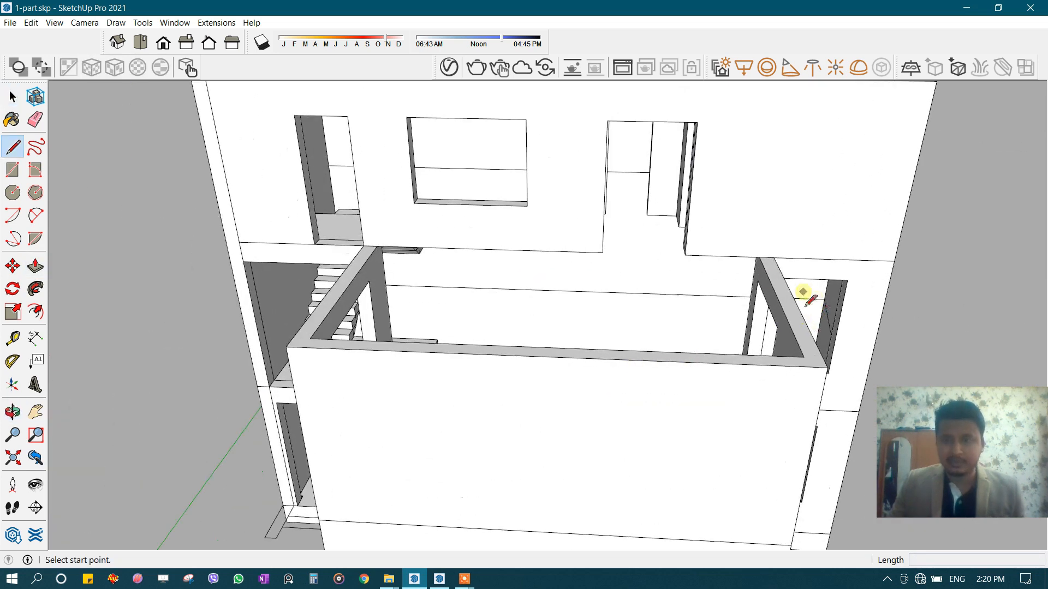
click(774, 257)
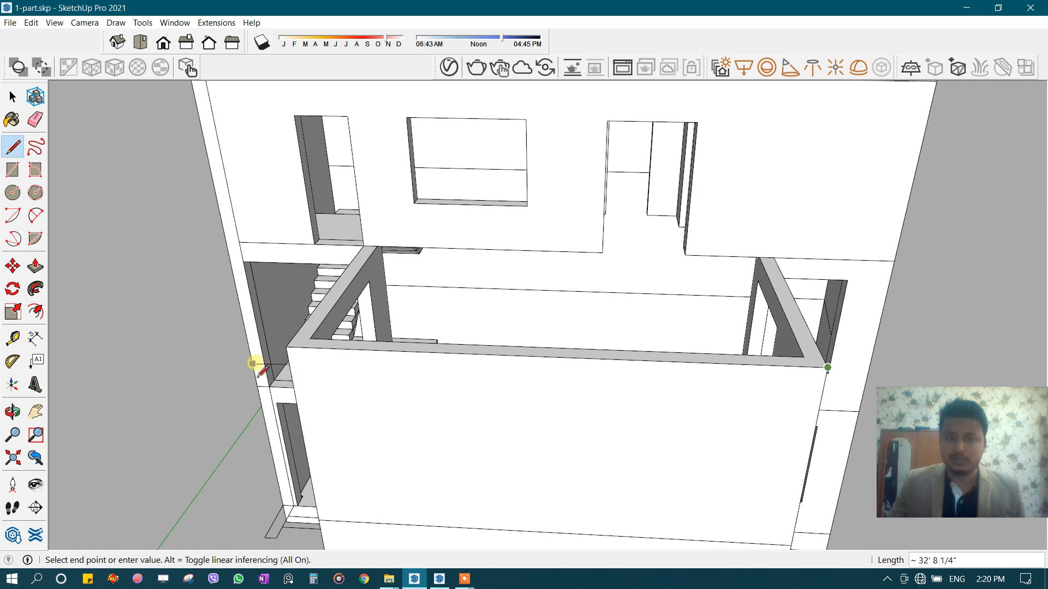
scroll(294, 330, up, 3)
middle_drag(451, 300, 702, 244)
click(685, 235)
middle_drag(401, 364, 468, 328)
- Push the projecting block's roof face down into a thin slab and group the slab
key(space)
click(412, 380)
key(p)
click(448, 318)
click(454, 359)
key(space)
double_click(496, 306)
key(ctrl+g)
- Open the middle floor's wall group and draw a line across the wall top where the projecting block's window wall meets the building
double_click(480, 409)
scroll(475, 363, up, 1)
key(shift+h)
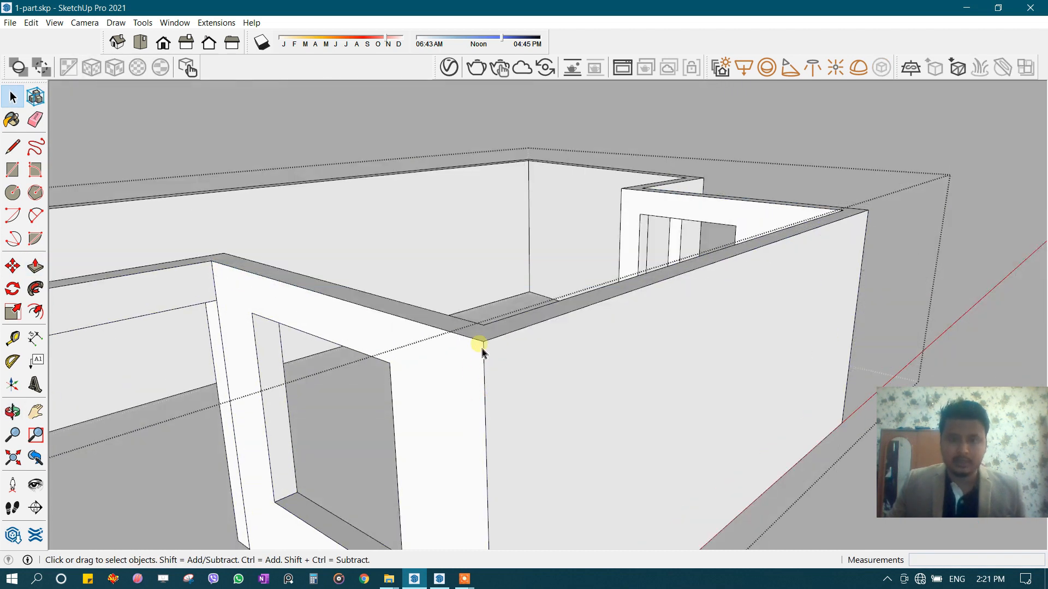
key(shift+h)
middle_drag(487, 349, 603, 360)
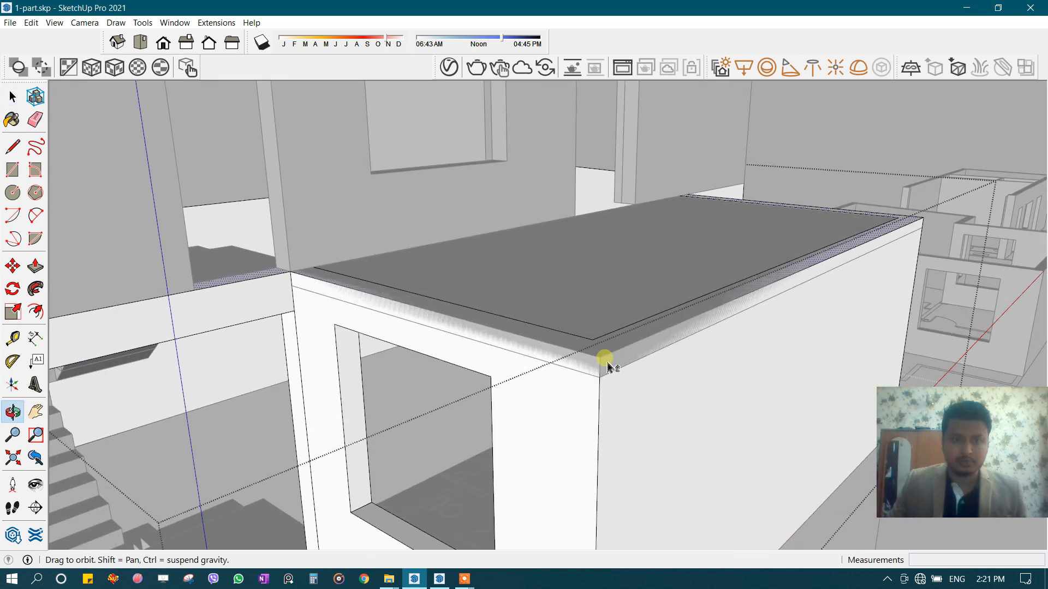
scroll(273, 289, up, 4)
key(l)
scroll(305, 273, up, 1)
click(309, 263)
click(355, 254)
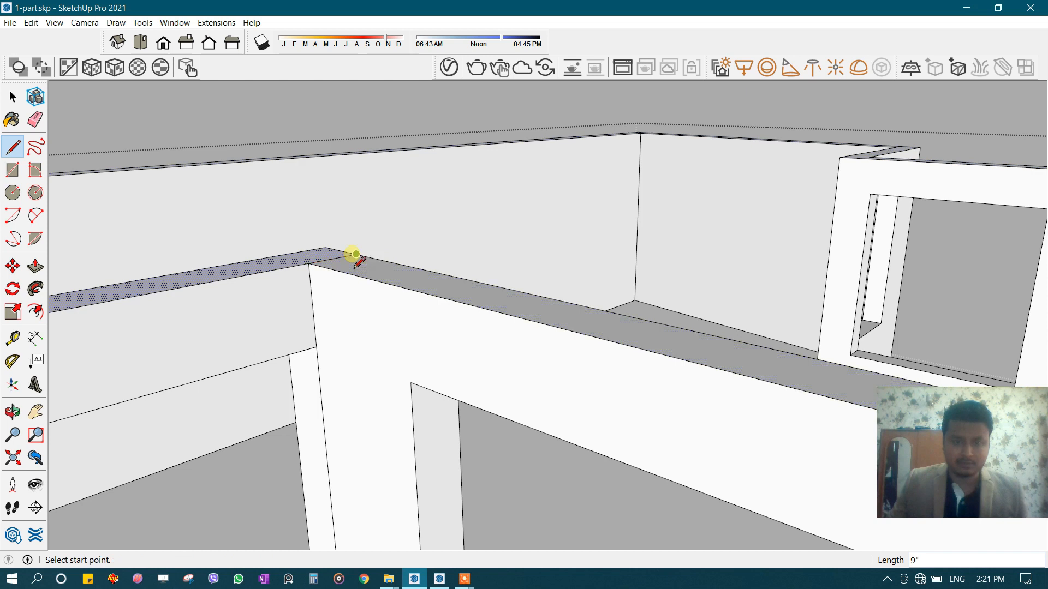
- Draw a second dividing line across the wall top at the opposite junction of the projecting block with the building
scroll(350, 257, down, 1)
key(shift+h)
middle_drag(350, 256, 235, 334)
scroll(351, 362, down, 2)
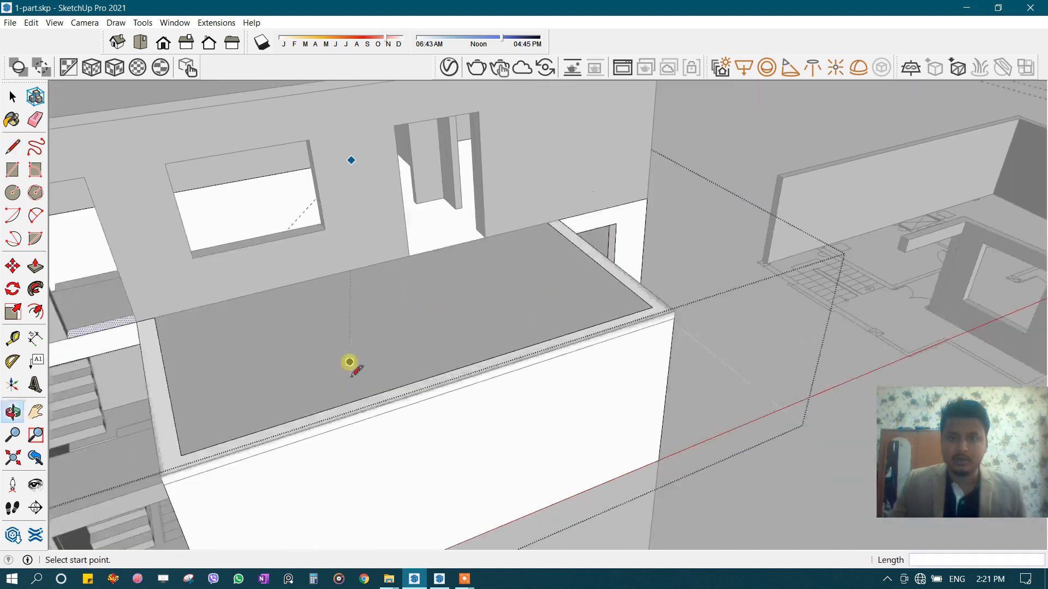
scroll(481, 276, up, 5)
click(542, 208)
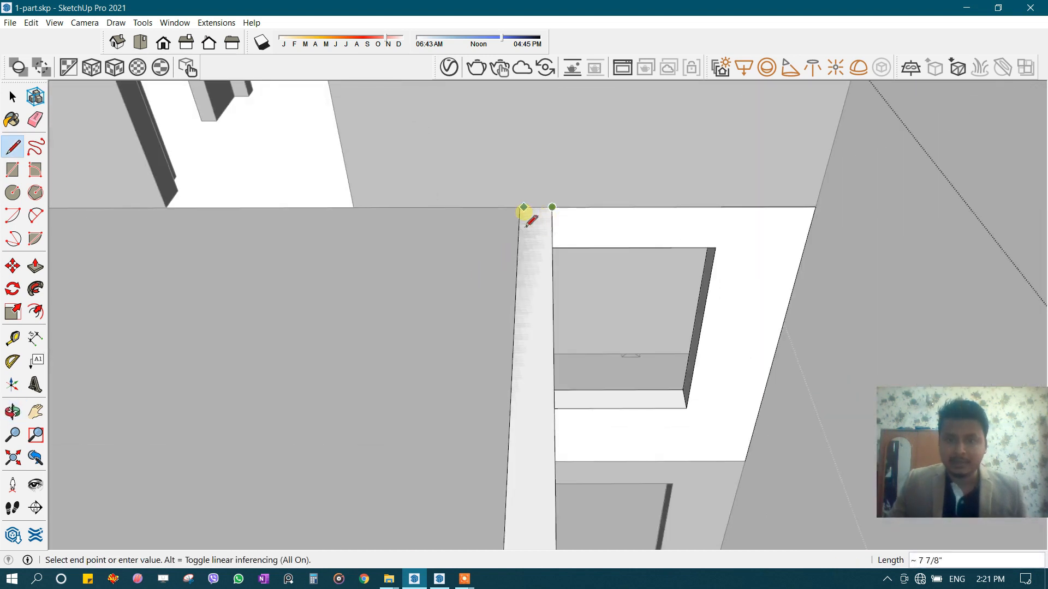
click(522, 211)
scroll(524, 214, down, 2)
middle_drag(524, 215, 491, 322)
- Push the separated top face of the projecting block's walls down to the lower roof slab's underside and close the group
key(space)
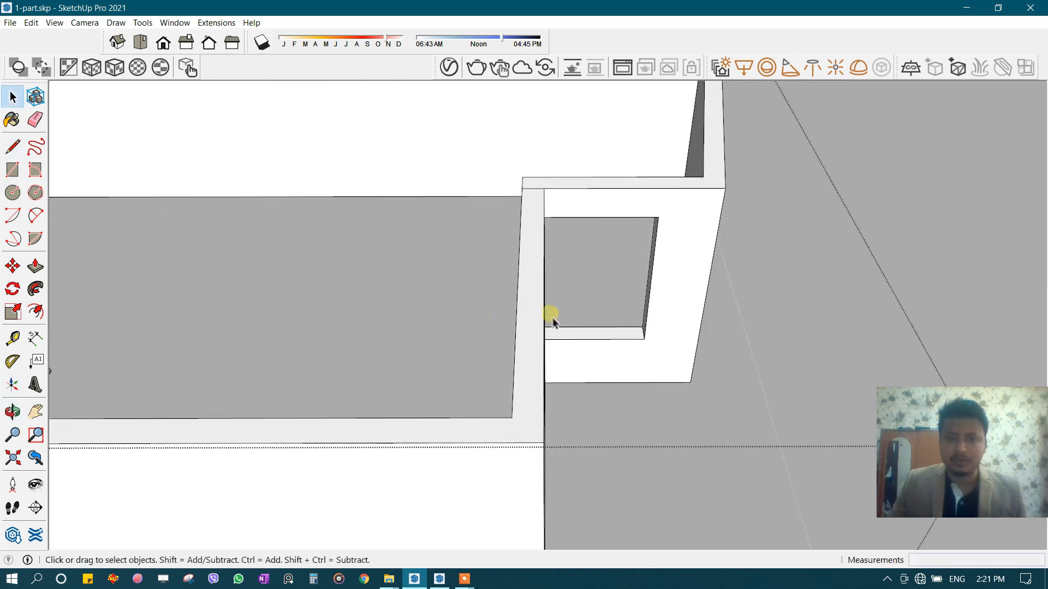
click(535, 363)
middle_drag(529, 394, 499, 306)
key(p)
click(541, 361)
click(534, 380)
key(Return)
scroll(600, 321, down, 3)
middle_drag(601, 321, 596, 343)
key(space)
key(Escape)
middle_drag(611, 386, 547, 392)
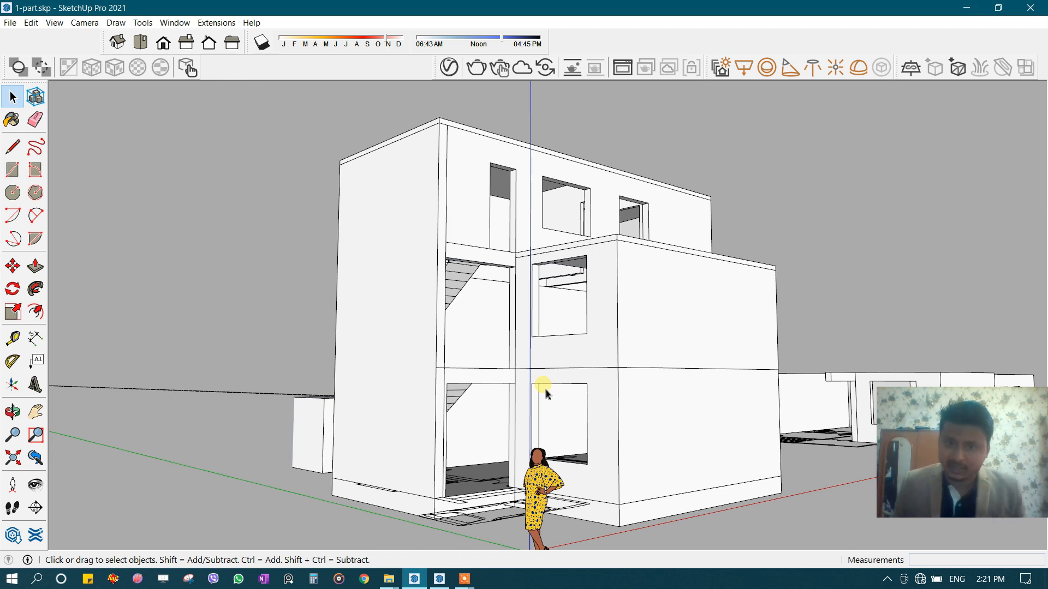
mouse_move(545, 393)
middle_down()
mouse_move(466, 311)
mouse_move(544, 397)
middle_up()
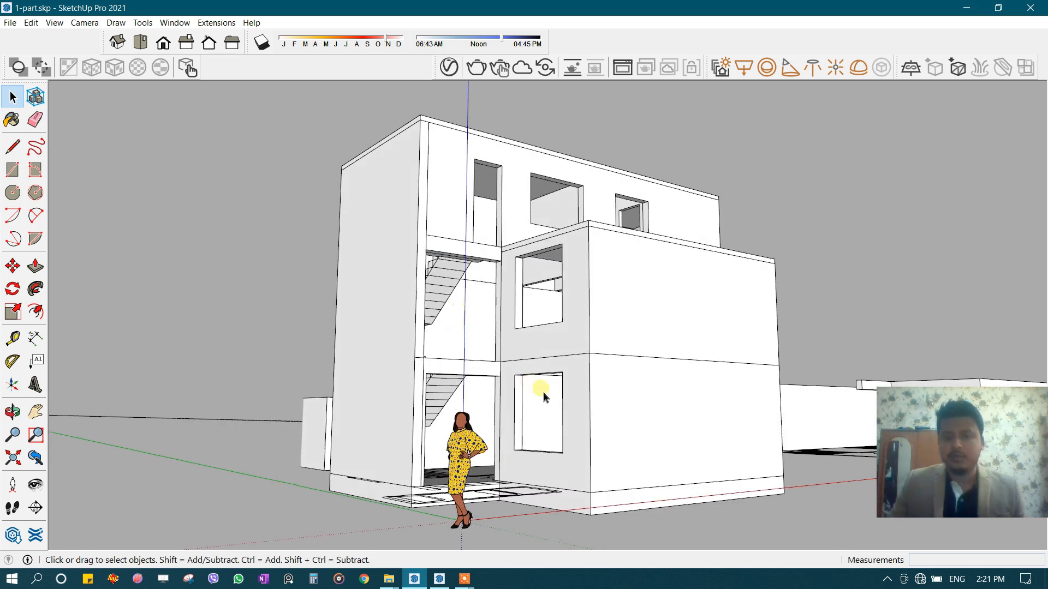
middle_drag(519, 433, 533, 402)
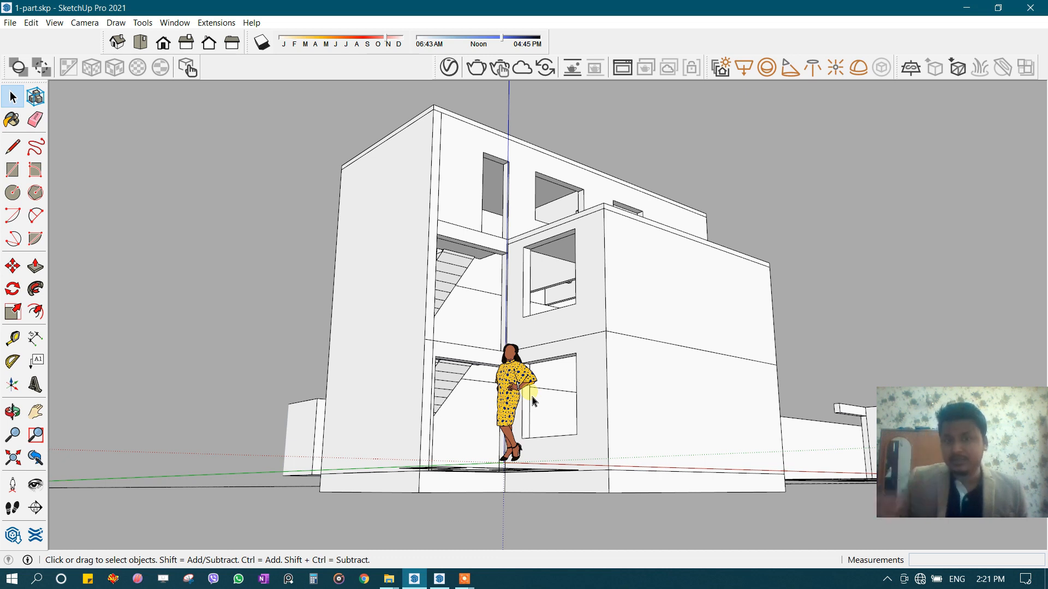
middle_drag(523, 401, 502, 420)
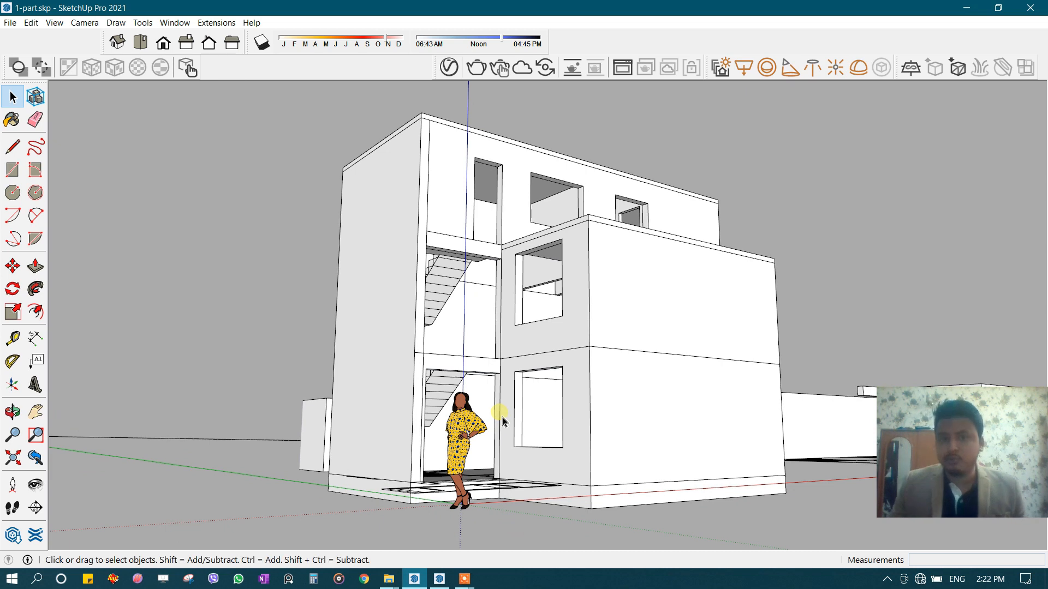
middle_drag(503, 421, 547, 428)
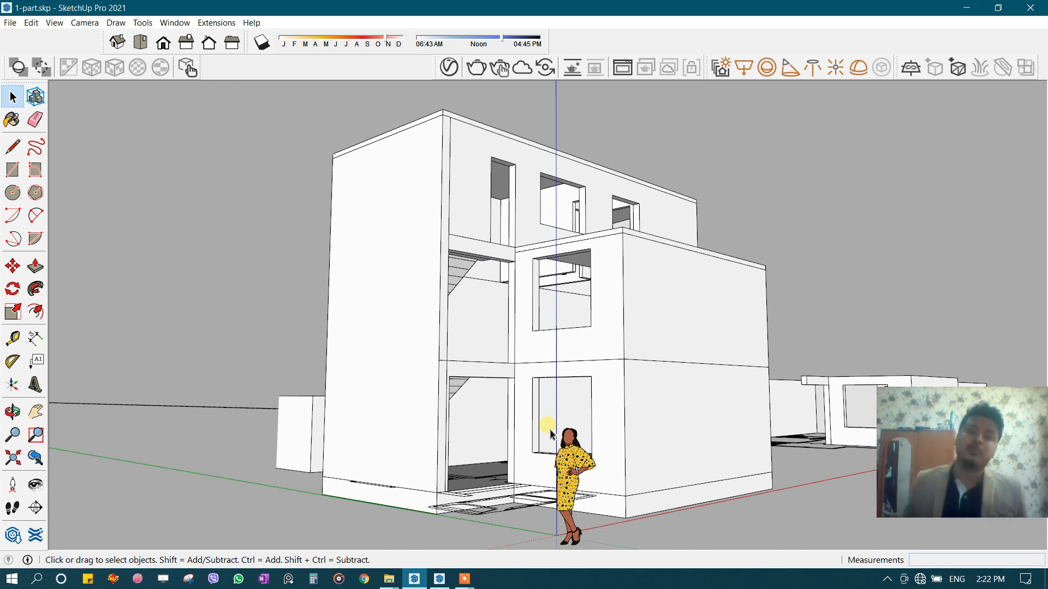
middle_drag(561, 374, 641, 348)
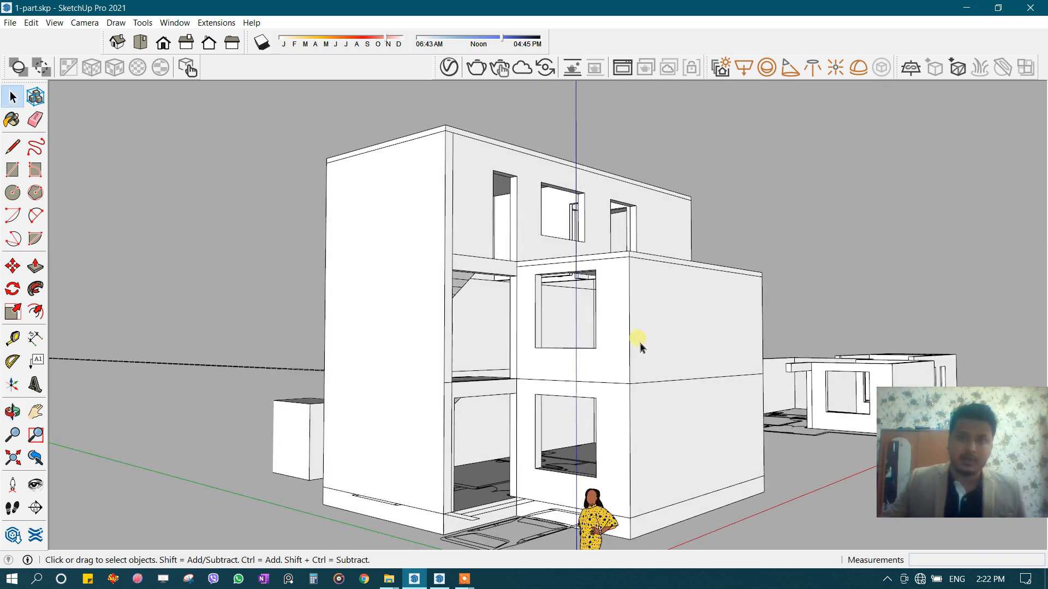